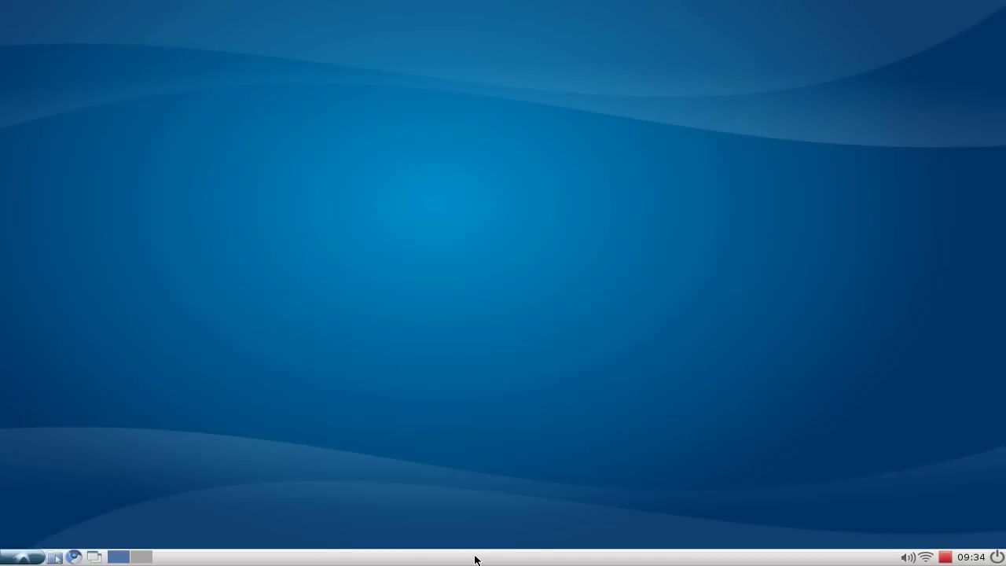
# - In Panel Settings, move the panel to the Top edge and use the System theme background
pyautogui.rightClick(475, 559)
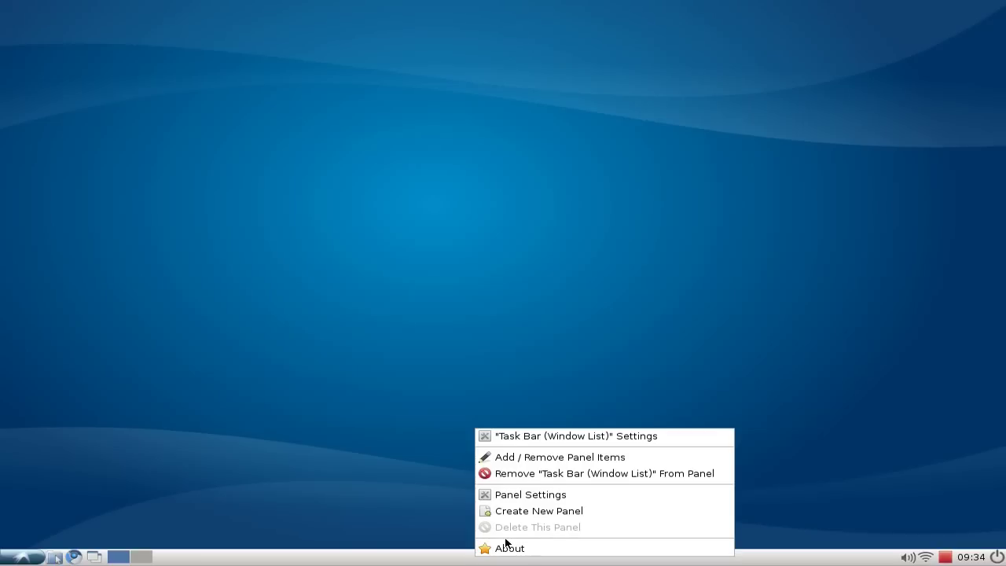
pyautogui.click(519, 497)
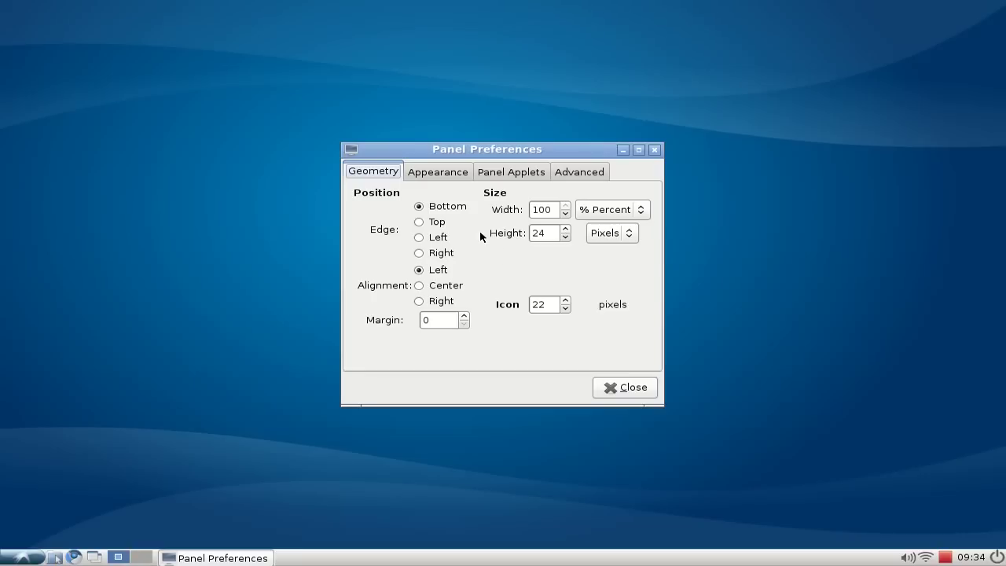
pyautogui.click(426, 223)
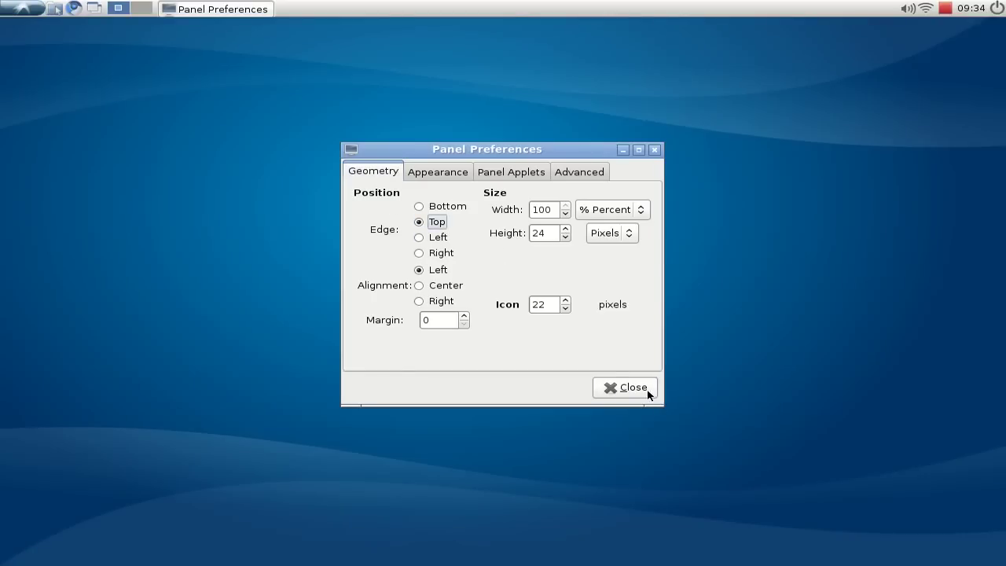
pyautogui.doubleClick(548, 233)
pyautogui.click(449, 176)
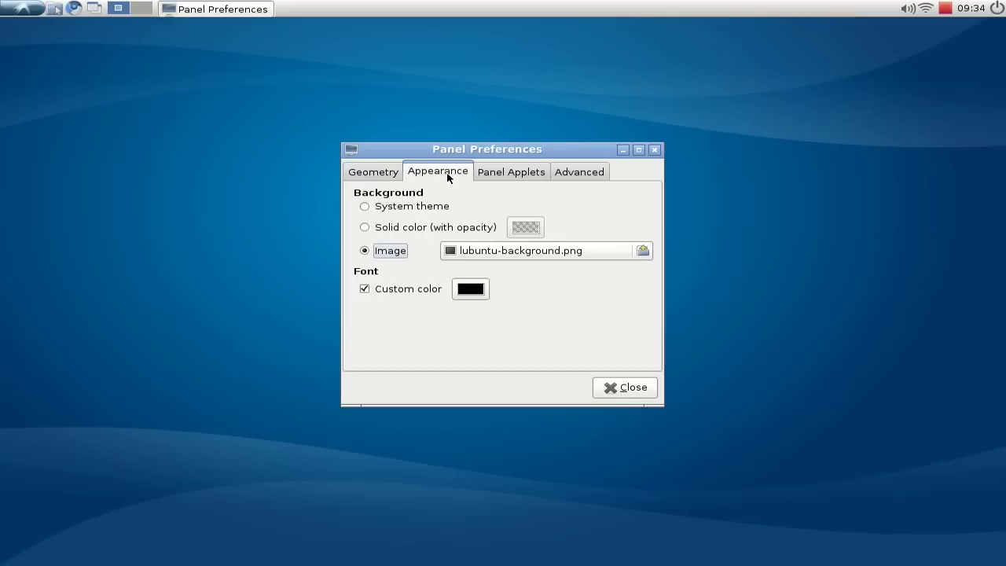
pyautogui.click(415, 207)
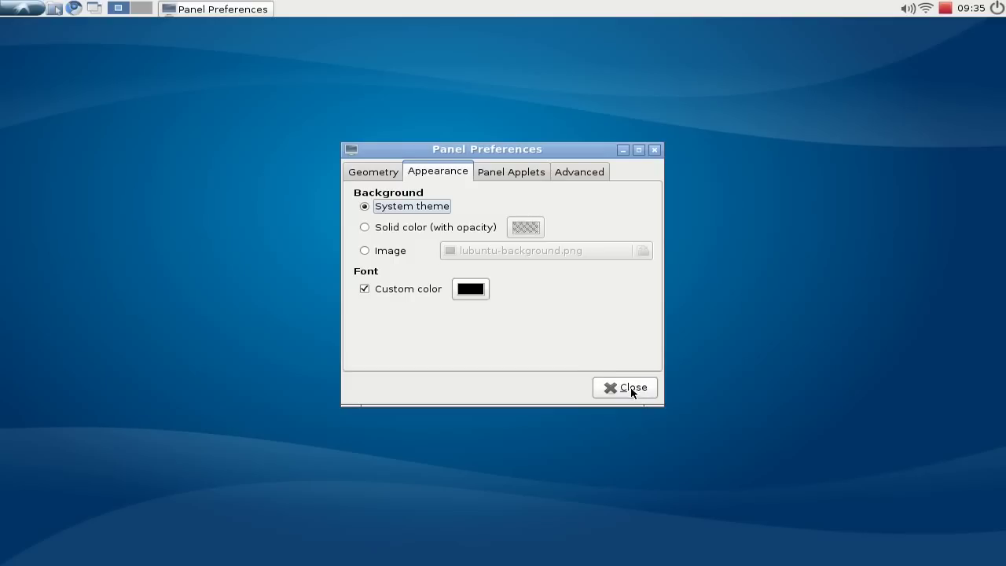
# - Remove the Minimize All Windows, Desktop Pager and Task Bar applets, and tick Stretch on the first Spacer
pyautogui.click(522, 176)
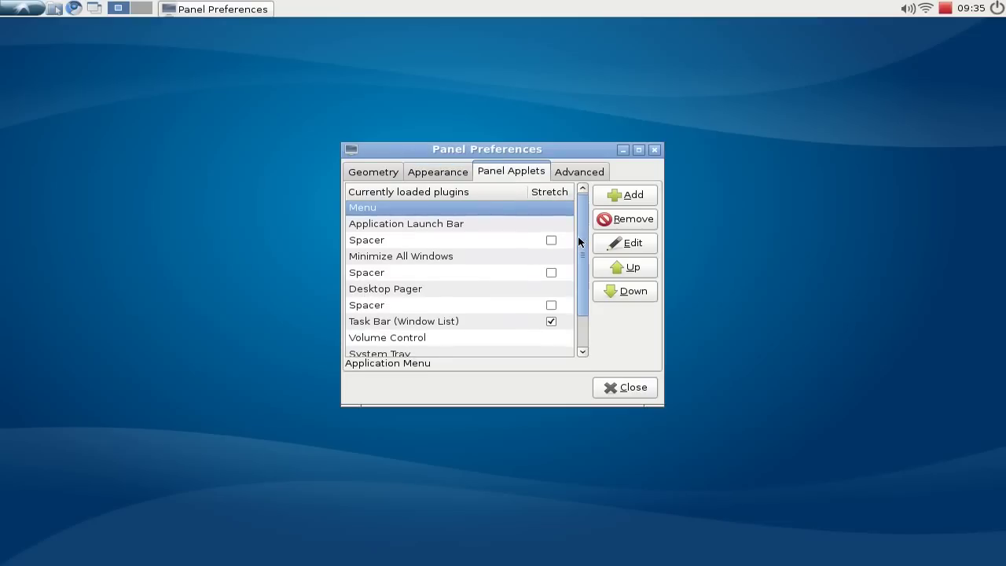
pyautogui.moveTo(578, 241); pyautogui.dragTo(550, 258)
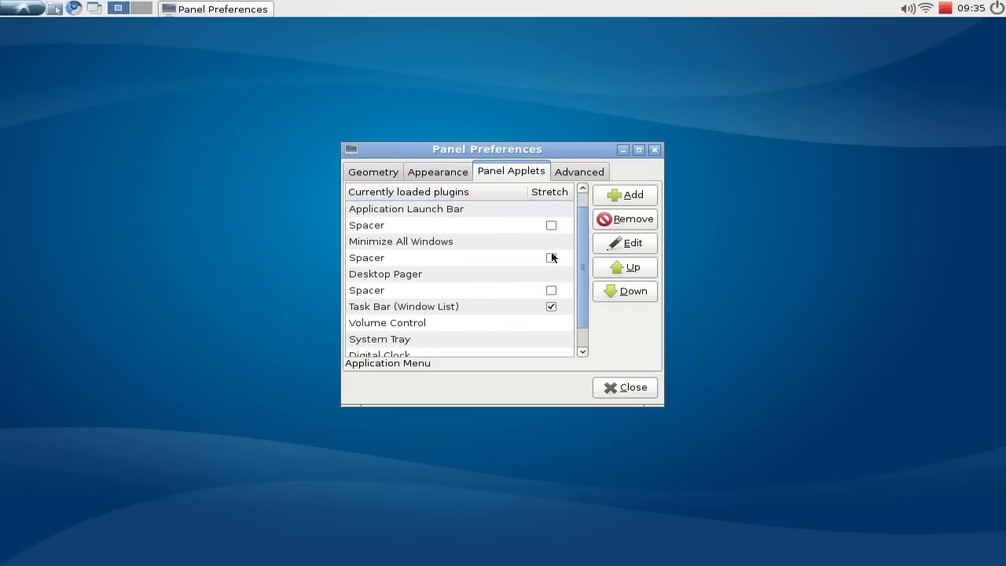
pyautogui.click(498, 247)
pyautogui.click(622, 223)
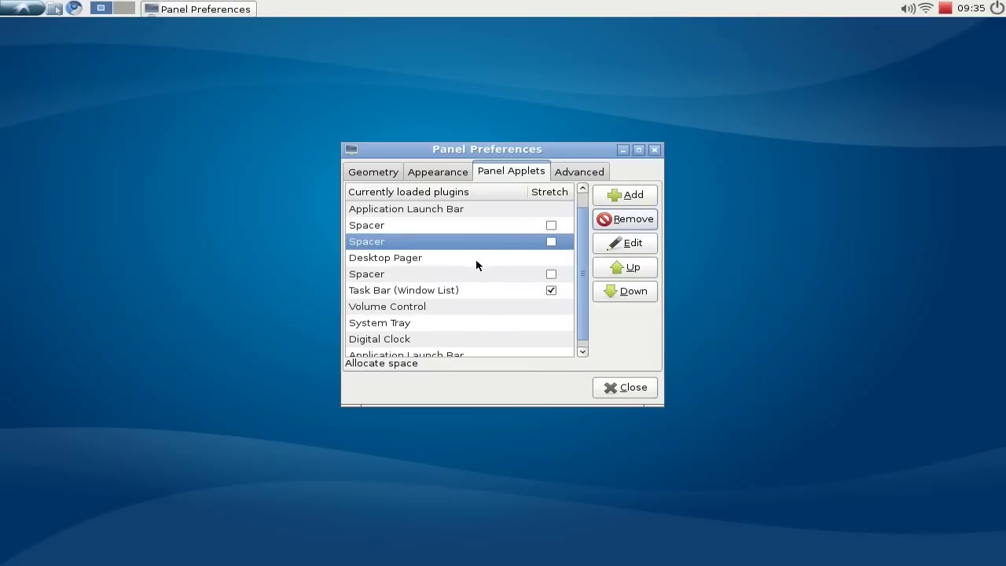
pyautogui.click(476, 258)
pyautogui.click(634, 220)
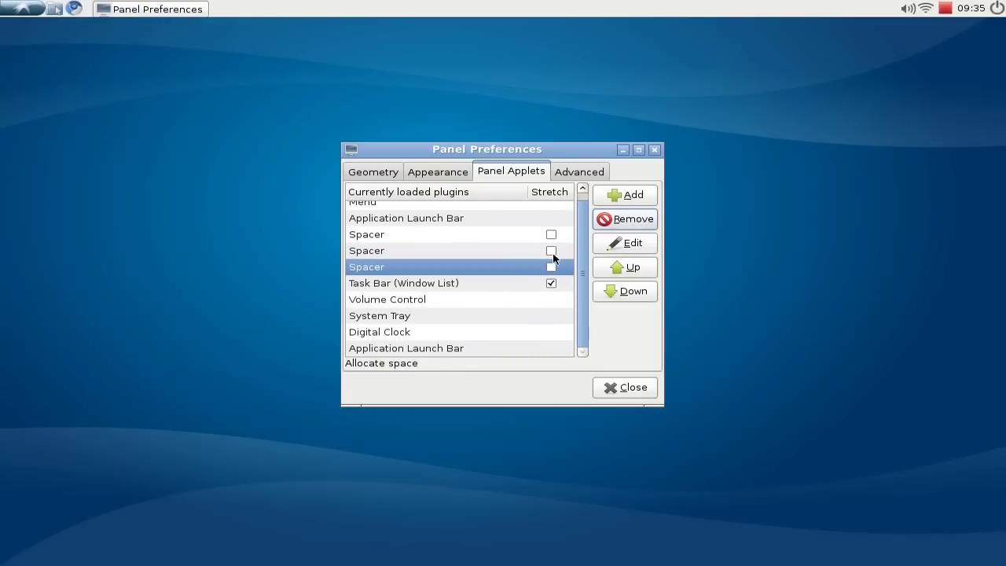
pyautogui.click(497, 283)
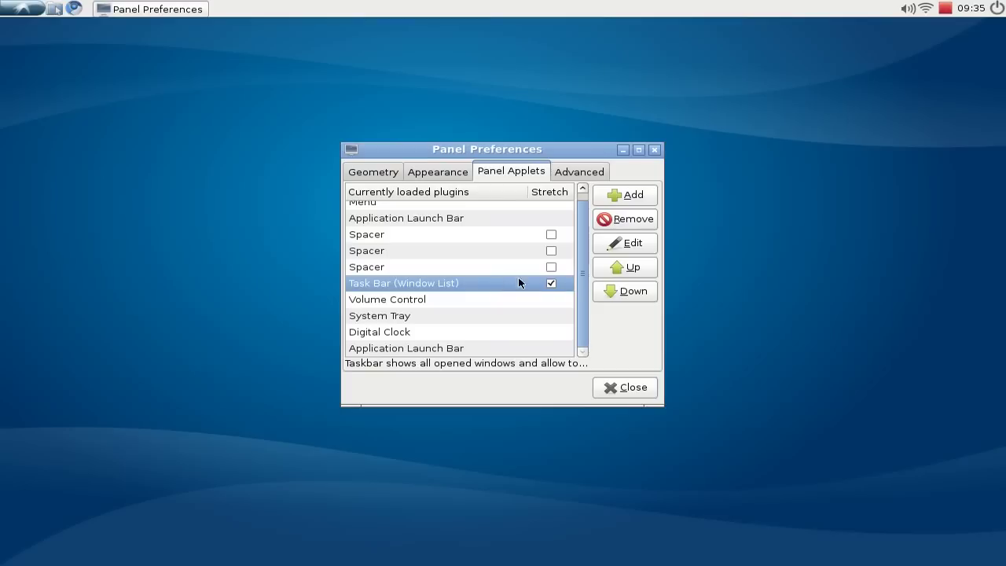
pyautogui.click(633, 221)
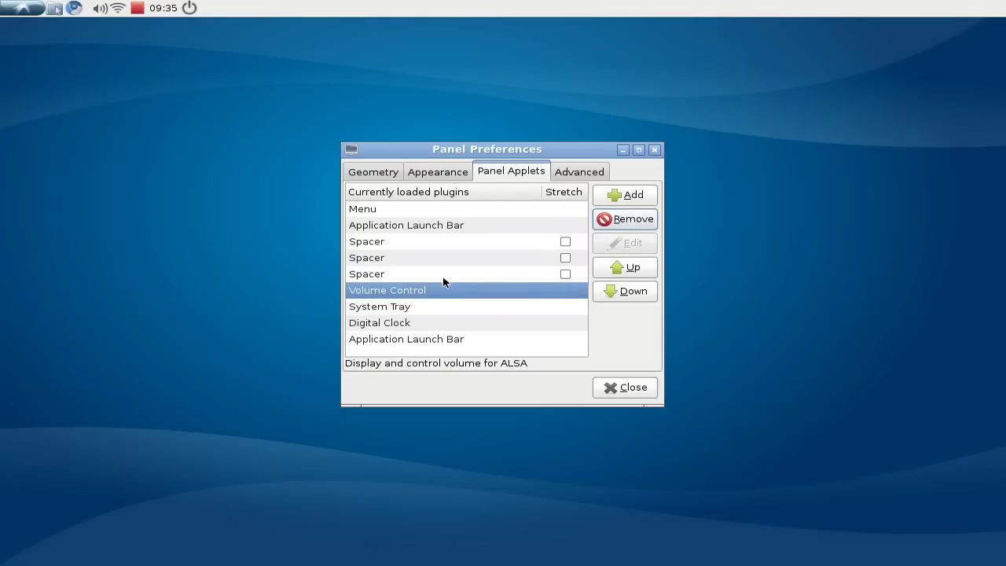
pyautogui.click(565, 242)
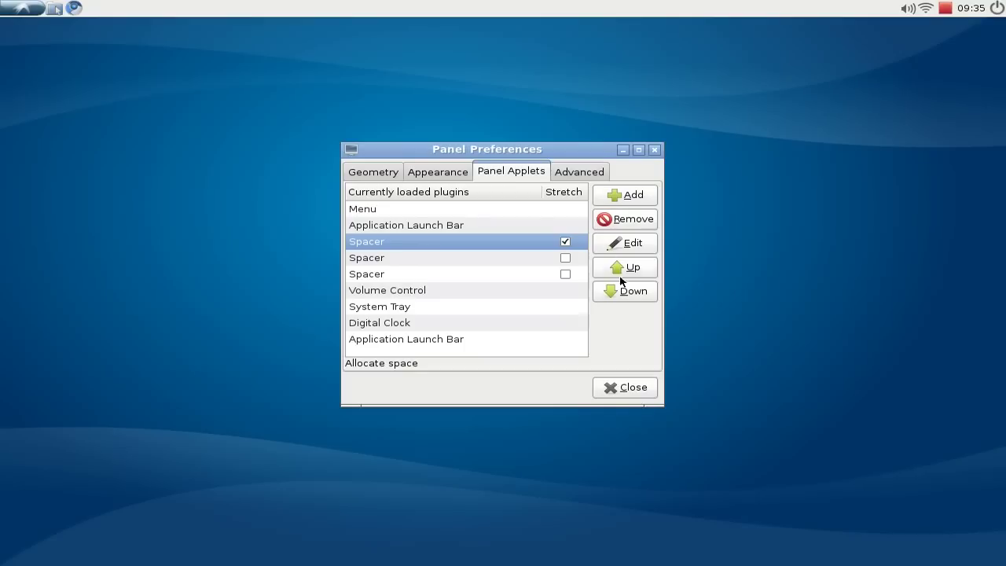
# - Create a new bottom panel from the top panel's menu and set its height to 24
pyautogui.click(630, 395)
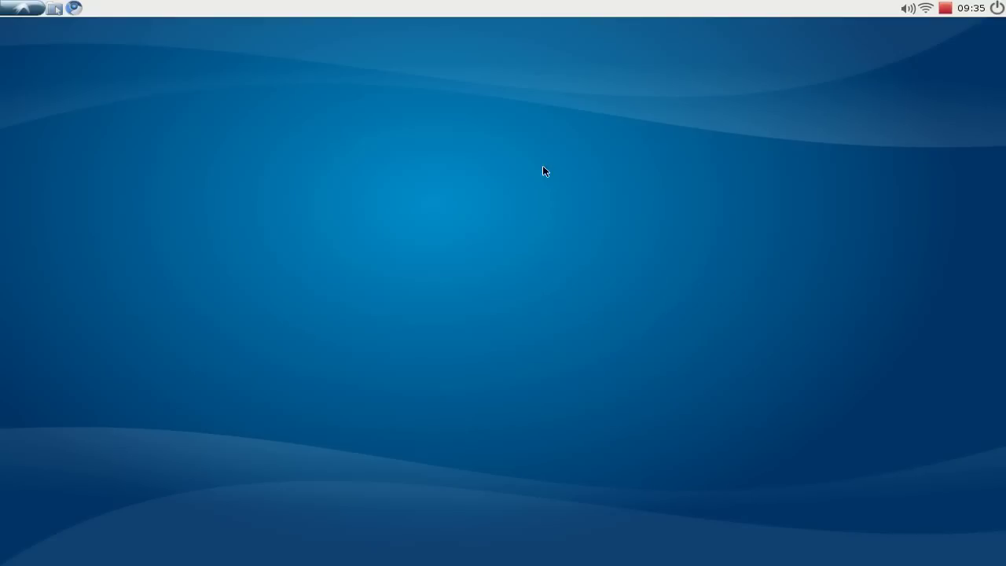
pyautogui.rightClick(477, 9)
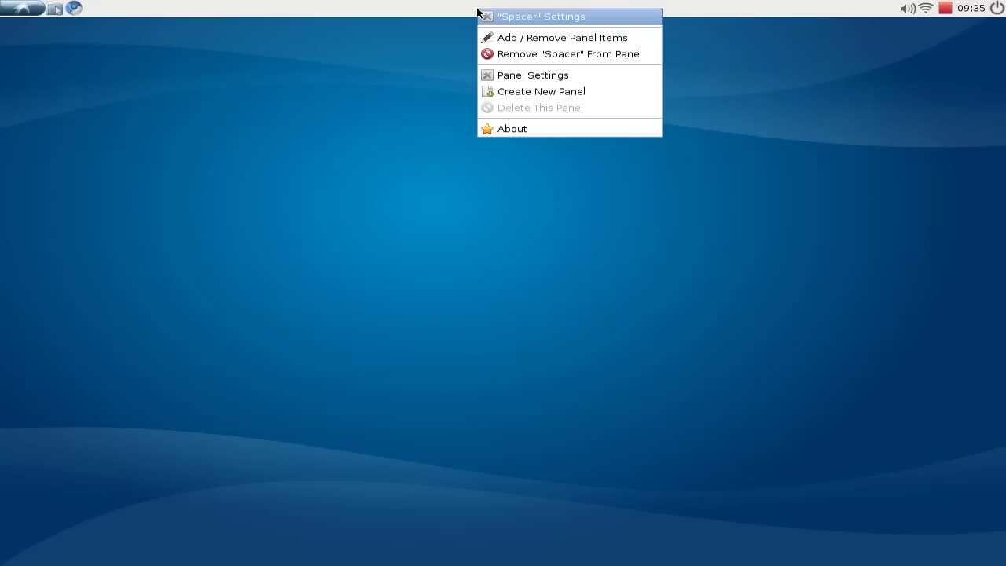
pyautogui.click(509, 91)
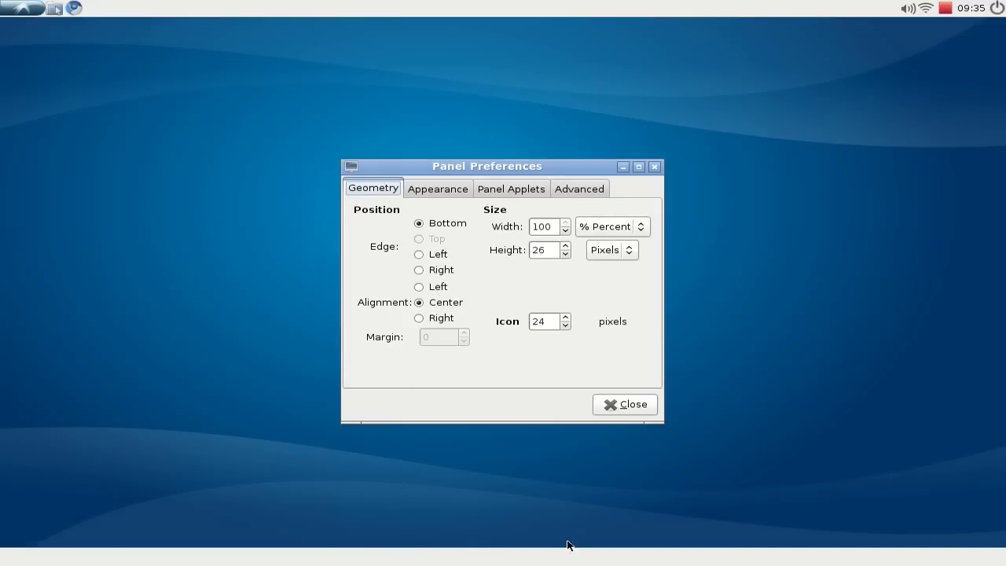
pyautogui.doubleClick(542, 250)
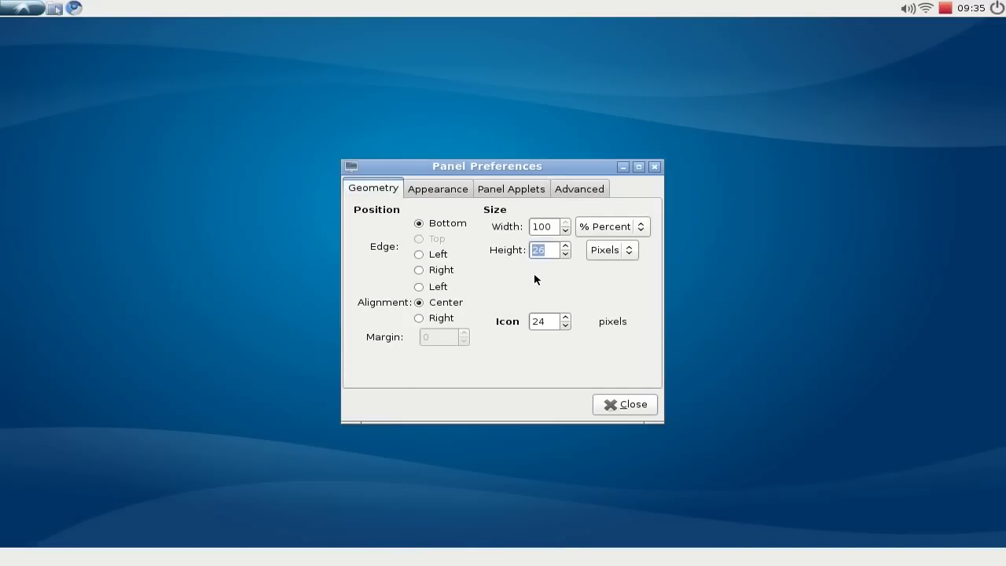
pyautogui.write('24')
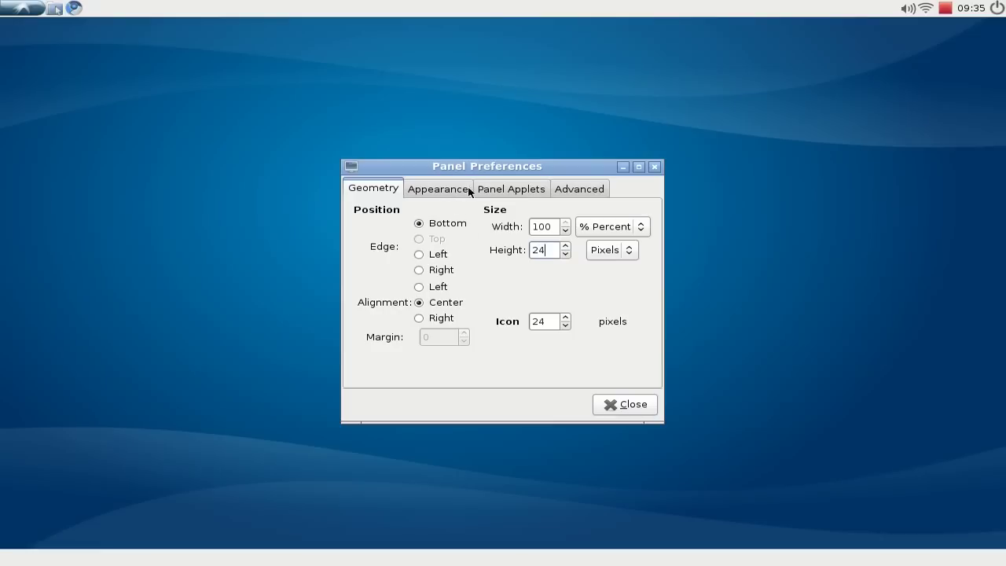
# - Add the Minimize All Windows and Task Bar (Window List) applets to the new panel
pyautogui.click(493, 192)
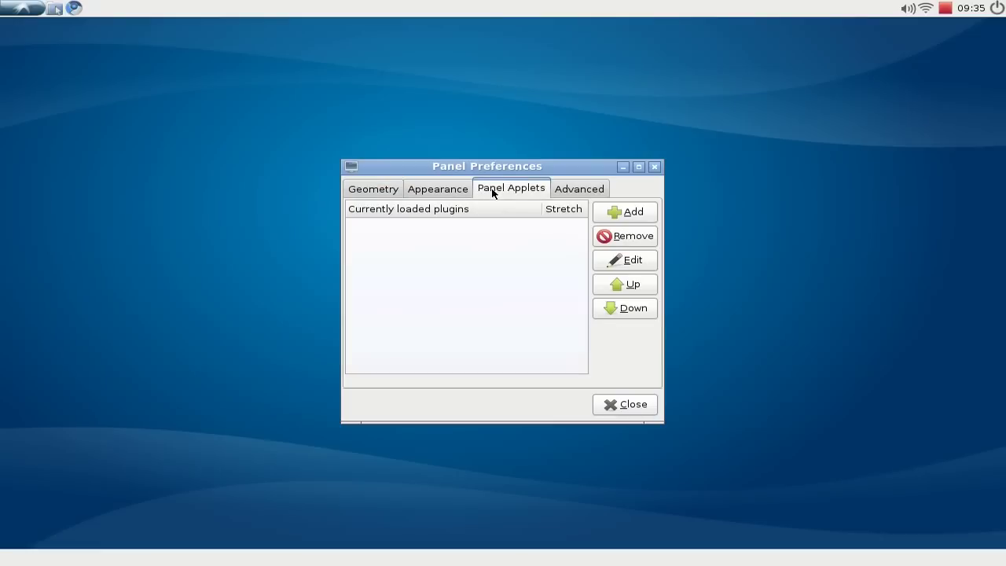
pyautogui.click(622, 212)
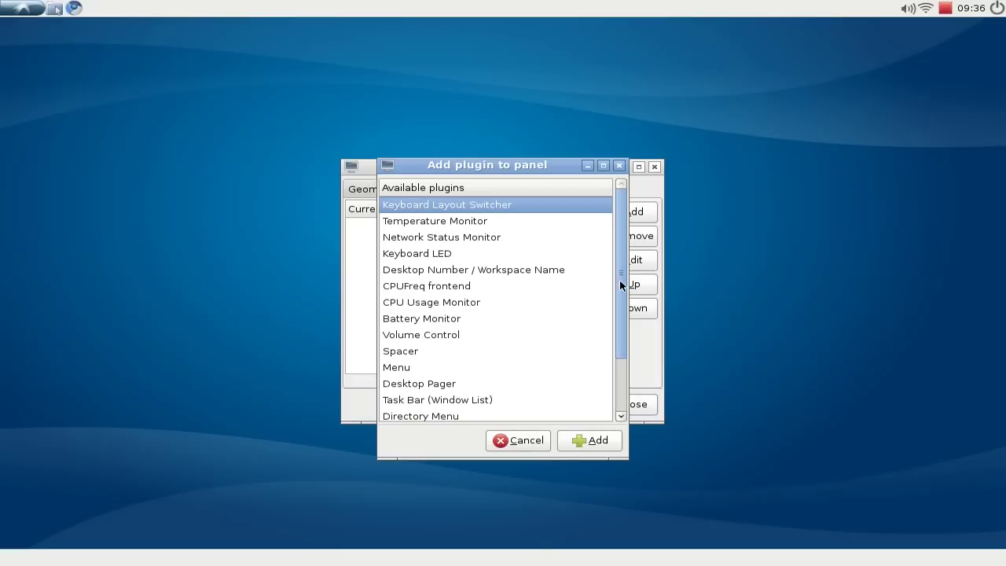
pyautogui.moveTo(620, 280); pyautogui.dragTo(613, 346)
pyautogui.click(491, 370)
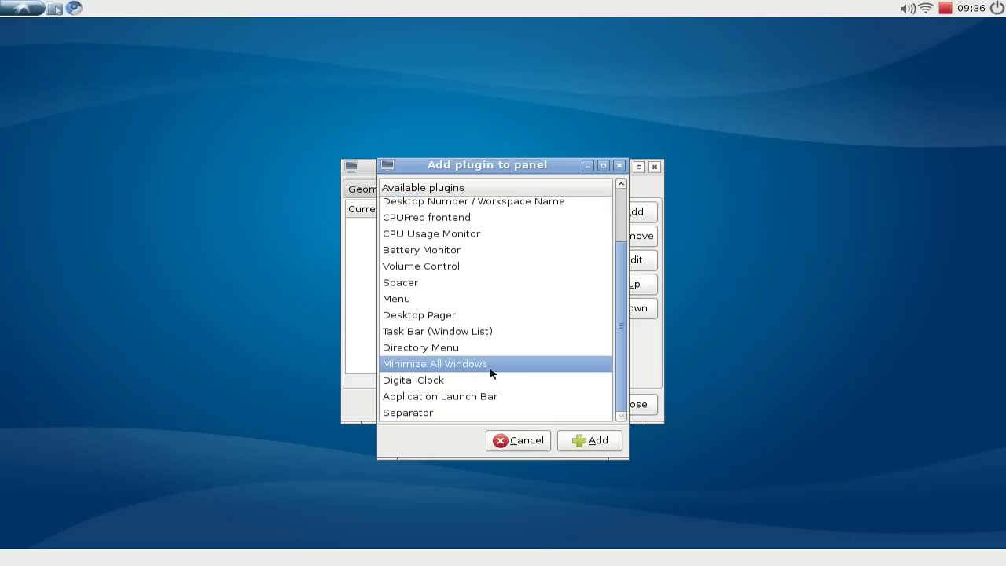
pyautogui.click(602, 442)
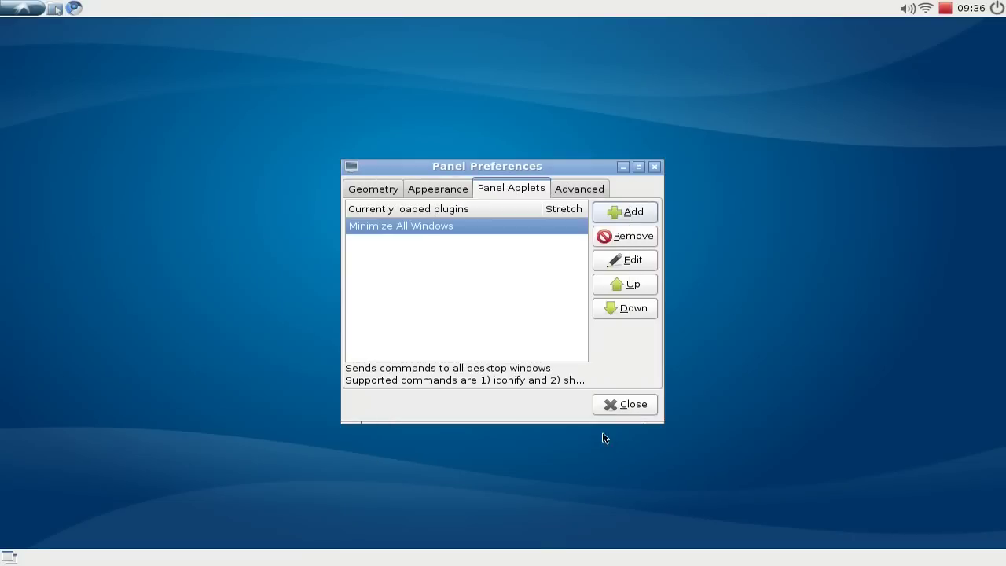
pyautogui.click(627, 215)
pyautogui.scroll(-3, 622, 280)
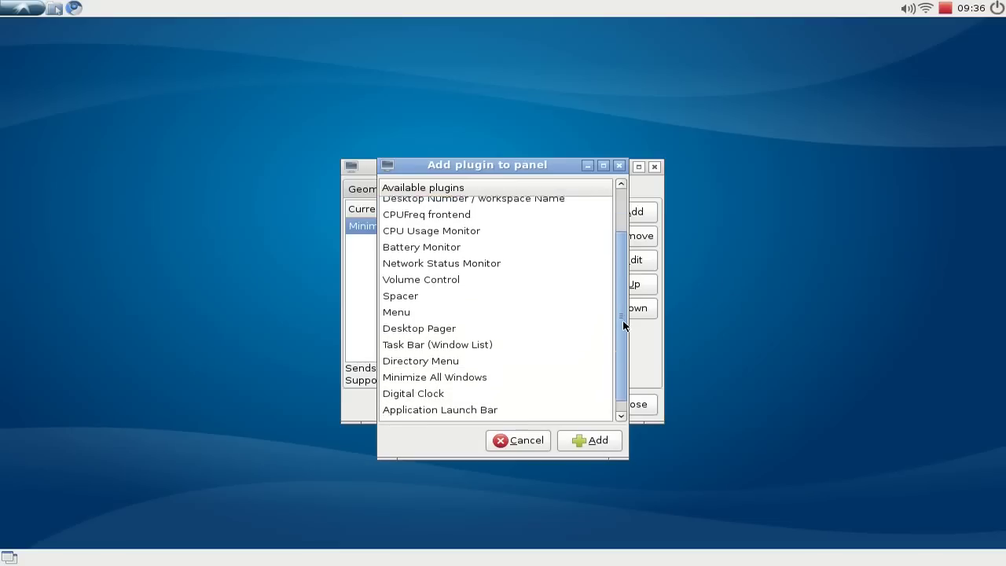
pyautogui.scroll(-1, 621, 325)
pyautogui.click(490, 337)
pyautogui.click(589, 441)
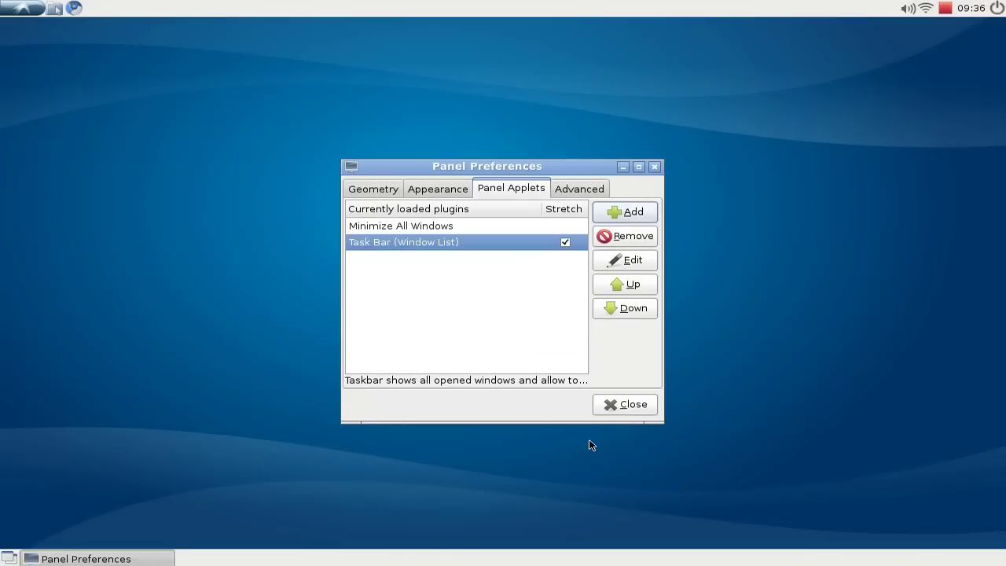
# - Add the Desktop Pager applet and close the panel preferences
pyautogui.click(630, 210)
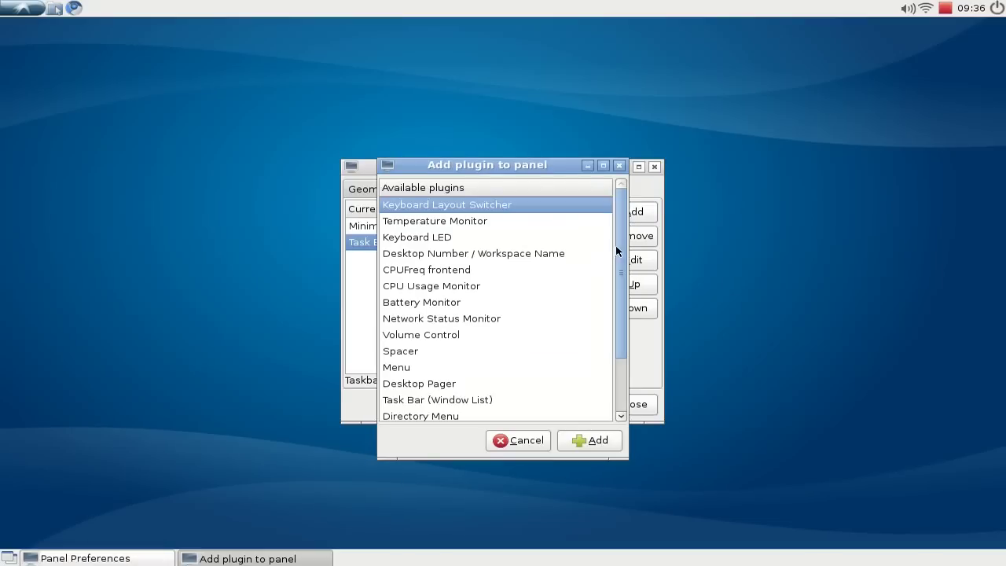
pyautogui.scroll(-3, 618, 259)
pyautogui.click(439, 324)
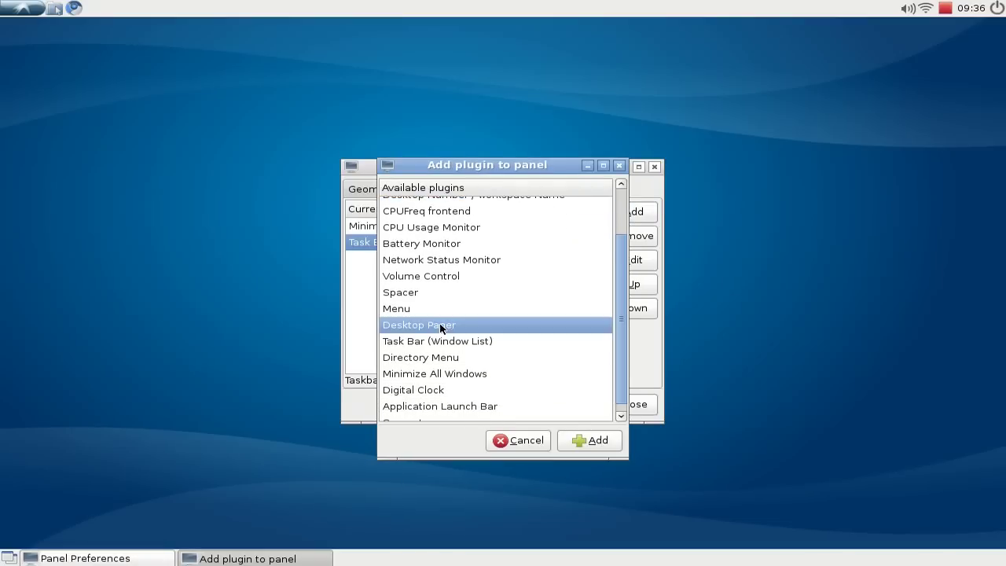
pyautogui.click(582, 440)
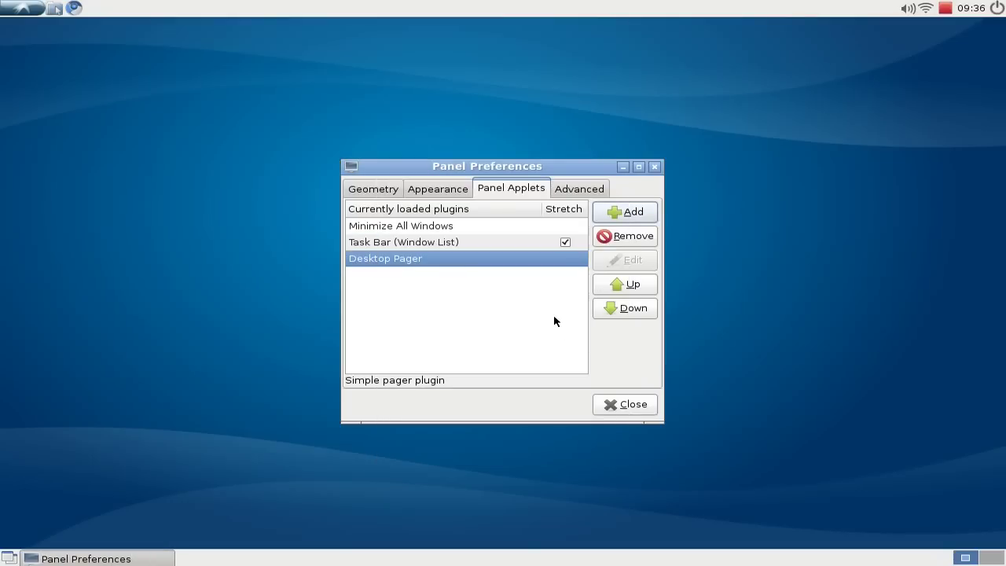
pyautogui.click(621, 406)
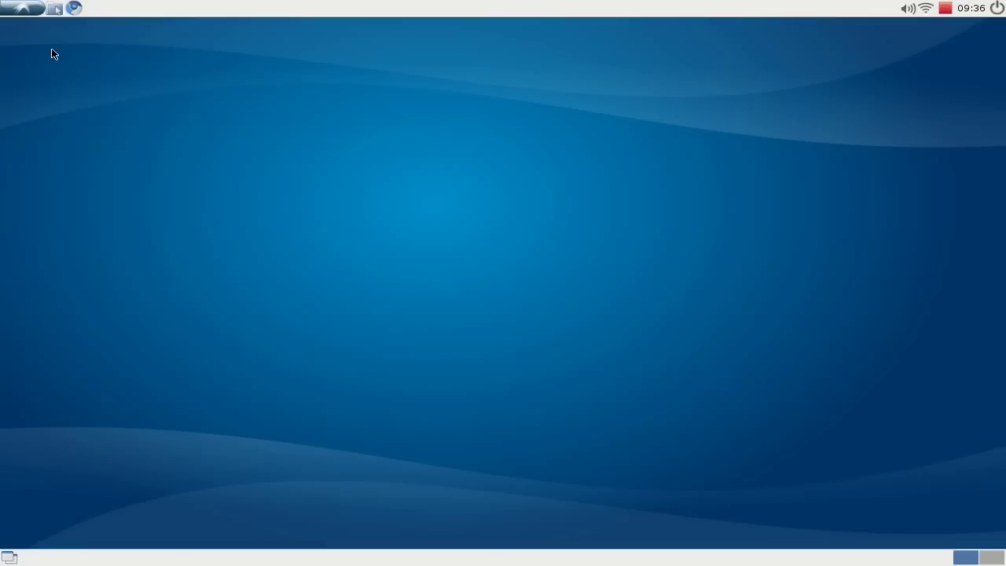
# - Launch Synaptic Package Manager from Preferences and dismiss its introduction dialog
pyautogui.click(30, 9)
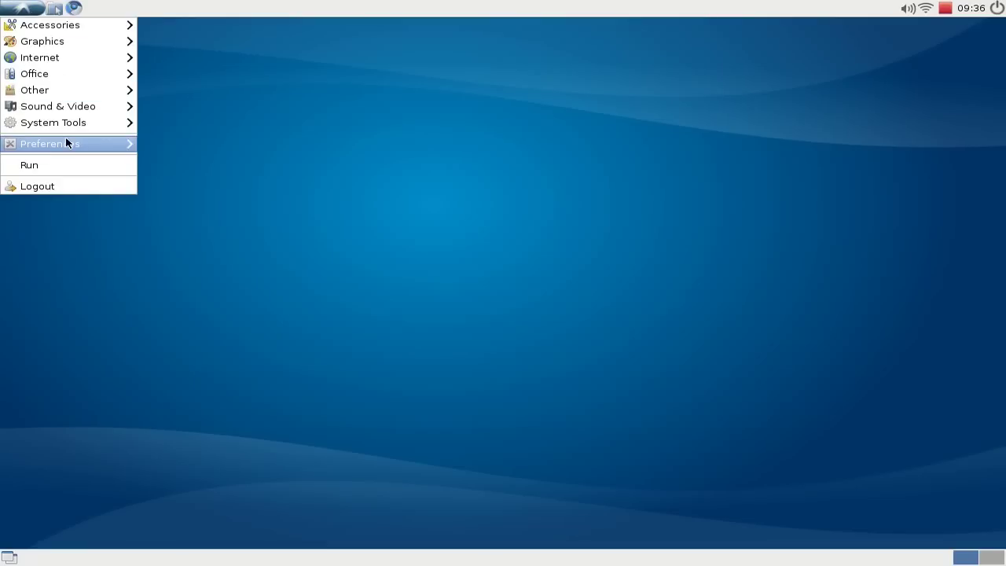
pyautogui.moveTo(68, 144)
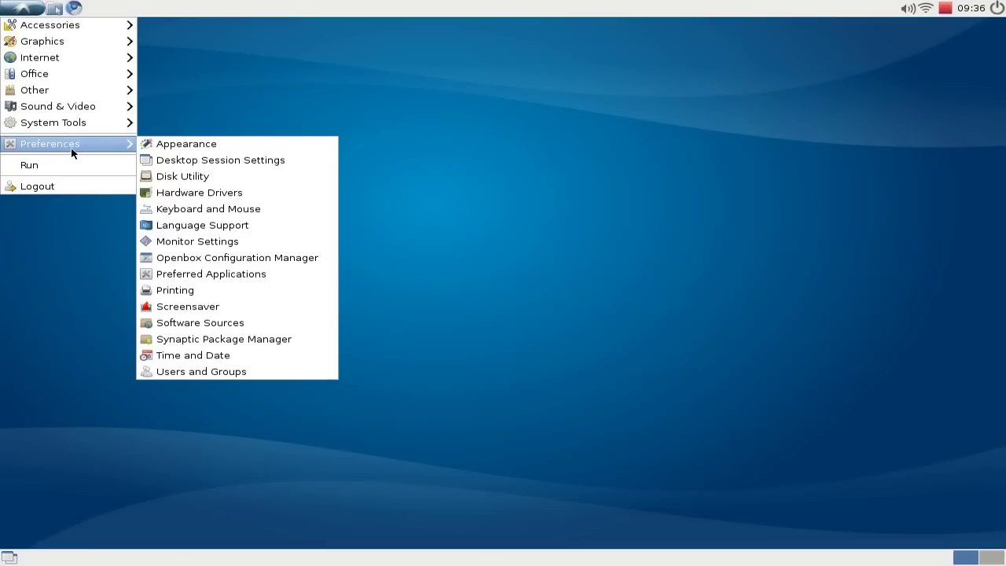
pyautogui.click(240, 346)
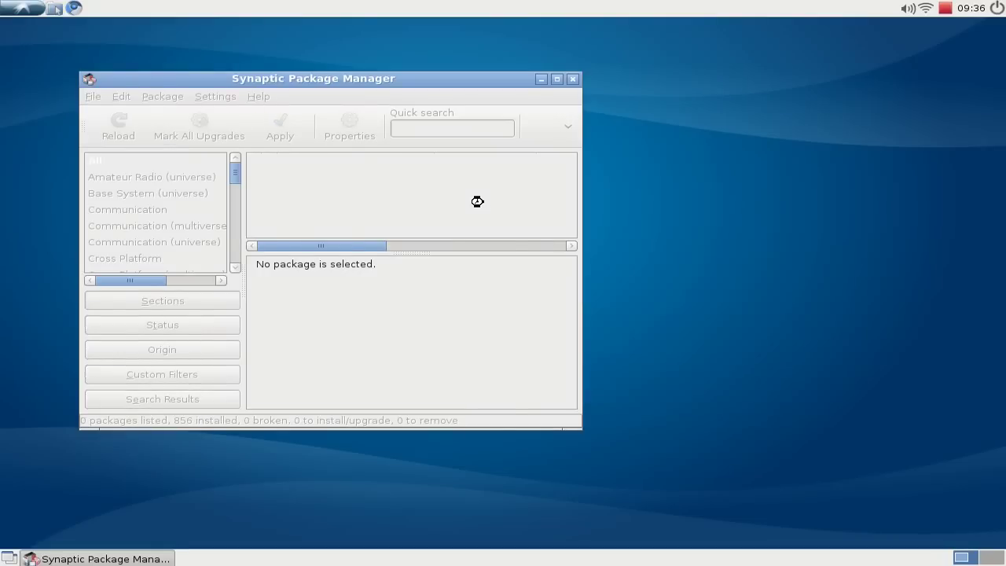
pyautogui.click(486, 389)
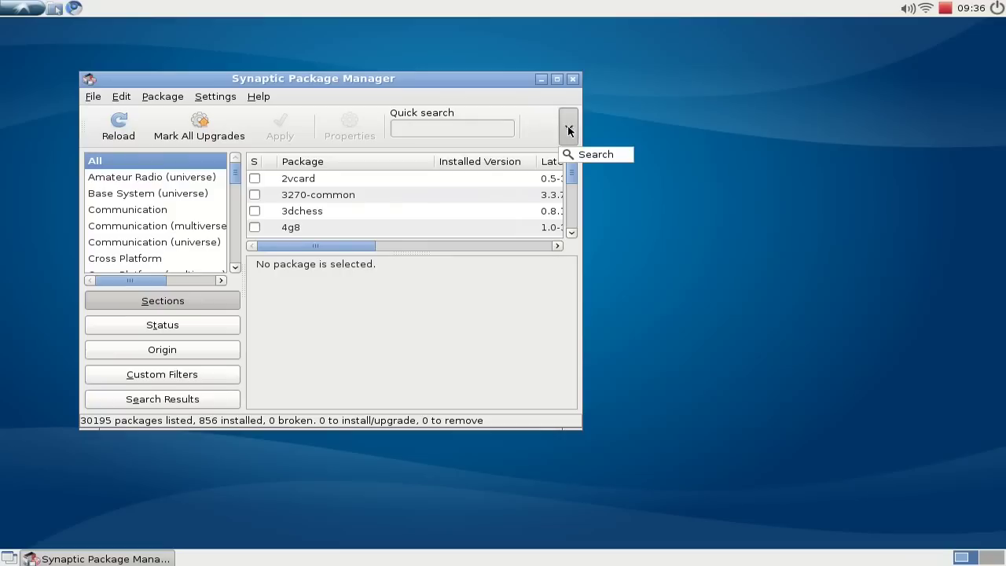
# - Search for 'light-theme' and maximize the Synaptic window
pyautogui.click(580, 154)
pyautogui.write('l')
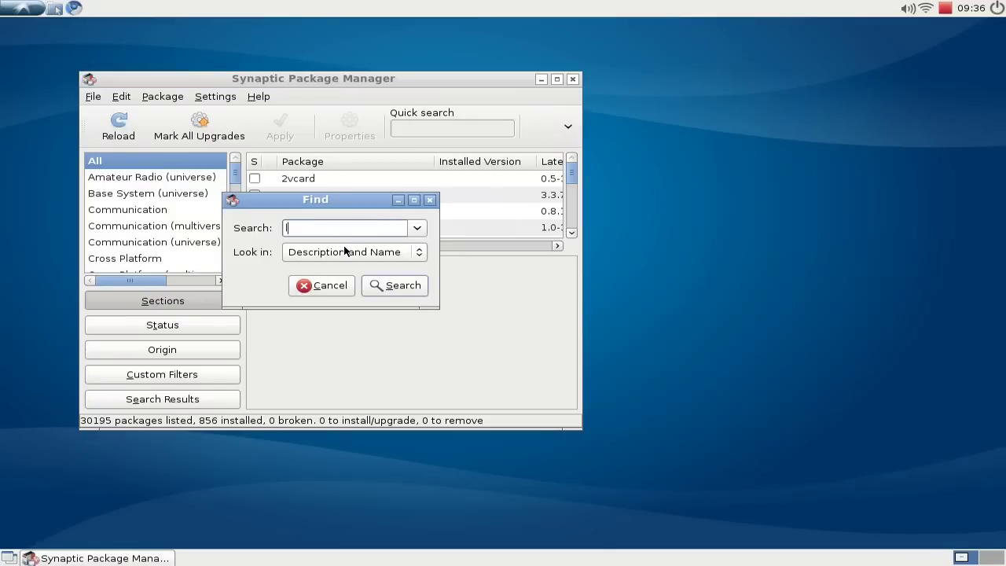
pyautogui.write('ight-theme')
pyautogui.press('Return')
pyautogui.click(557, 79)
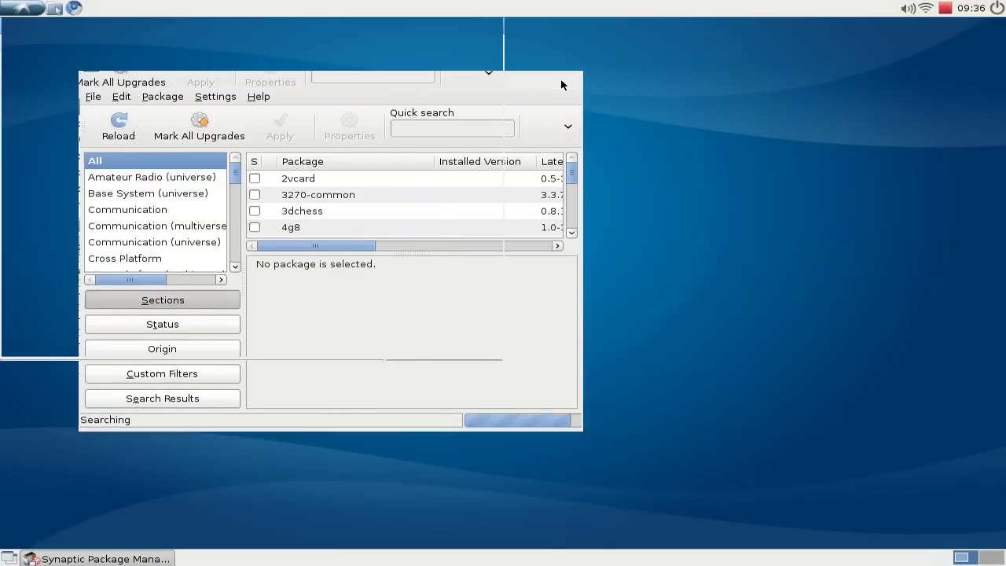
# - Mark light-themes for installation, accepting its additional required packages
pyautogui.click(179, 130)
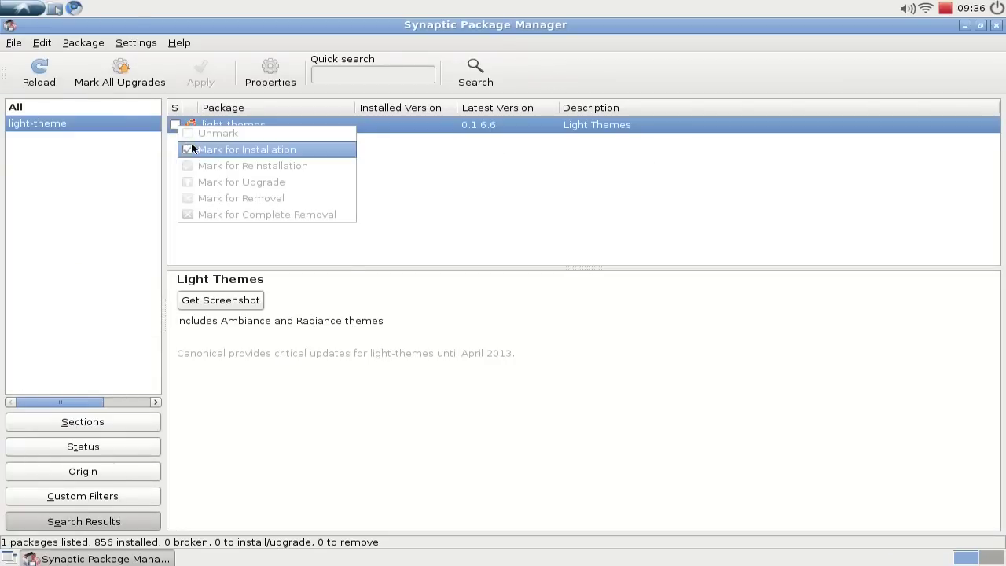
pyautogui.click(193, 149)
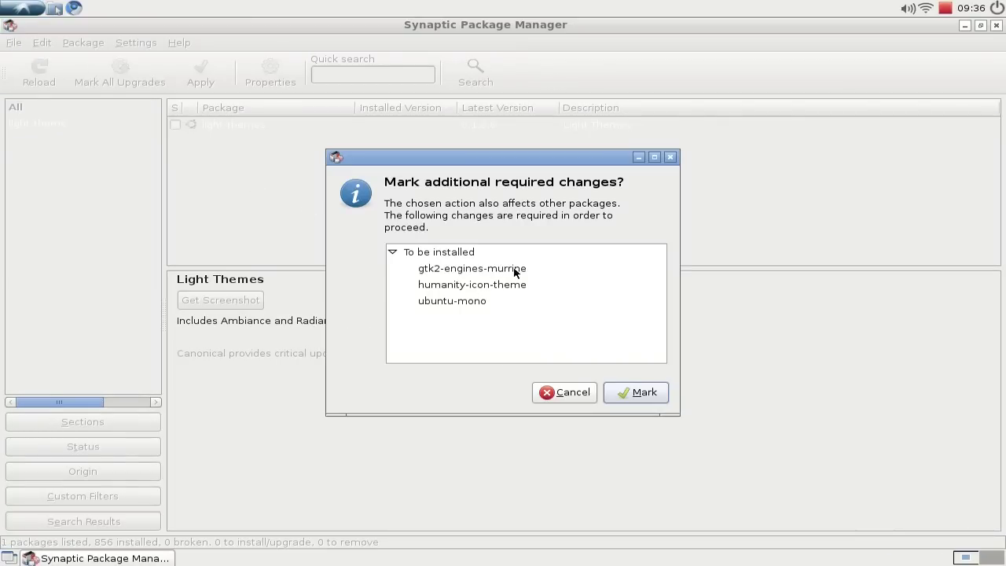
pyautogui.click(642, 400)
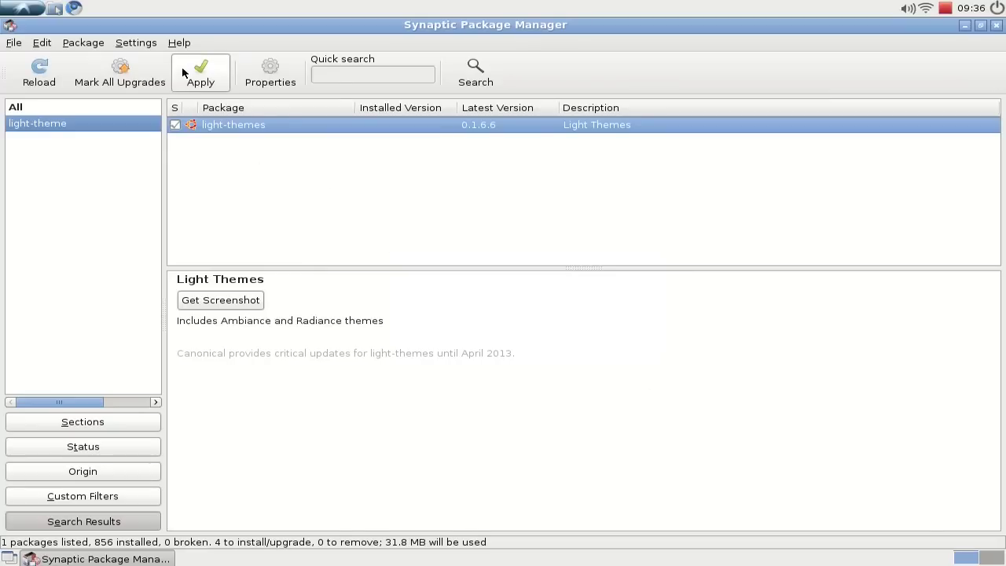
# - Apply the marked changes to install the packages, then close Synaptic
pyautogui.click(201, 77)
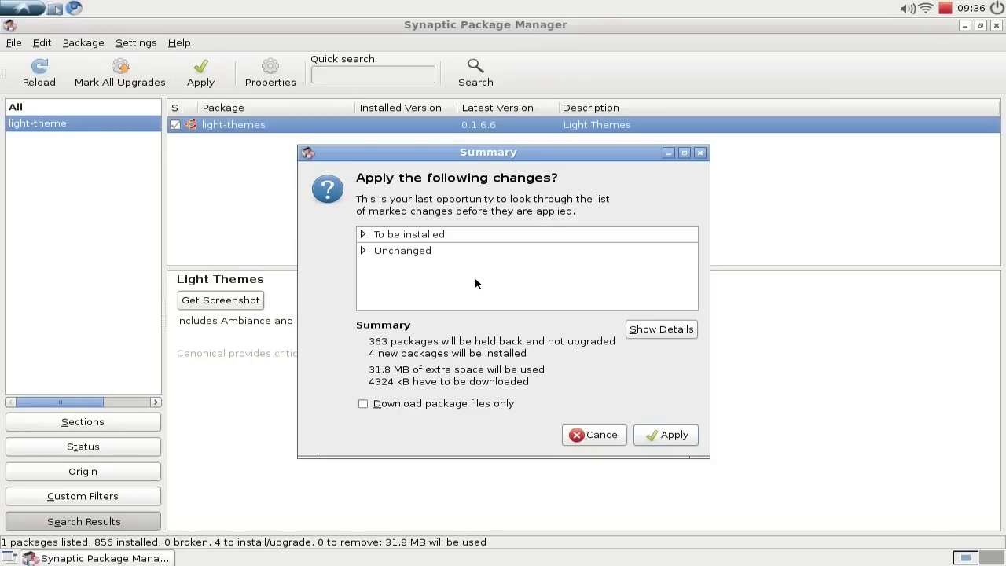
pyautogui.click(674, 435)
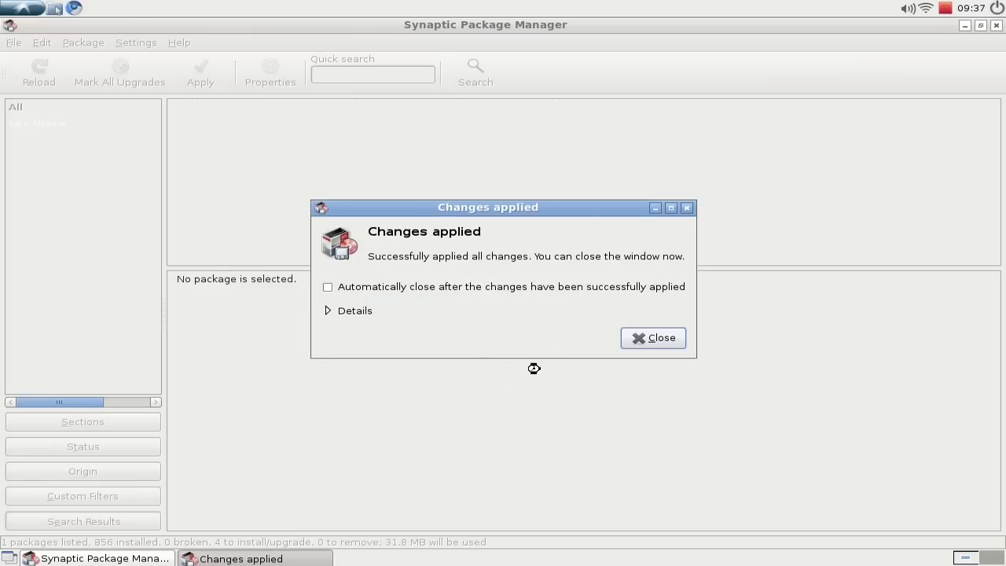
pyautogui.click(657, 342)
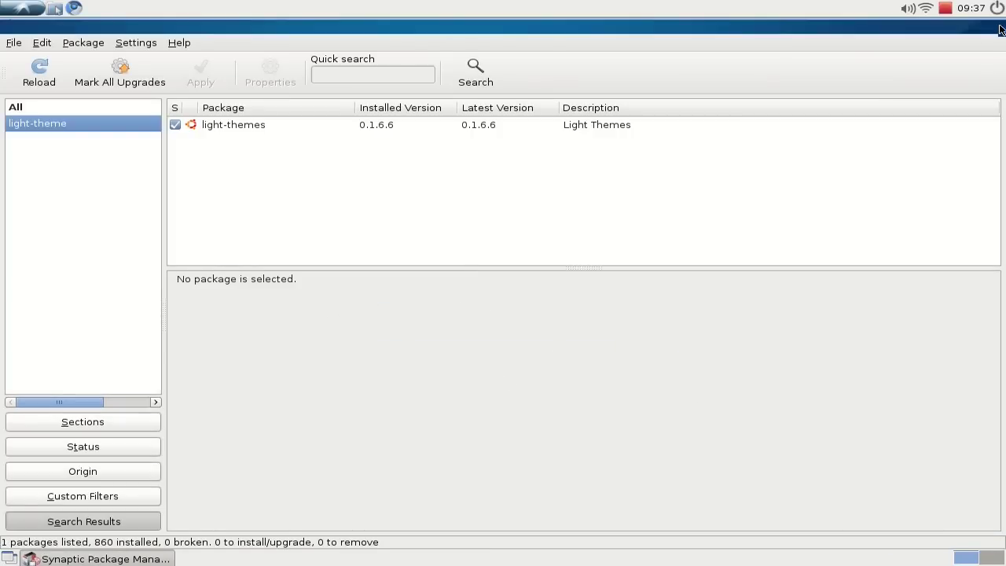
pyautogui.click(997, 26)
# - Open Appearance from Preferences and choose the Ambiance theme
pyautogui.click(24, 8)
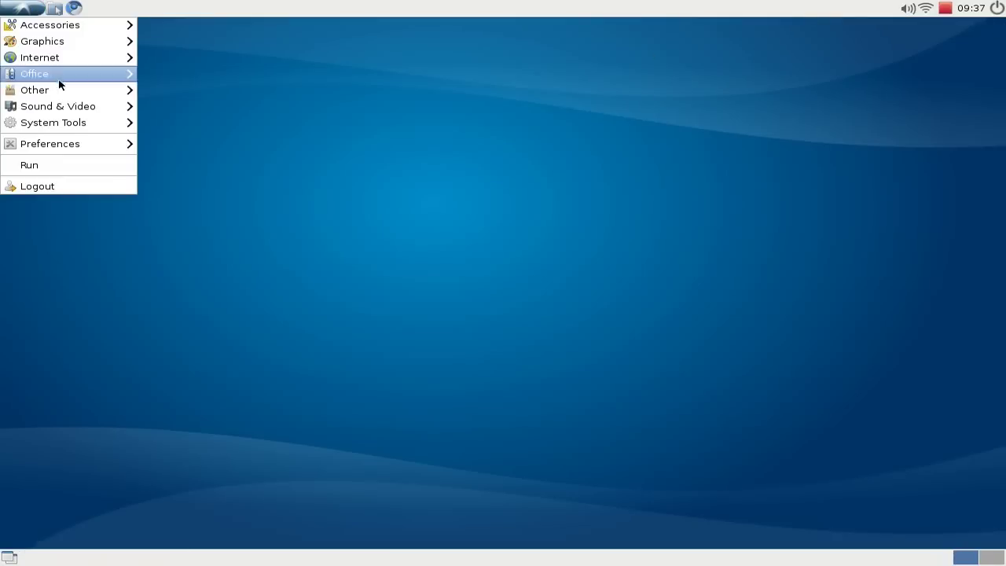
pyautogui.moveTo(97, 146)
pyautogui.click(169, 146)
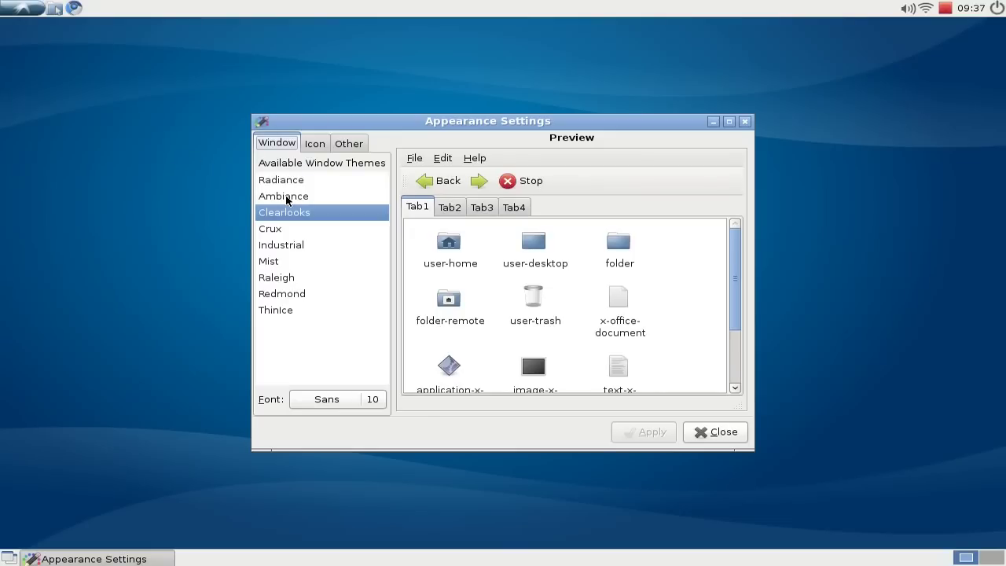
pyautogui.click(290, 196)
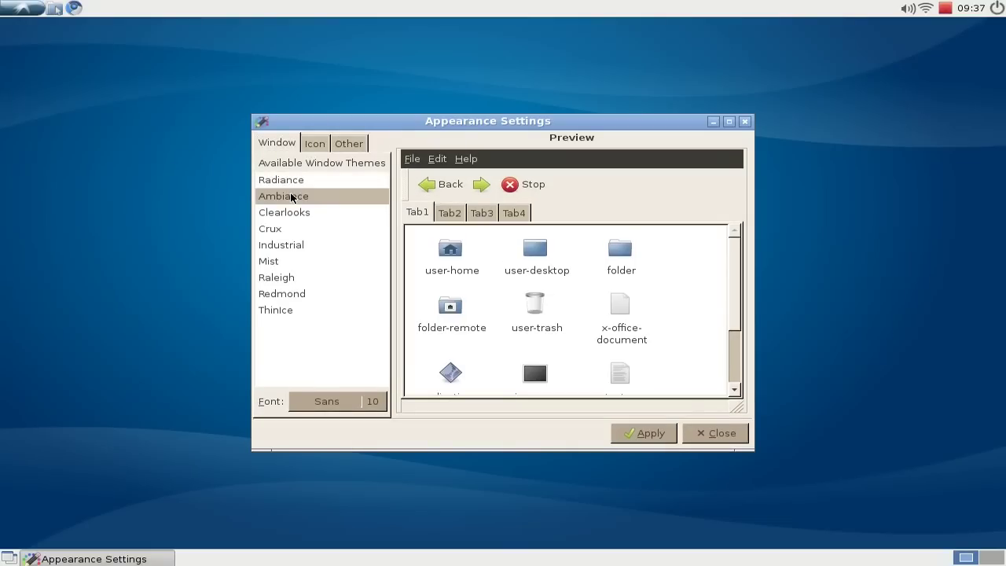
# - Choose the Ubuntu-Mono-Dark icon theme, apply the themes and close Appearance
pyautogui.click(315, 144)
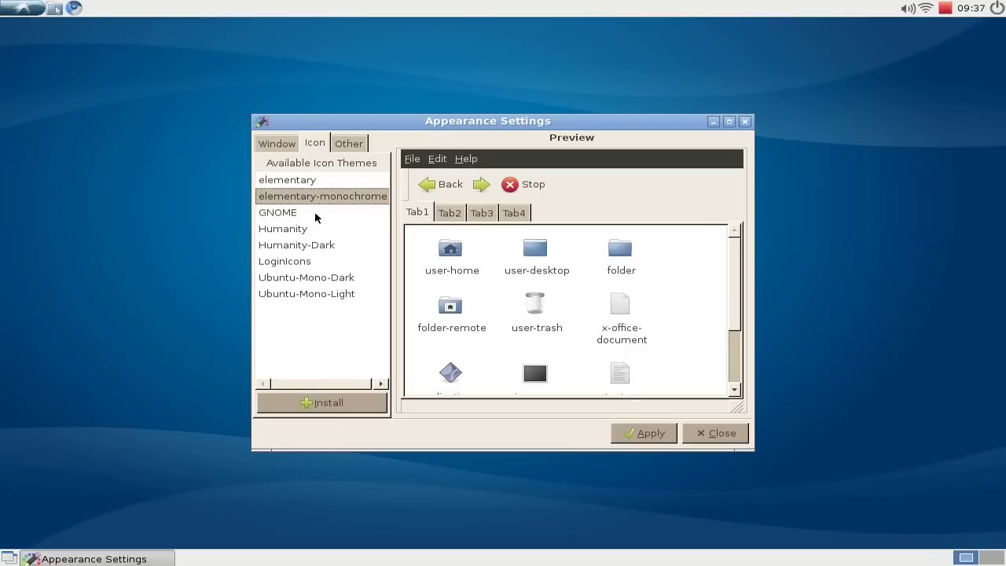
pyautogui.click(310, 282)
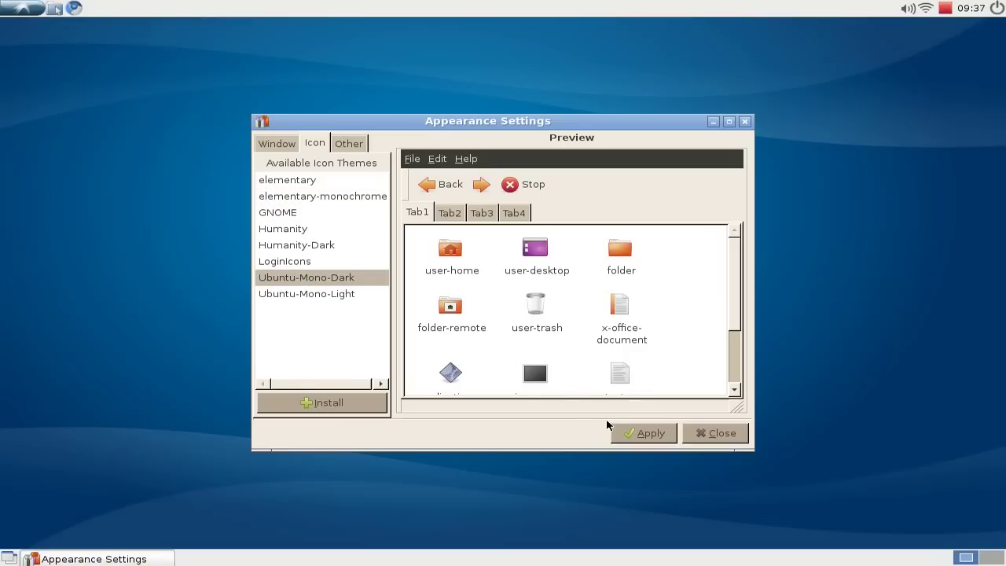
pyautogui.click(628, 435)
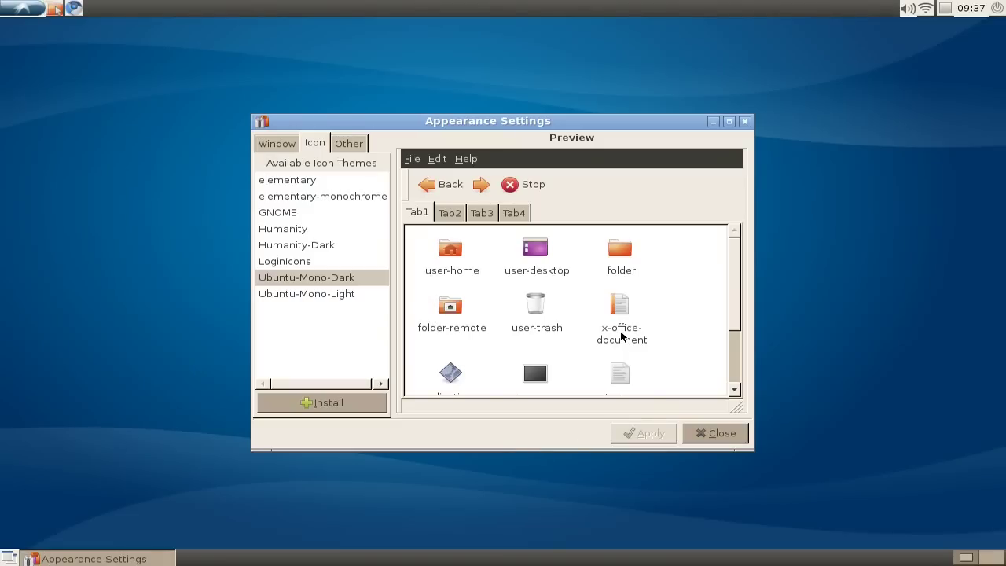
pyautogui.click(702, 433)
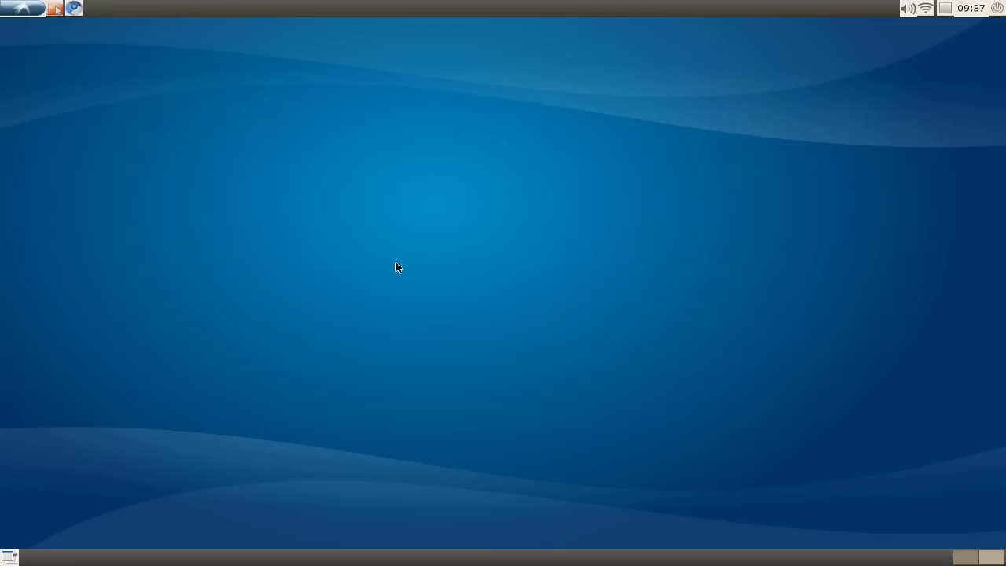
pyautogui.click(946, 10)
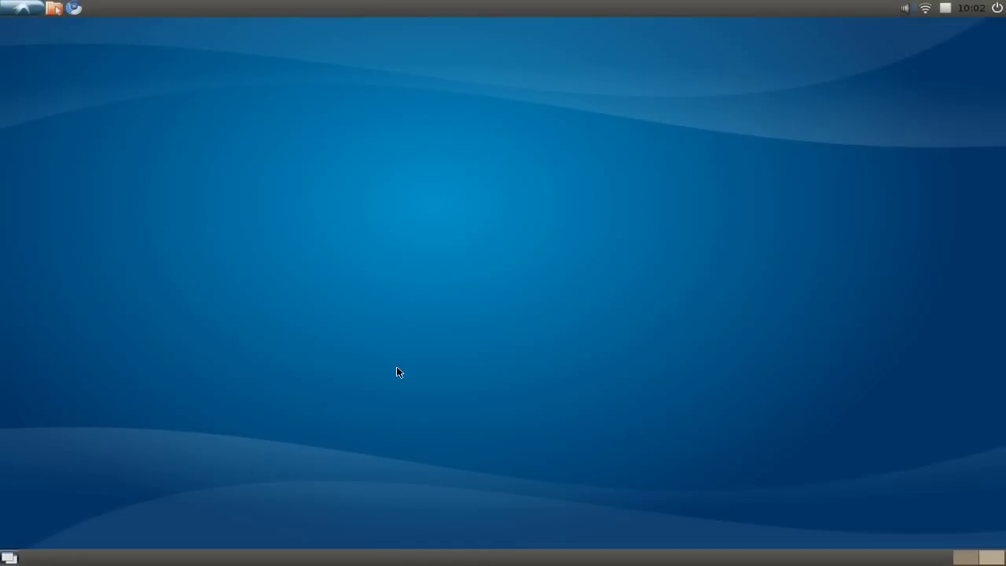
# - Keep the panel's Edge at Top and step its Height down from 26 to 24 pixels
pyautogui.rightClick(405, 10)
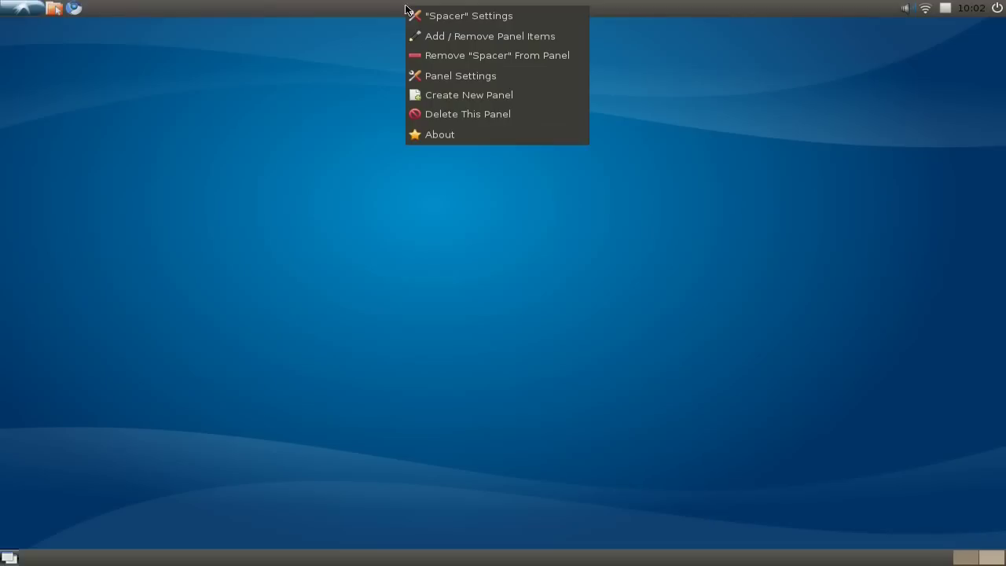
pyautogui.click(445, 71)
pyautogui.click(438, 247)
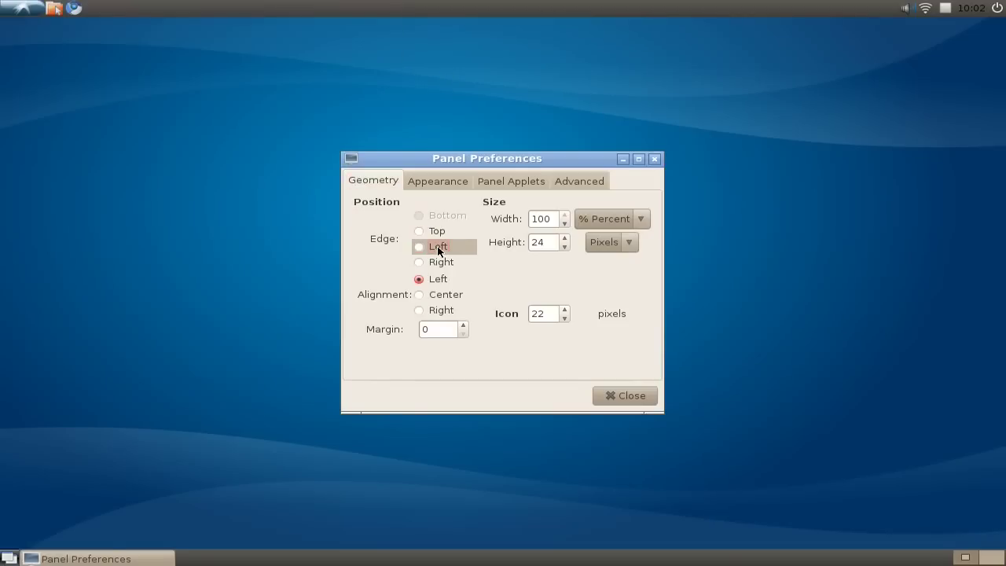
pyautogui.click(437, 231)
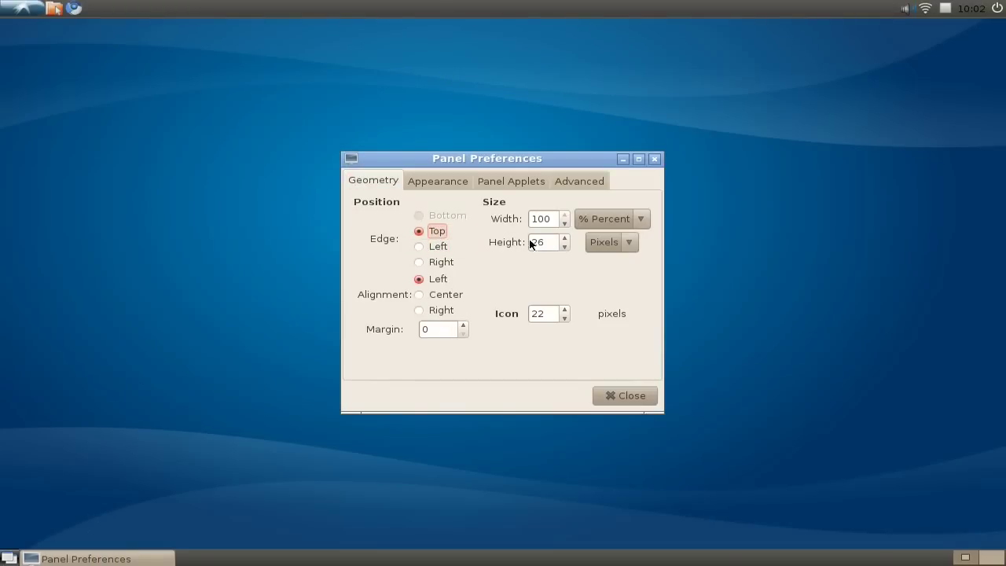
pyautogui.click(564, 247)
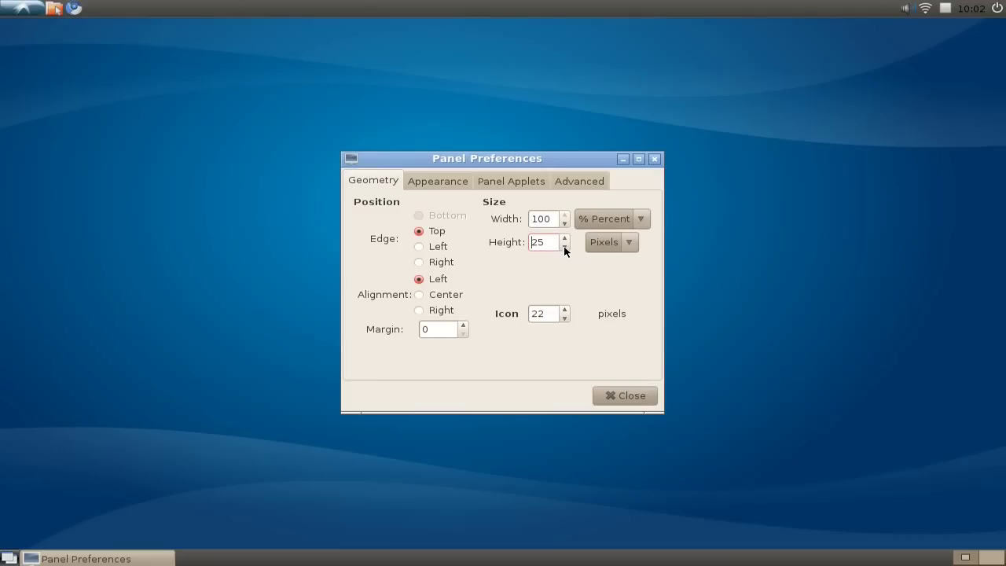
pyautogui.click(565, 248)
pyautogui.click(645, 395)
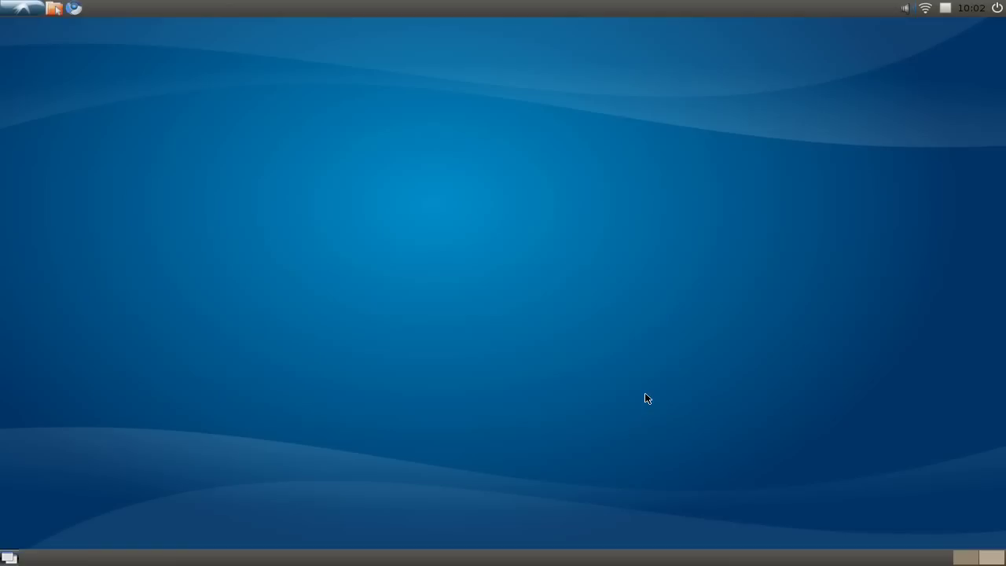
# - Open the screenshot PNG from the home folder in GIMP and zoom to 400%
pyautogui.click(53, 8)
pyautogui.rightClick(519, 272)
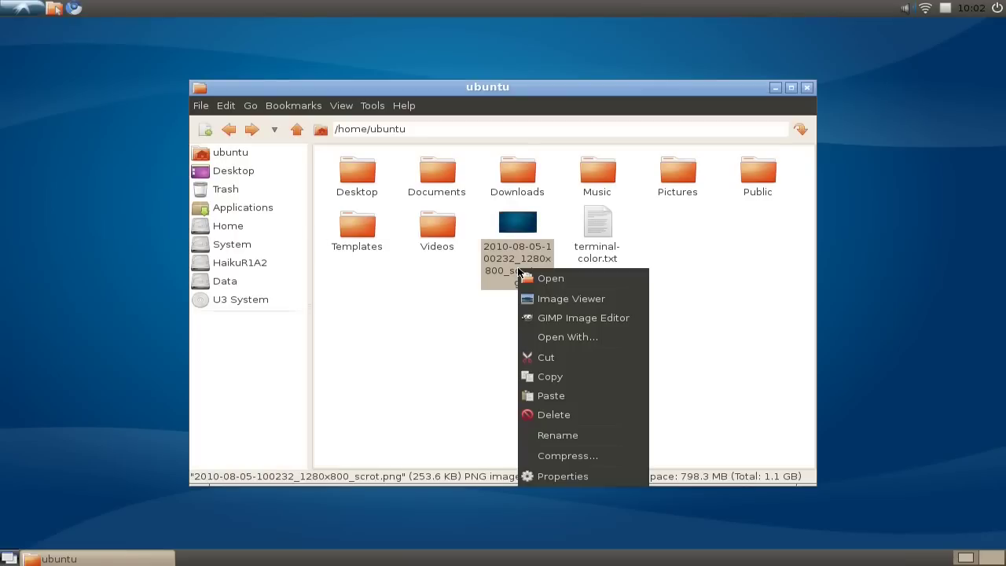
pyautogui.click(619, 317)
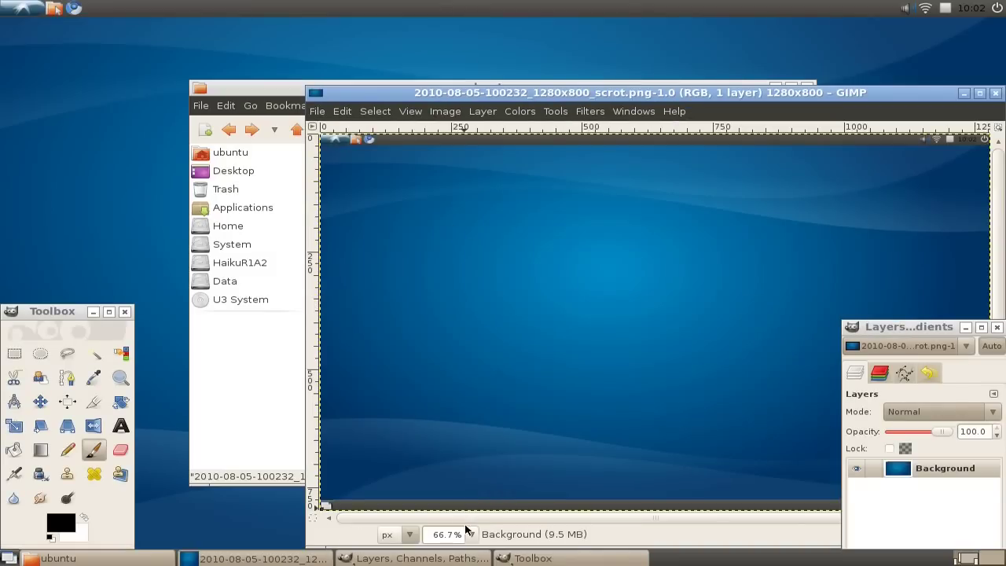
pyautogui.click(473, 535)
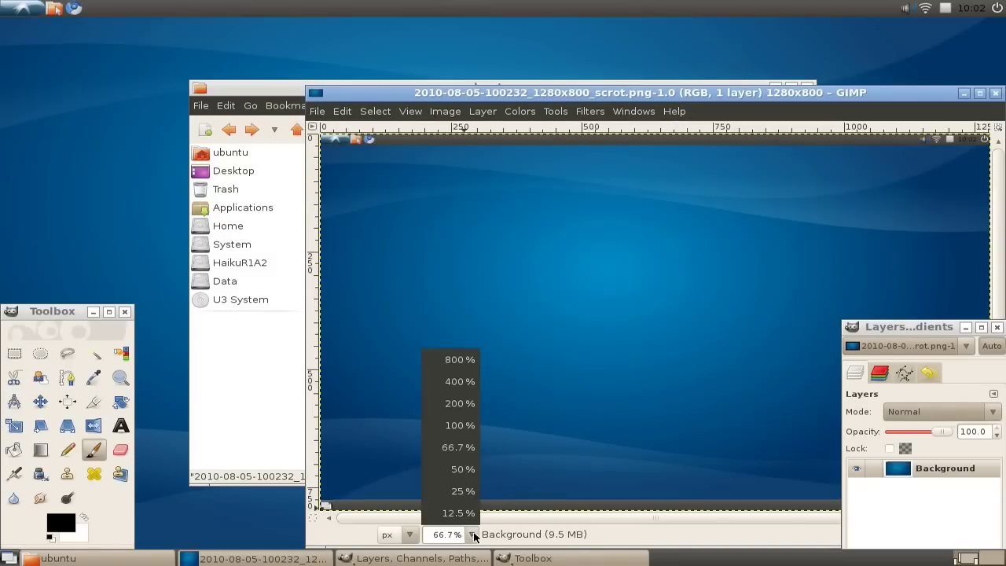
pyautogui.click(466, 381)
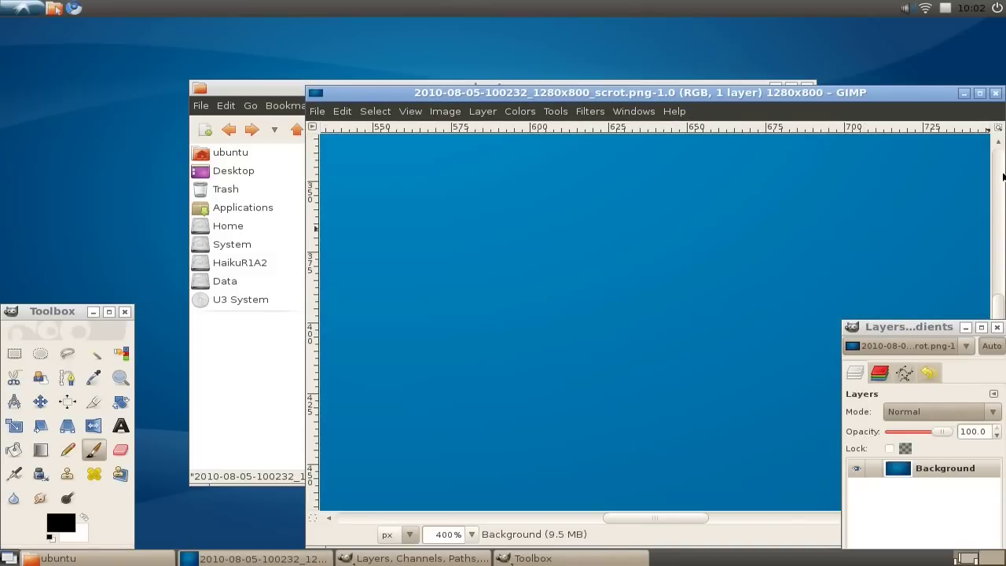
pyautogui.scroll(10, 996, 141)
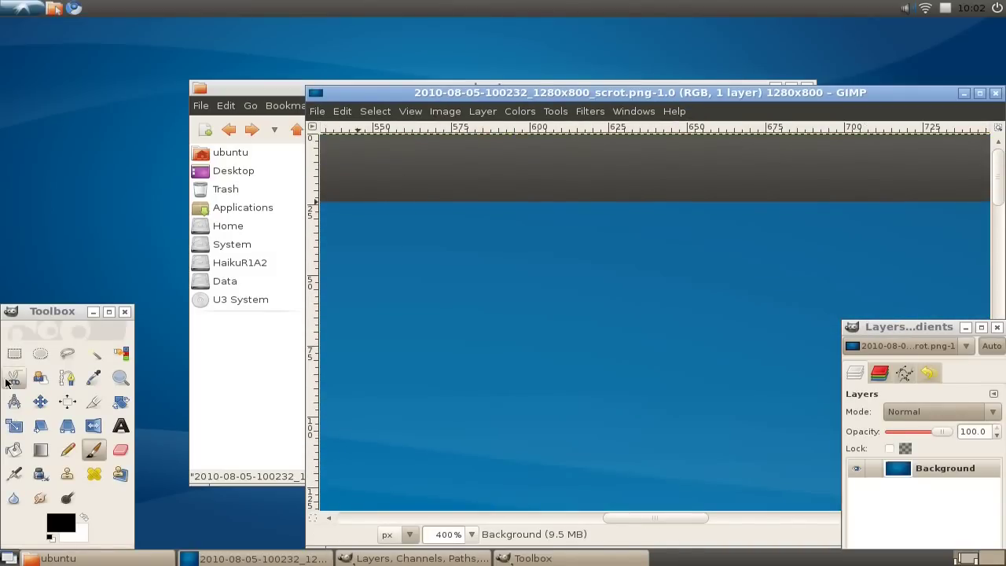
# - Rectangle-select a 29x24 patch of the dark top panel and paste it as a new image
pyautogui.click(14, 353)
pyautogui.click(567, 200)
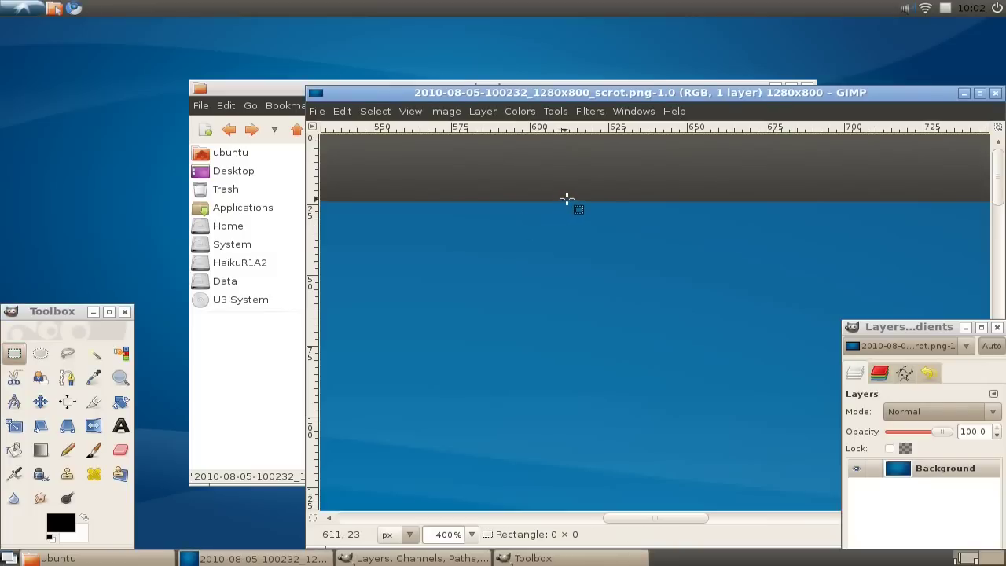
pyautogui.moveTo(567, 199); pyautogui.dragTo(656, 135)
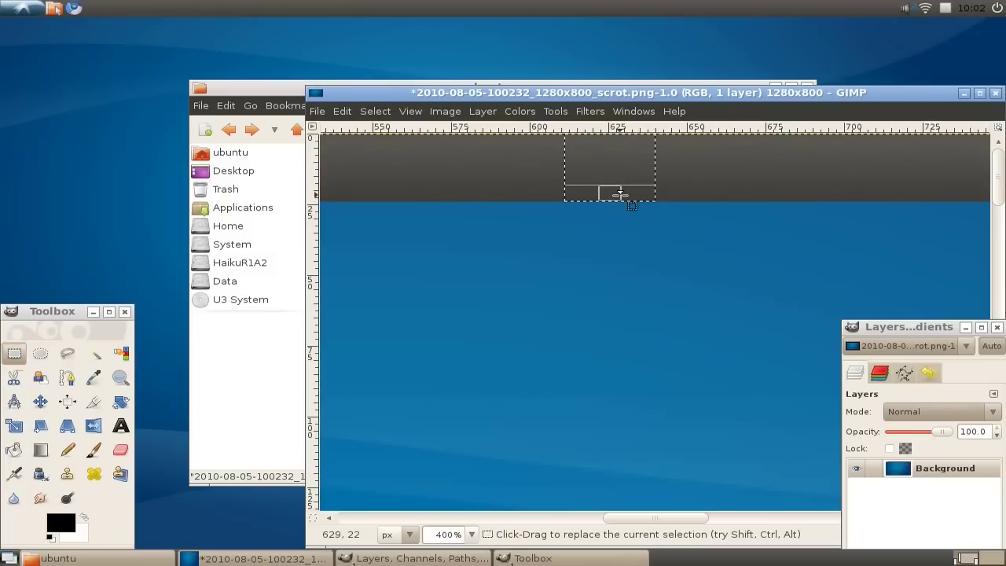
pyautogui.hotkey('ctrl', 'c')
pyautogui.hotkey('ctrl', 'shift', 'v')
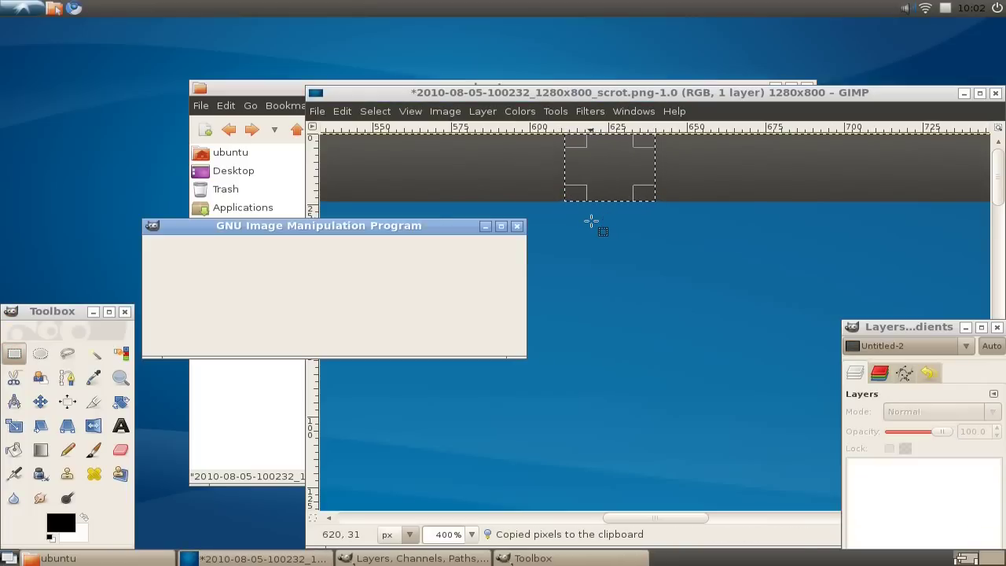
# - Close the pasted image and the screenshot without saving either
pyautogui.click(245, 240)
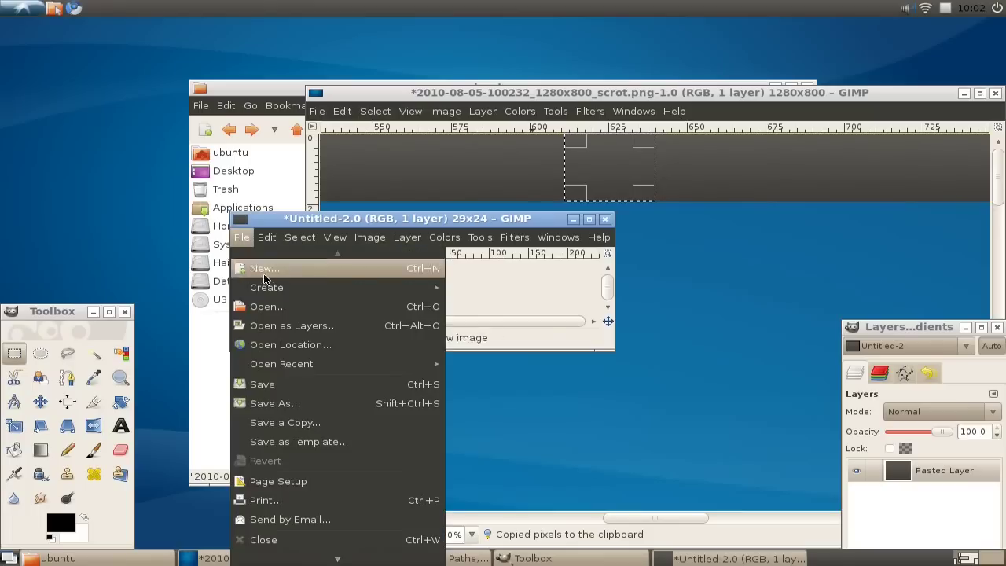
pyautogui.click(255, 238)
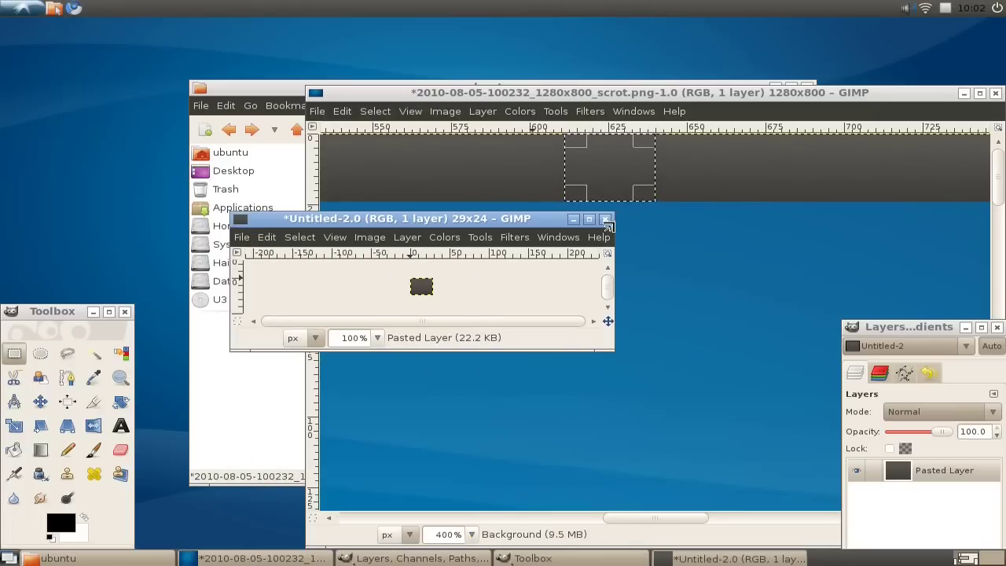
pyautogui.click(606, 219)
pyautogui.click(367, 353)
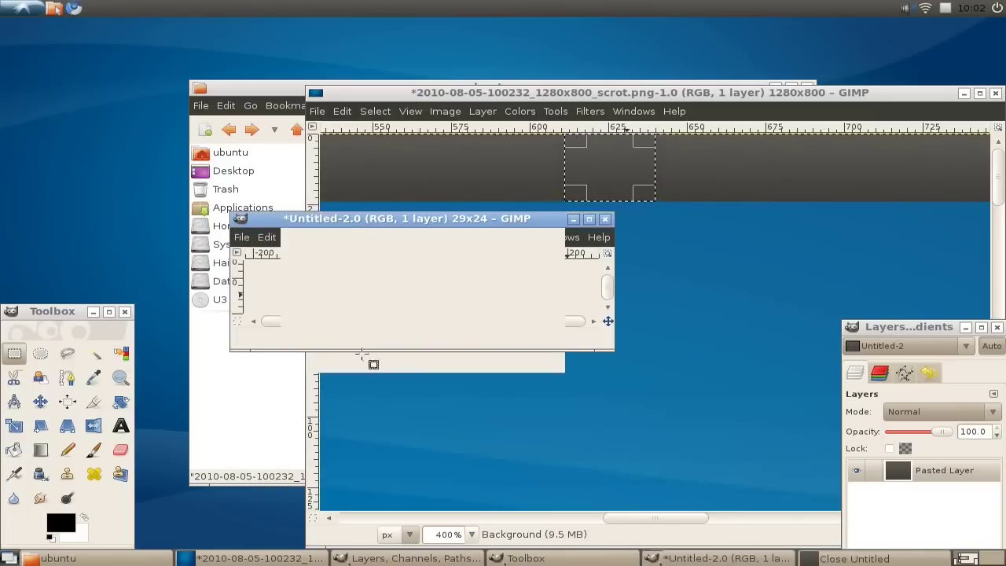
pyautogui.hotkey('ctrl', 'w')
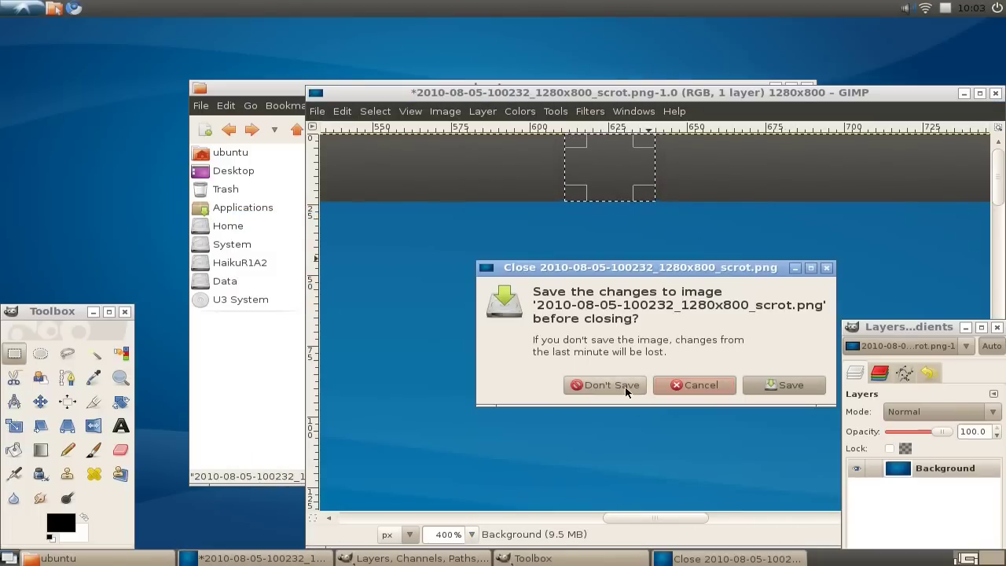
pyautogui.click(606, 386)
# - Quit GIMP, check the panel's Appearance settings, and close the file manager
pyautogui.click(680, 94)
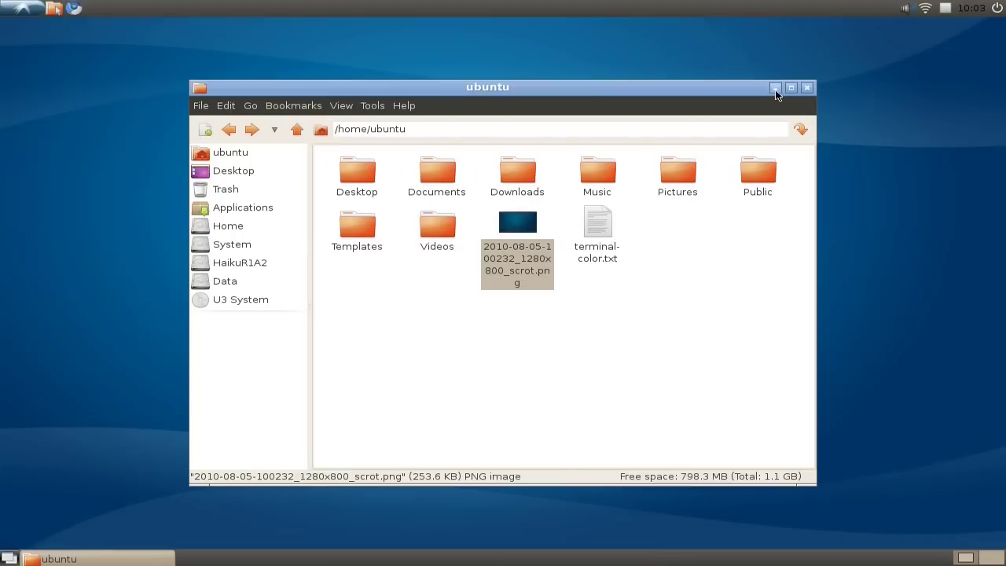
pyautogui.rightClick(557, 4)
pyautogui.click(606, 70)
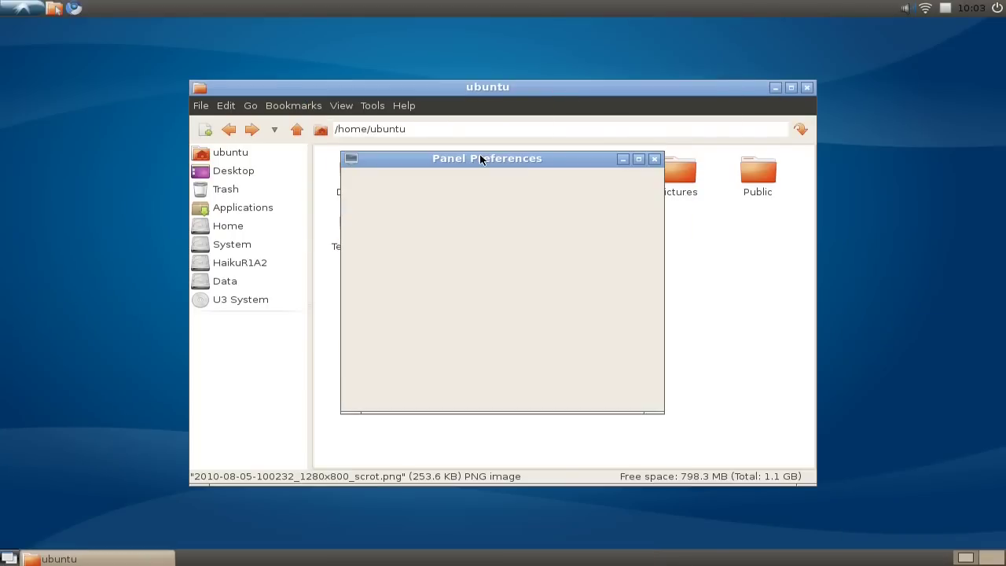
pyautogui.click(456, 181)
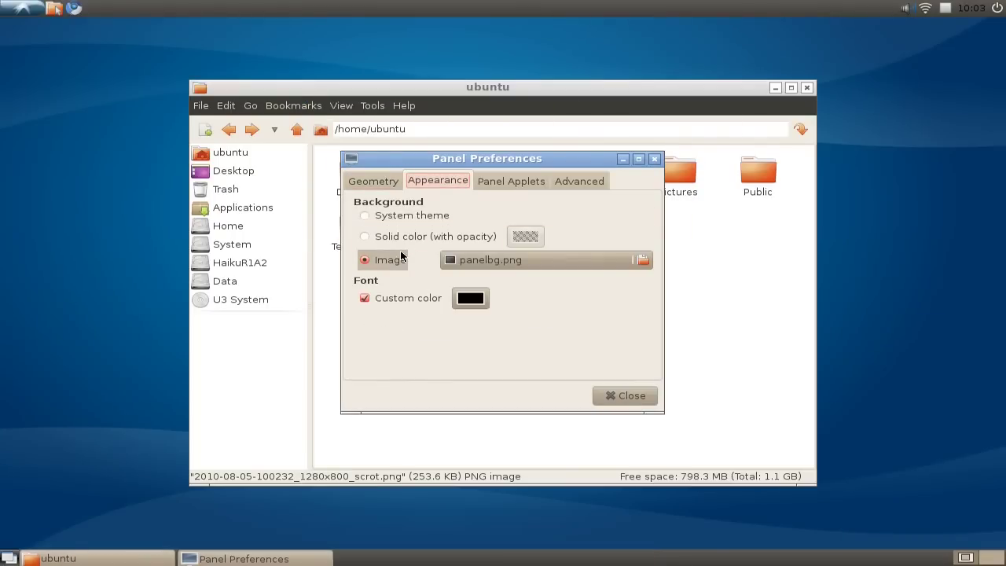
pyautogui.click(607, 395)
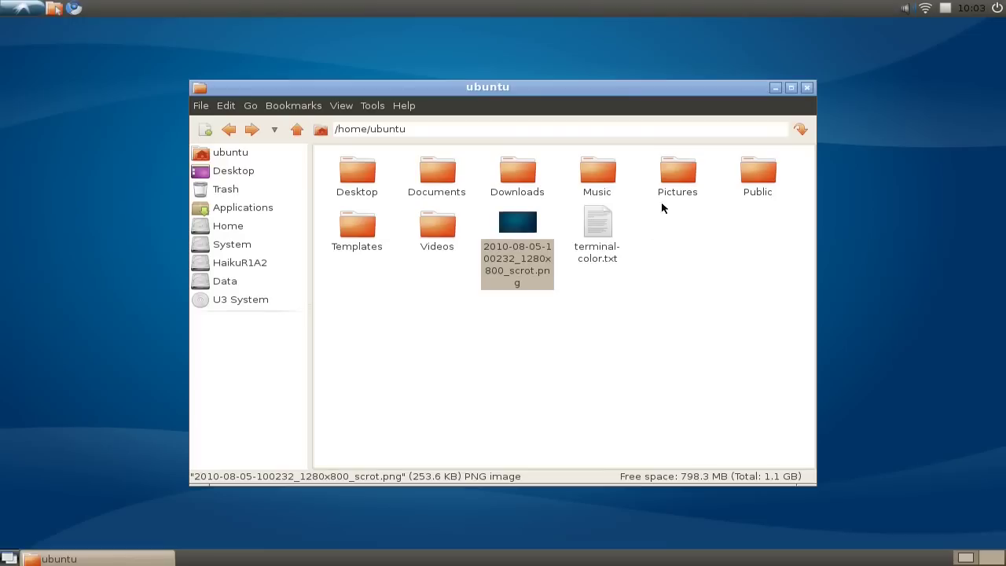
pyautogui.click(690, 246)
pyautogui.click(807, 88)
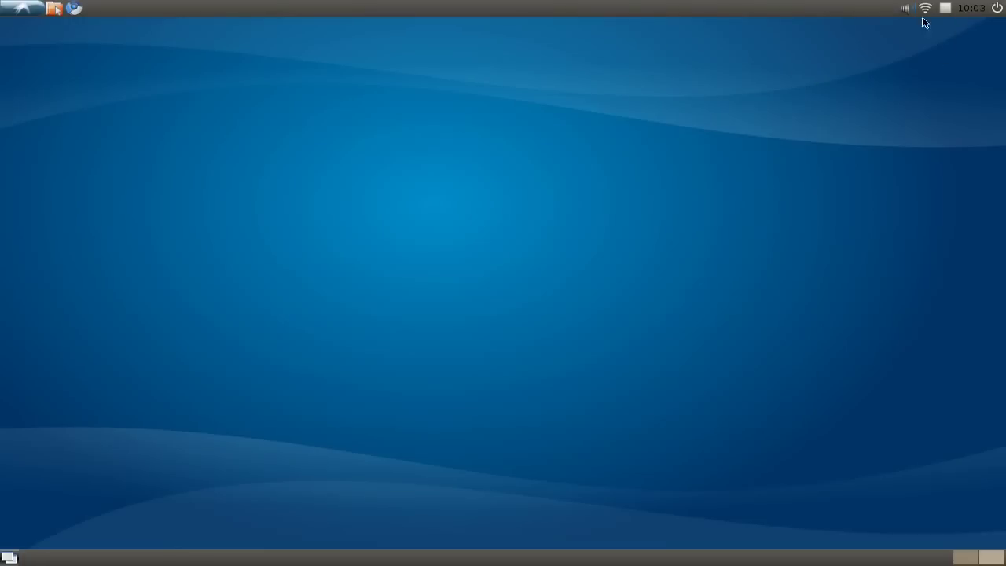
# - Set the top panel's custom font colour to white in Panel Settings > Appearance
pyautogui.rightClick(470, 14)
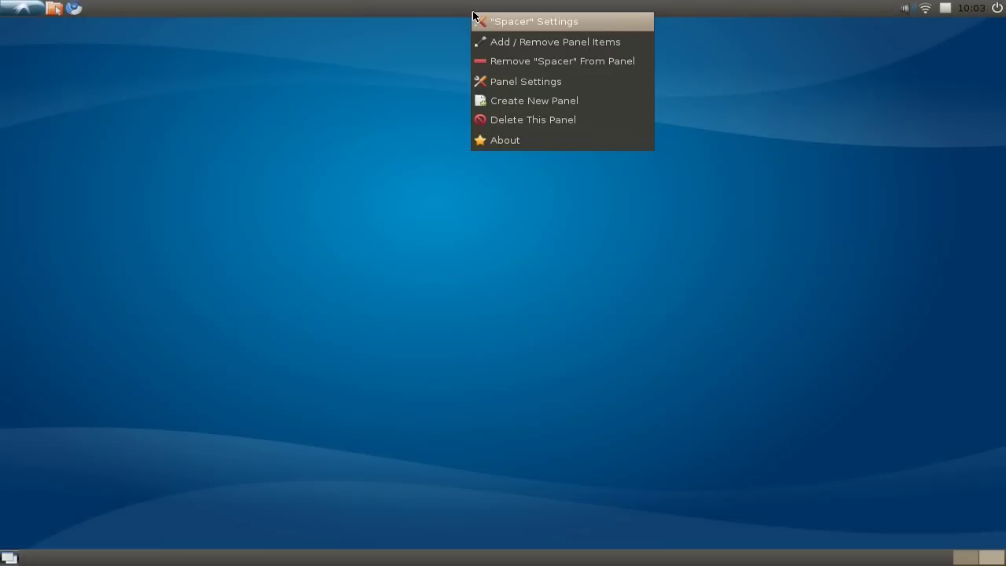
pyautogui.click(514, 85)
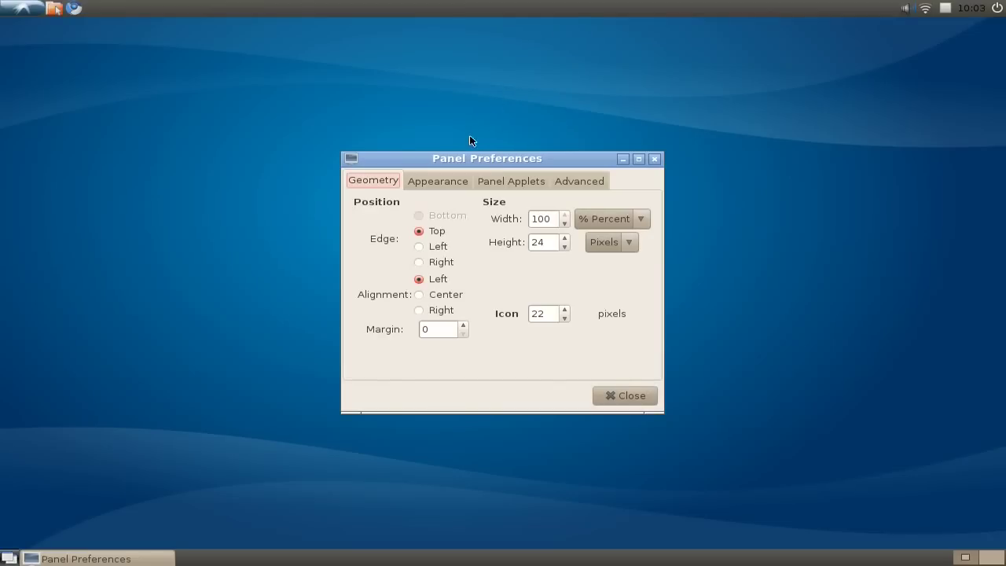
pyautogui.click(454, 187)
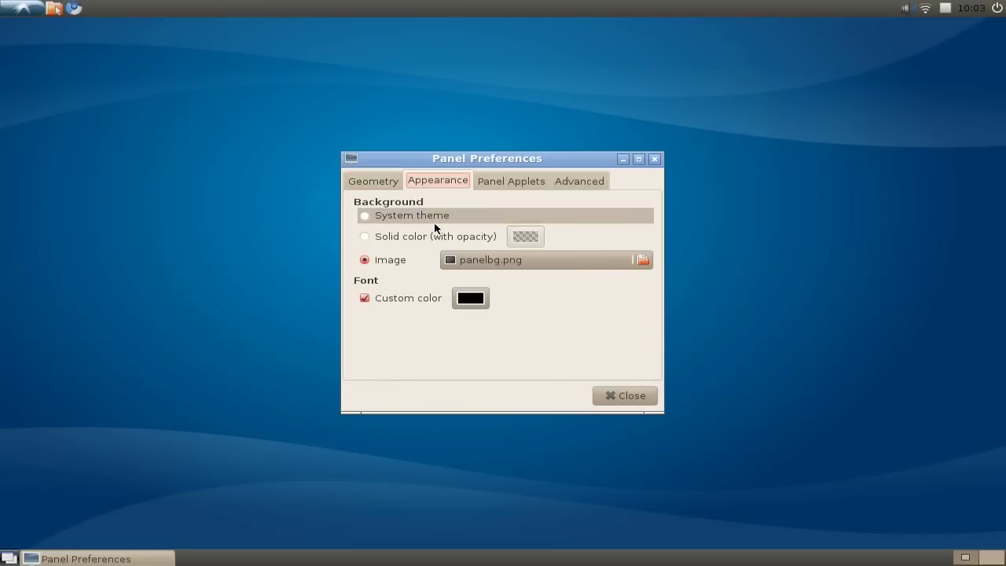
pyautogui.click(470, 299)
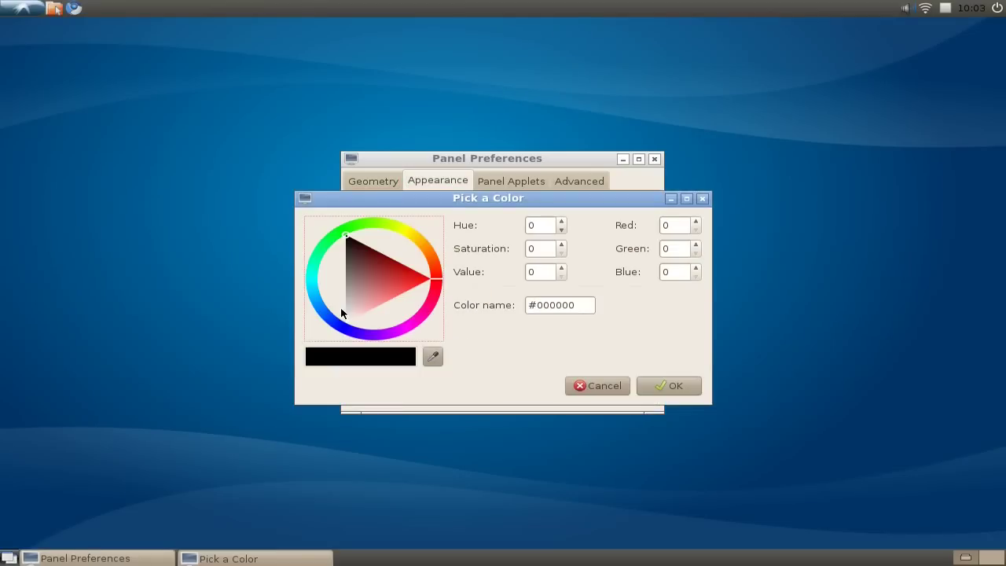
pyautogui.moveTo(341, 313); pyautogui.dragTo(344, 334)
pyautogui.click(648, 385)
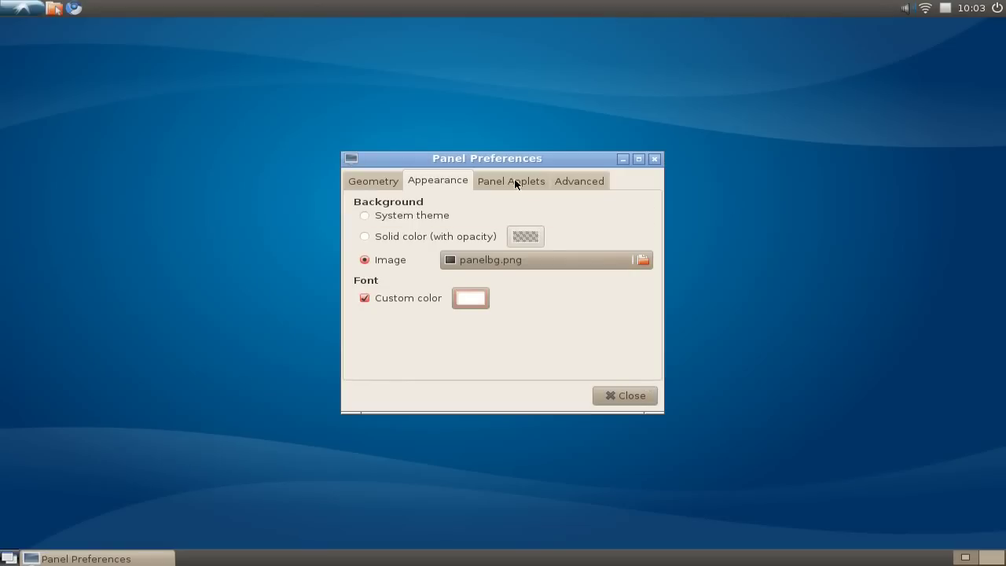
pyautogui.click(610, 398)
pyautogui.moveTo(560, 160); pyautogui.dragTo(559, 175)
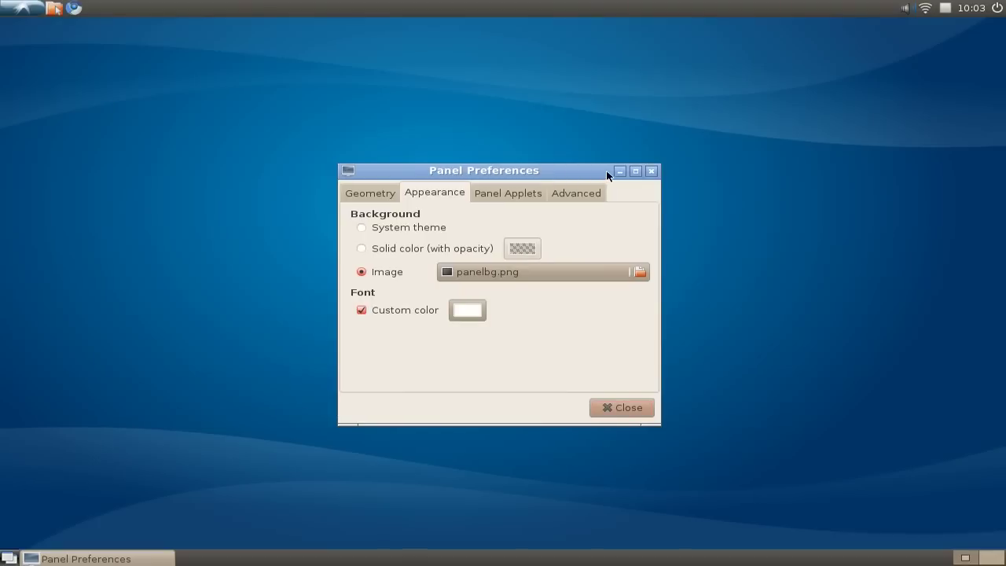
pyautogui.click(625, 407)
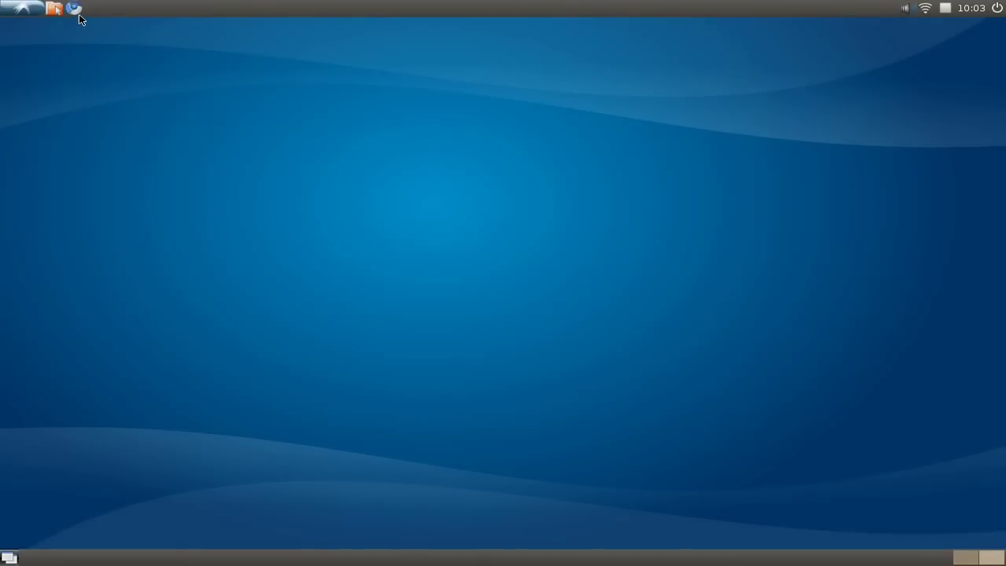
# - Launch Chromium and search the extensions gallery for 'ambiance'
pyautogui.click(75, 10)
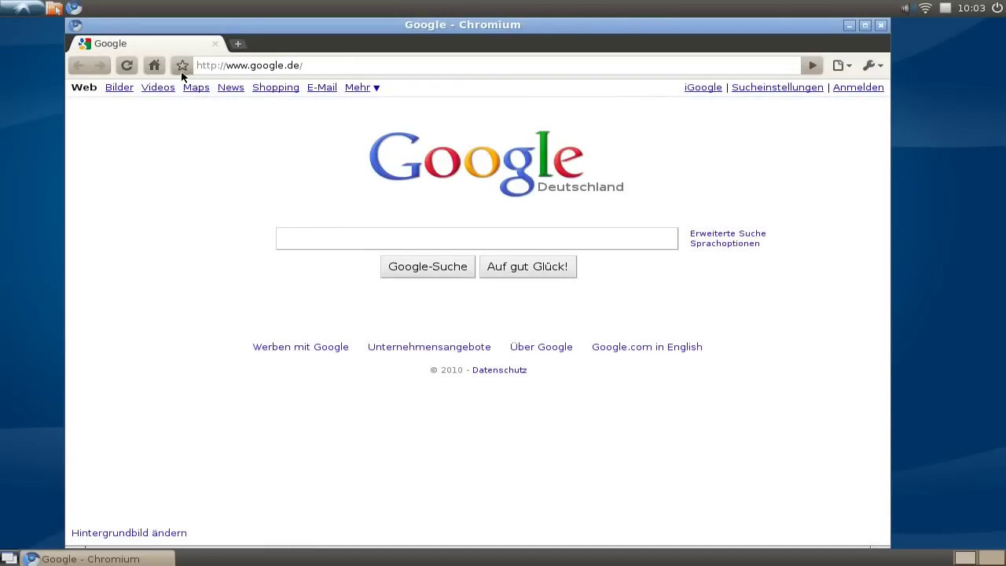
pyautogui.click(323, 70)
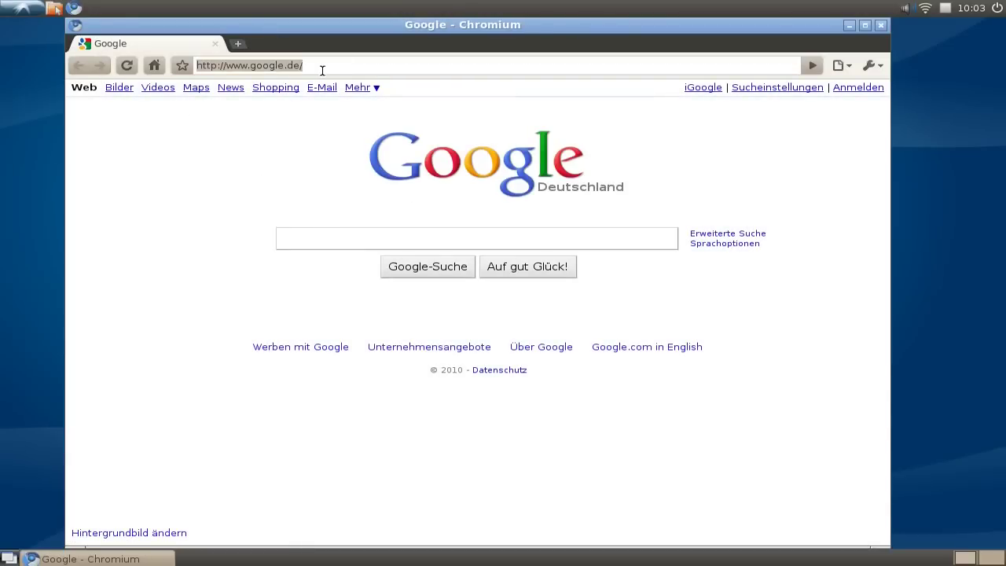
pyautogui.click(873, 66)
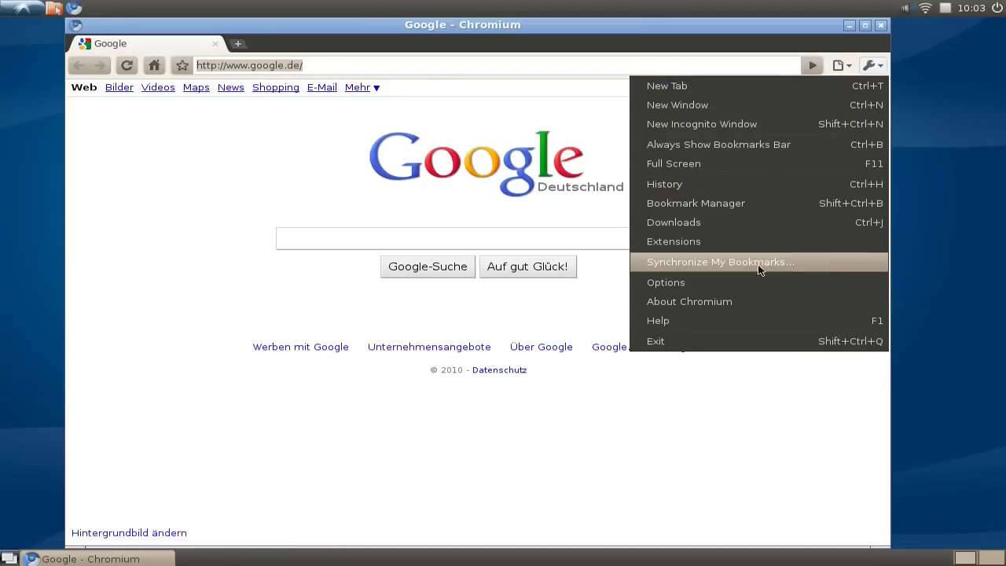
pyautogui.click(741, 242)
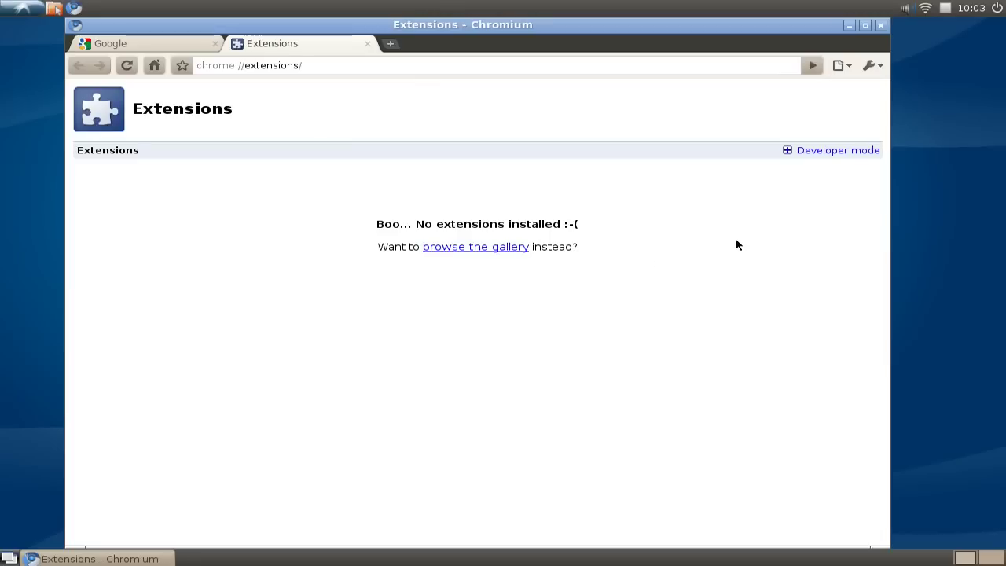
pyautogui.click(458, 249)
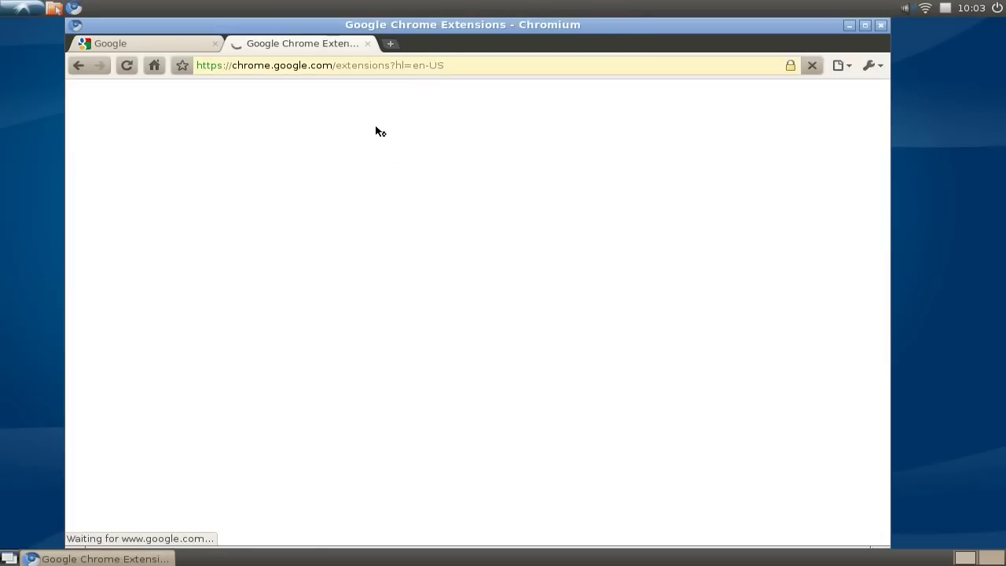
pyautogui.click(416, 105)
pyautogui.write('ambiance')
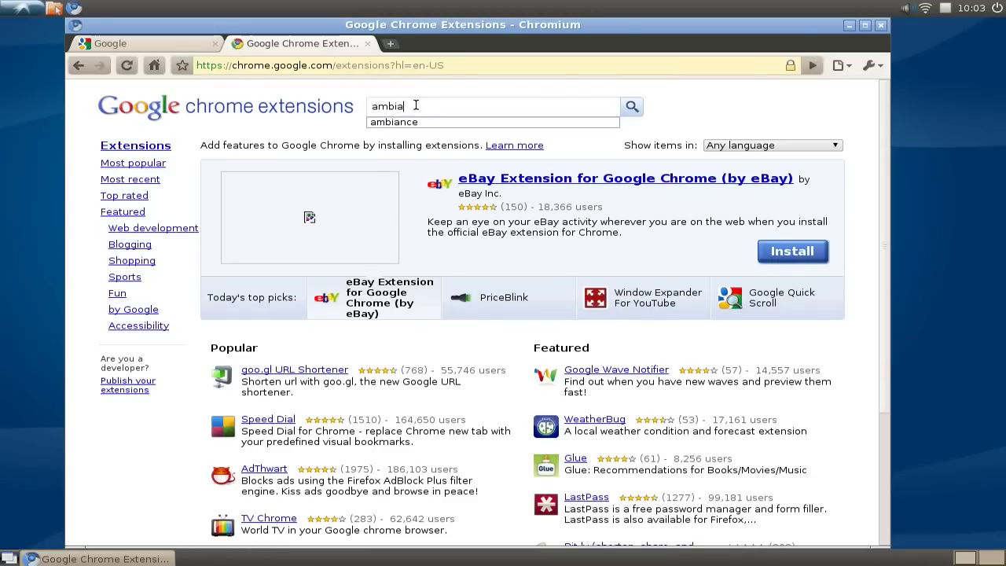
pyautogui.press('Return')
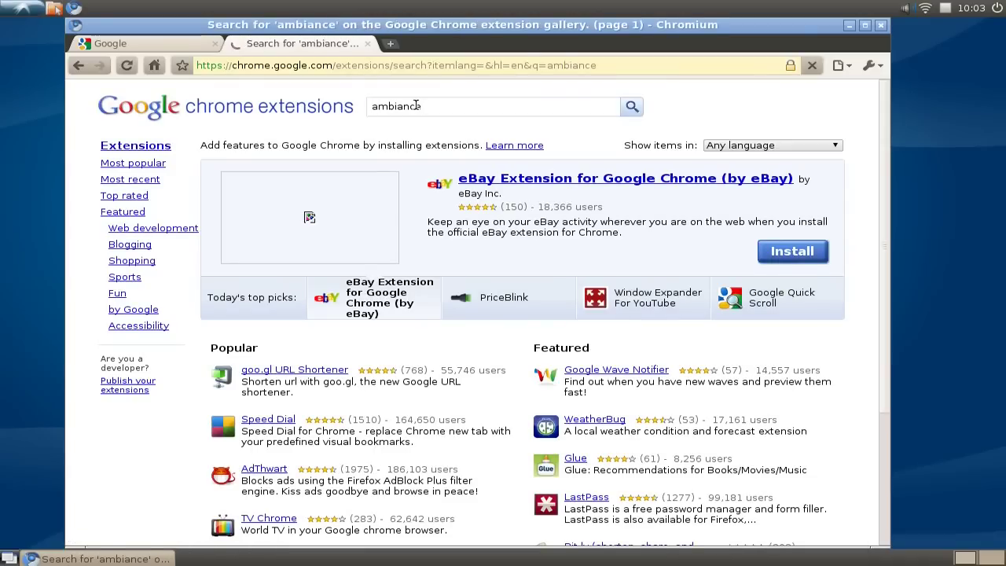
# - View the Ambiance Theme details page from the results, then close it
pyautogui.scroll(-2, 495, 310)
pyautogui.scroll(-5, 495, 310)
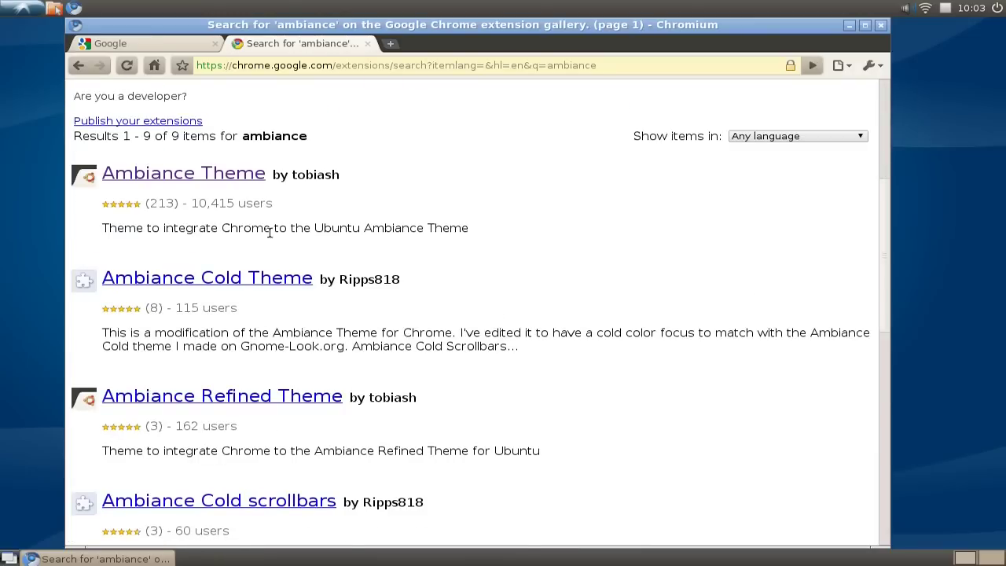
pyautogui.click(211, 173)
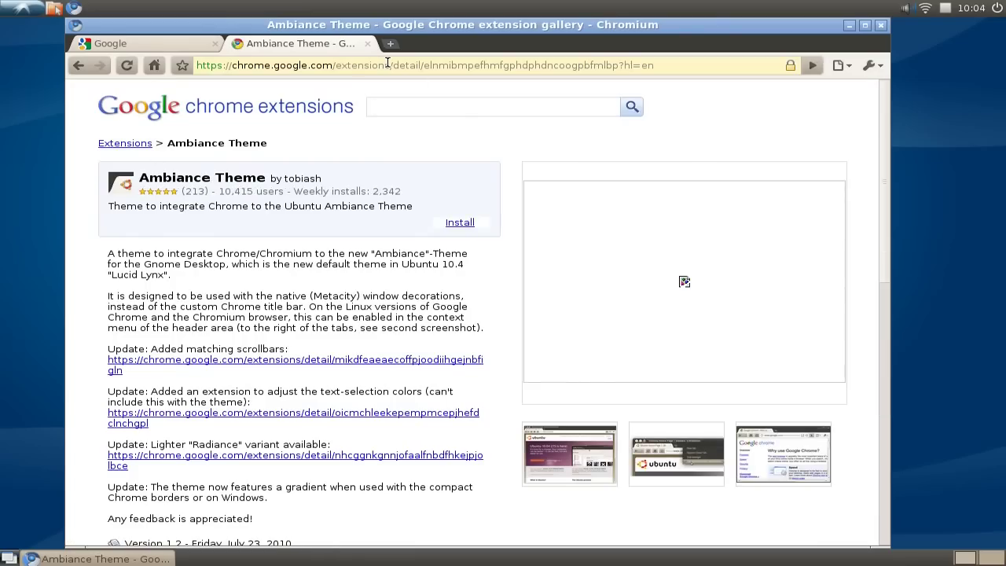
pyautogui.click(367, 43)
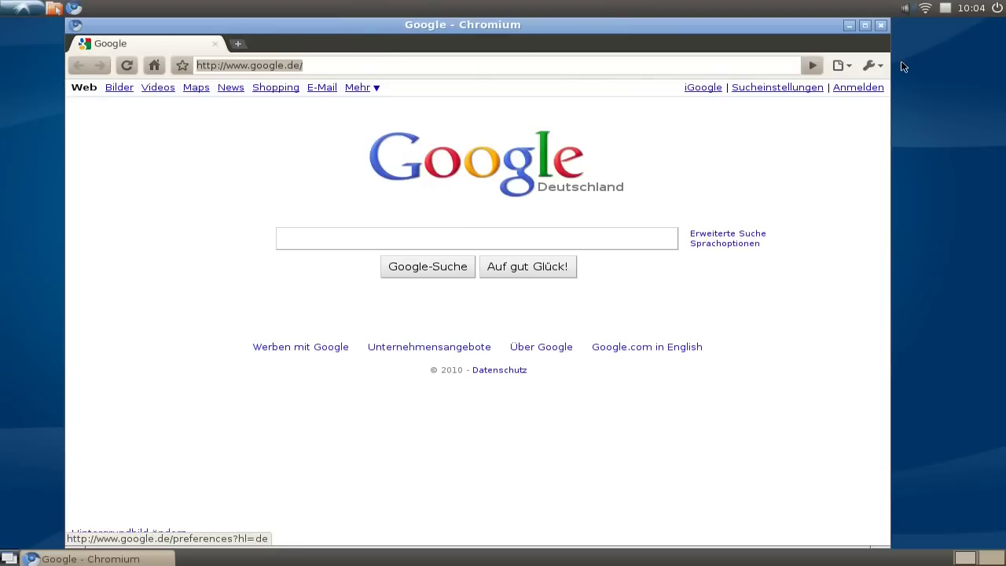
# - Open the Chromium Options from the main menu and close them again
pyautogui.click(873, 65)
pyautogui.click(796, 283)
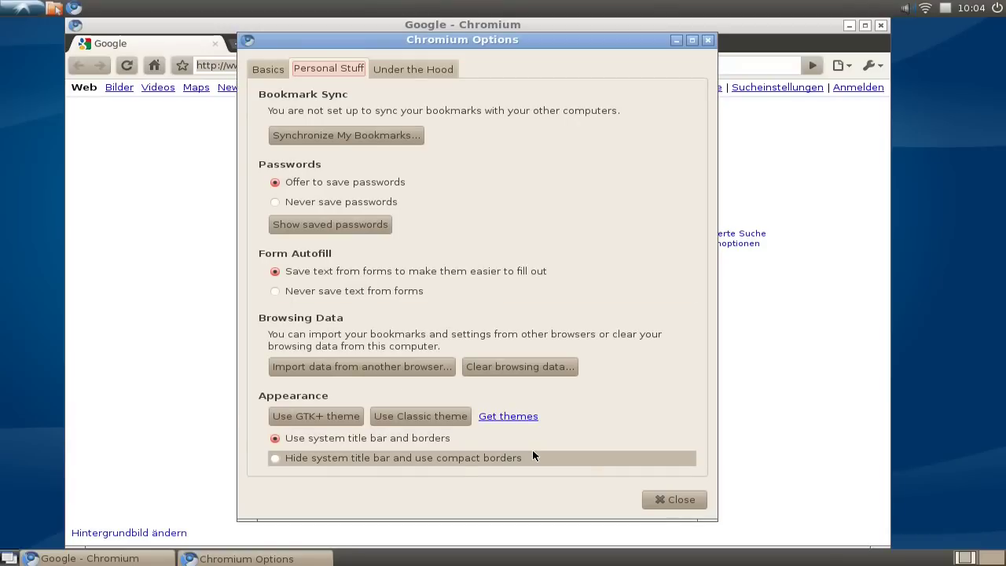
pyautogui.click(674, 499)
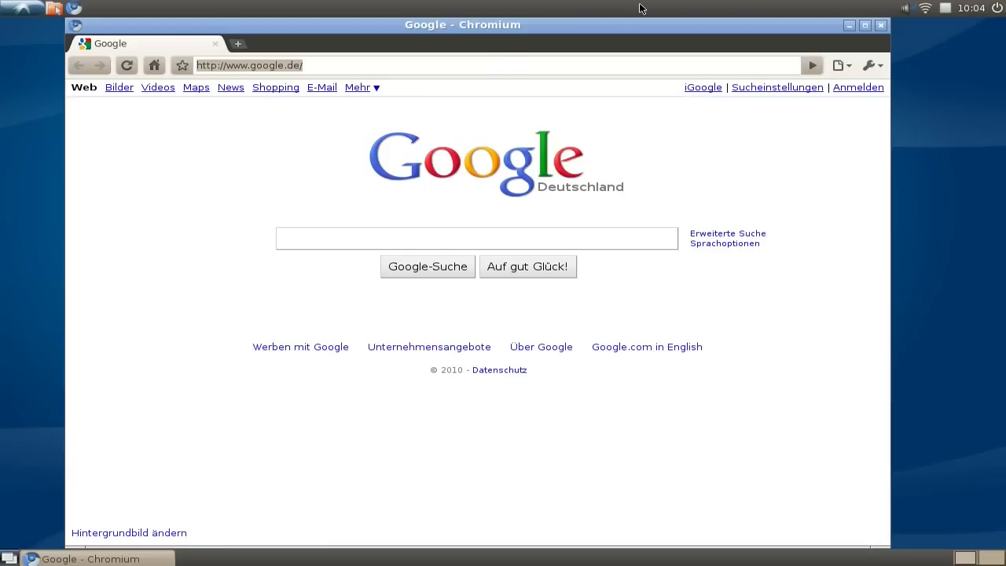
# - Go to box-look.org and search the site for 'ambiance'
pyautogui.click(370, 66)
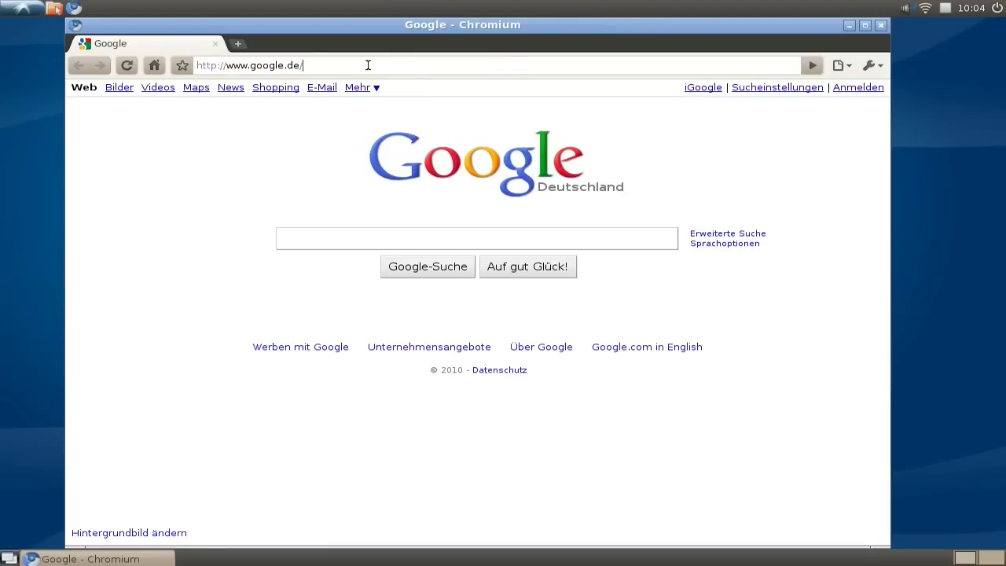
pyautogui.write('box-look.org/')
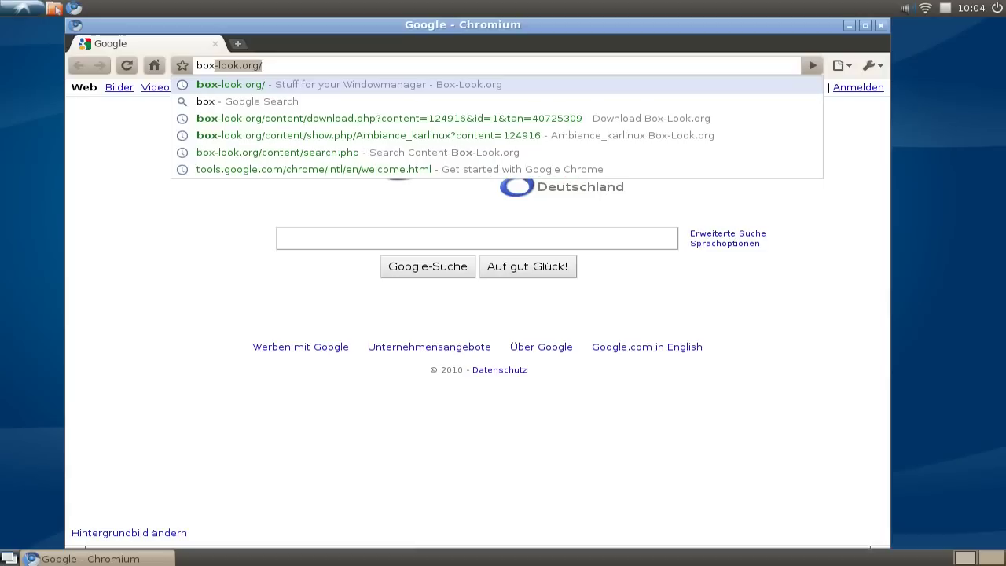
pyautogui.press('Return')
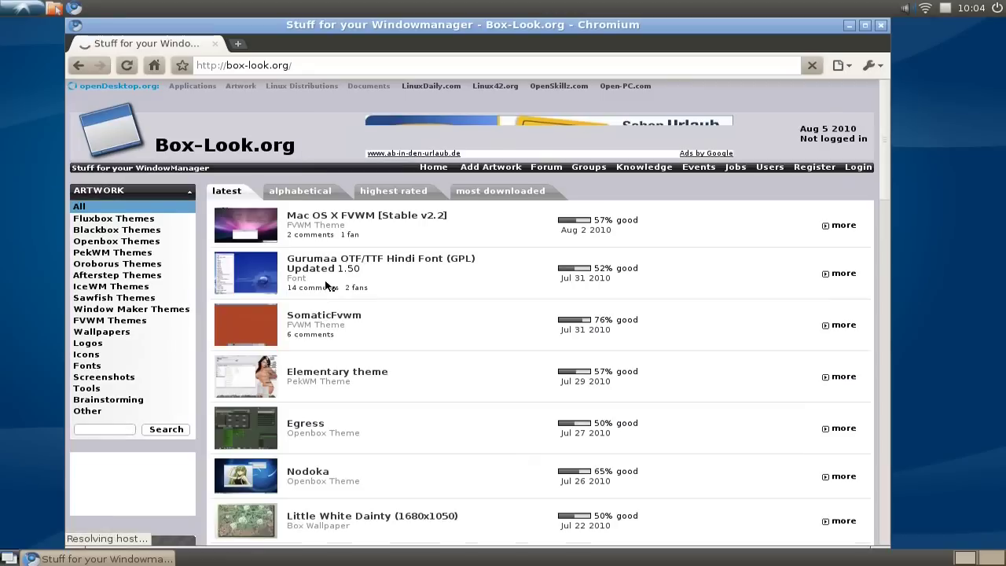
pyautogui.click(98, 430)
pyautogui.write('ambiance')
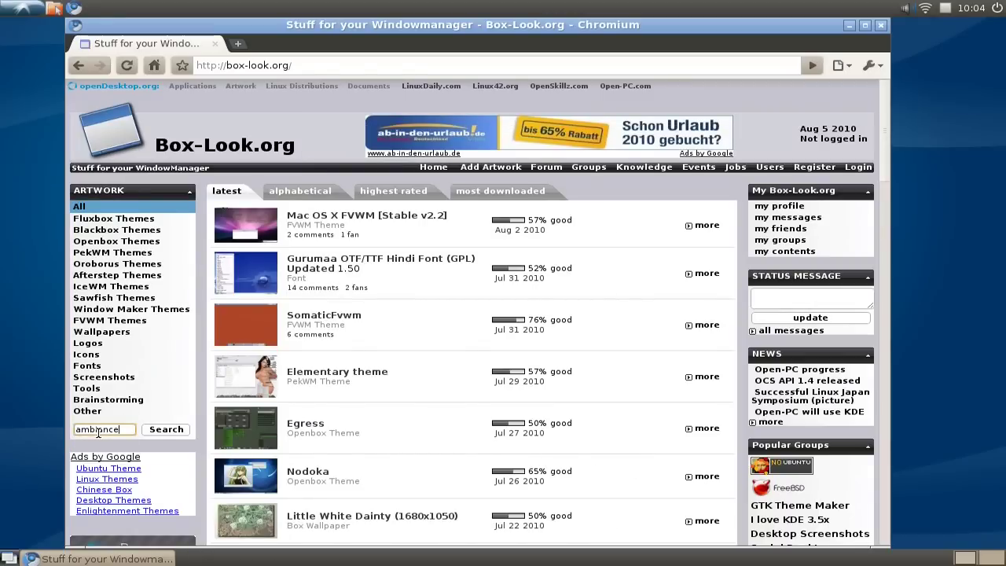
pyautogui.press('Return')
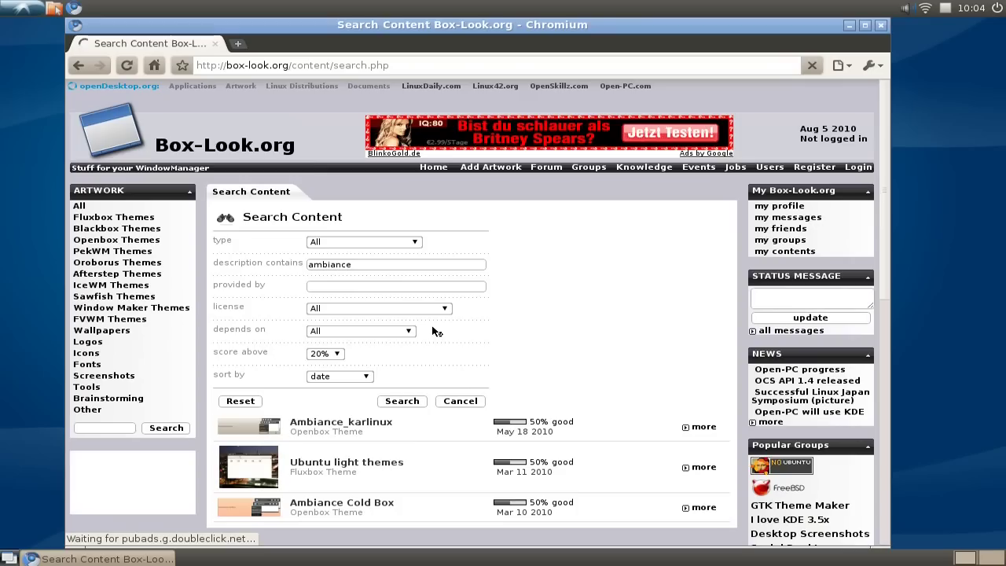
pyautogui.scroll(-1, 515, 389)
pyautogui.scroll(-3, 515, 389)
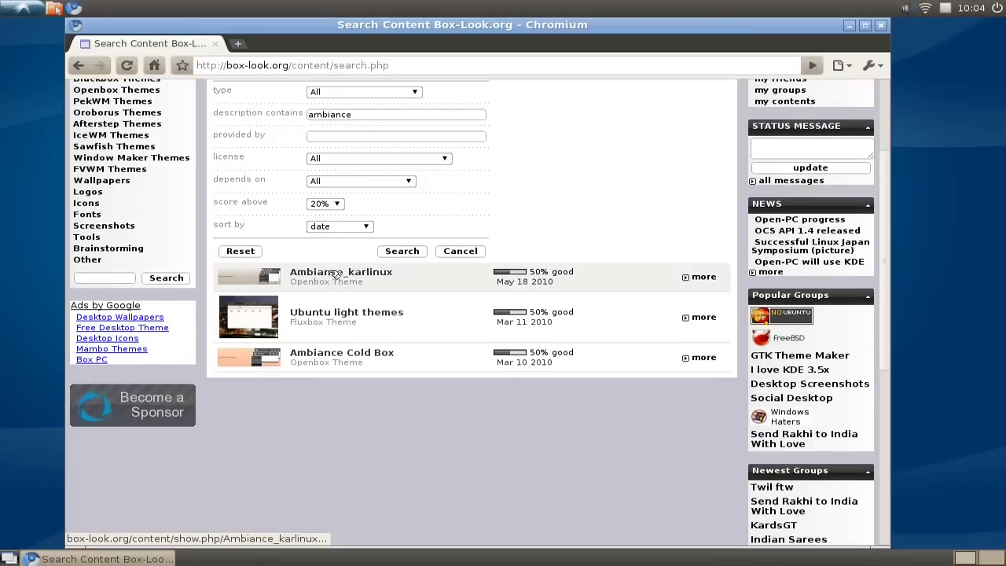
# - Open Ambiance_karlinux, start its download and follow the author's blog link to the .obt file
pyautogui.click(335, 269)
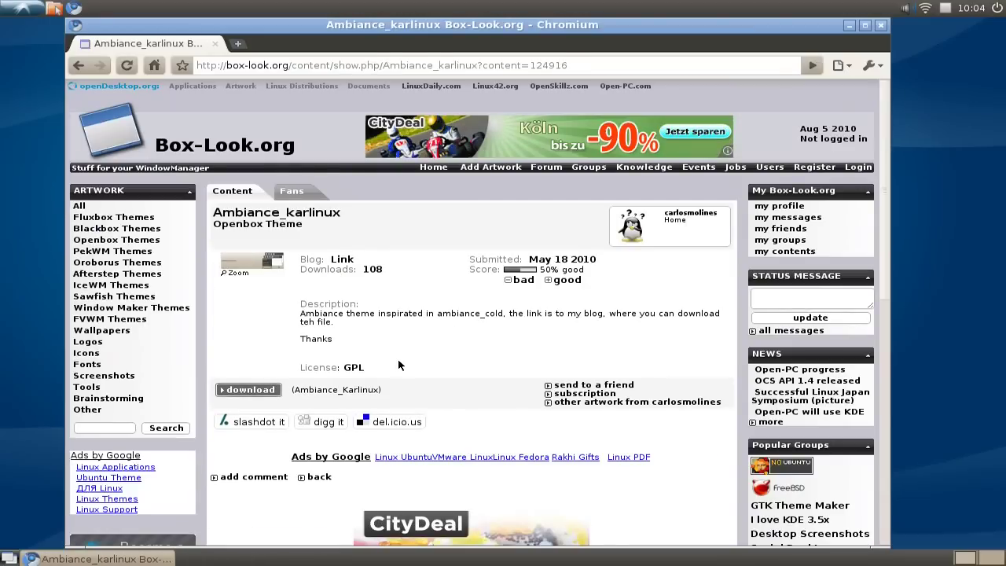
pyautogui.click(250, 390)
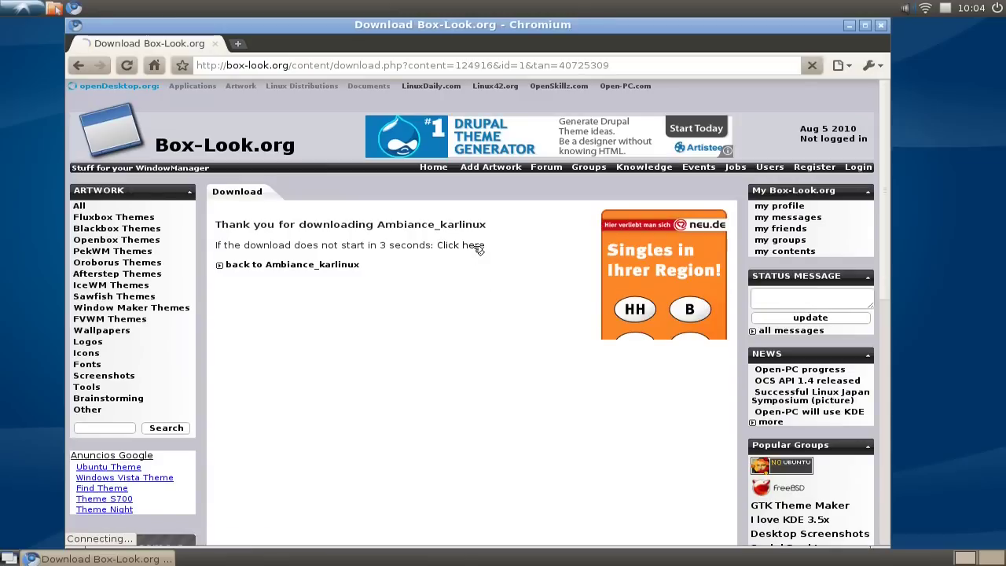
pyautogui.click(476, 246)
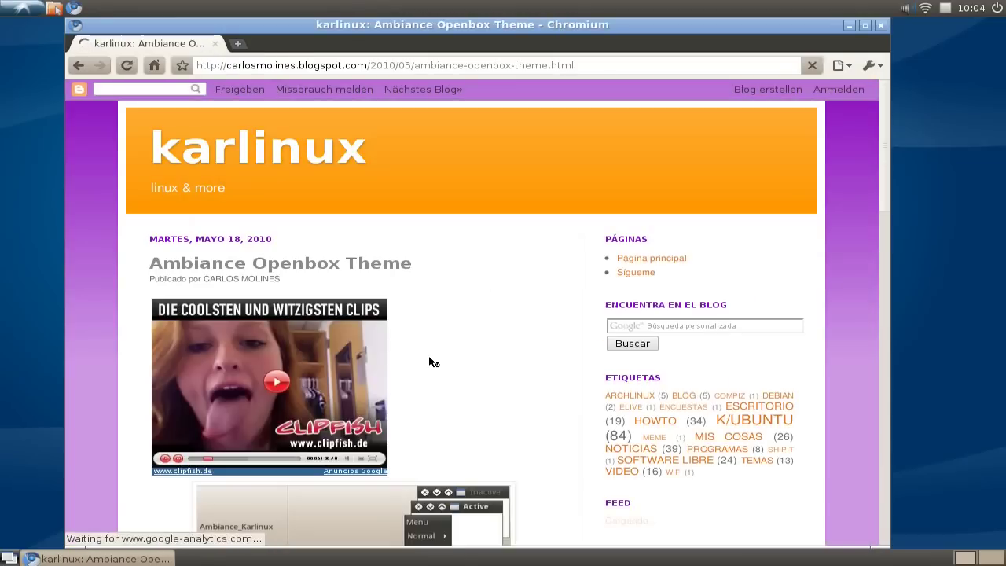
pyautogui.scroll(-7, 431, 362)
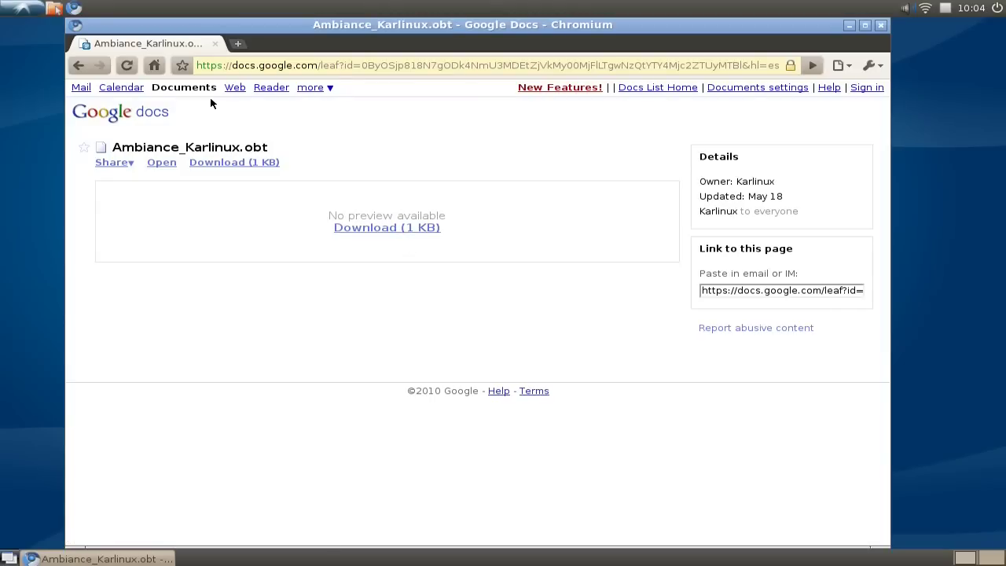
# - Close Chromium and install Ambiance_Karlinux.obt from Downloads, confirming the installed message
pyautogui.click(882, 26)
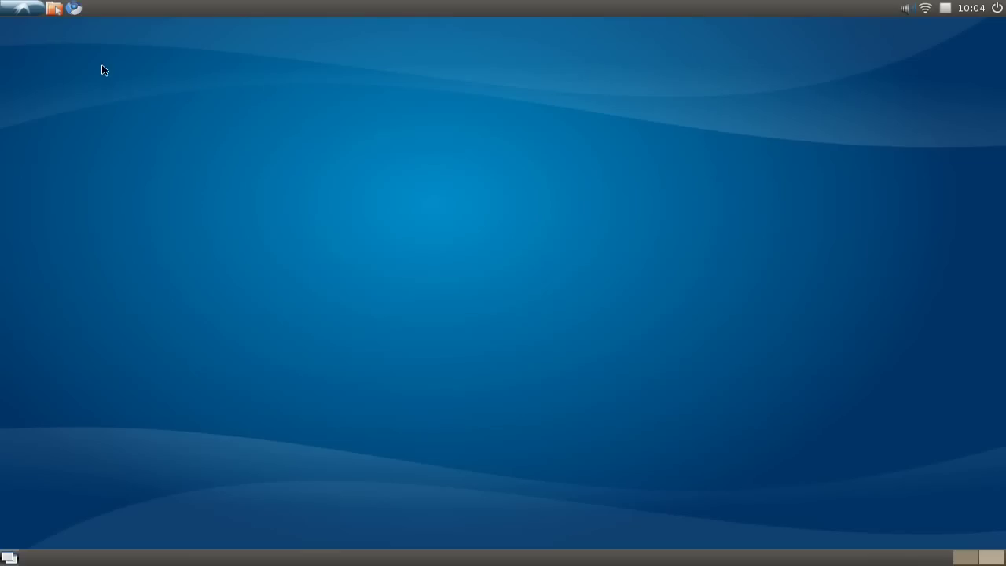
pyautogui.click(53, 8)
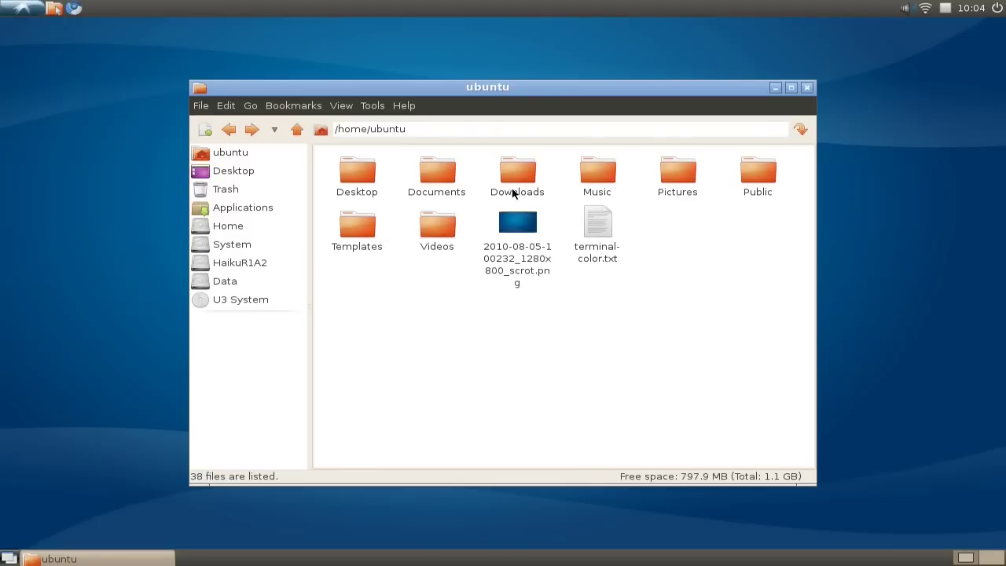
pyautogui.doubleClick(512, 195)
pyautogui.doubleClick(432, 206)
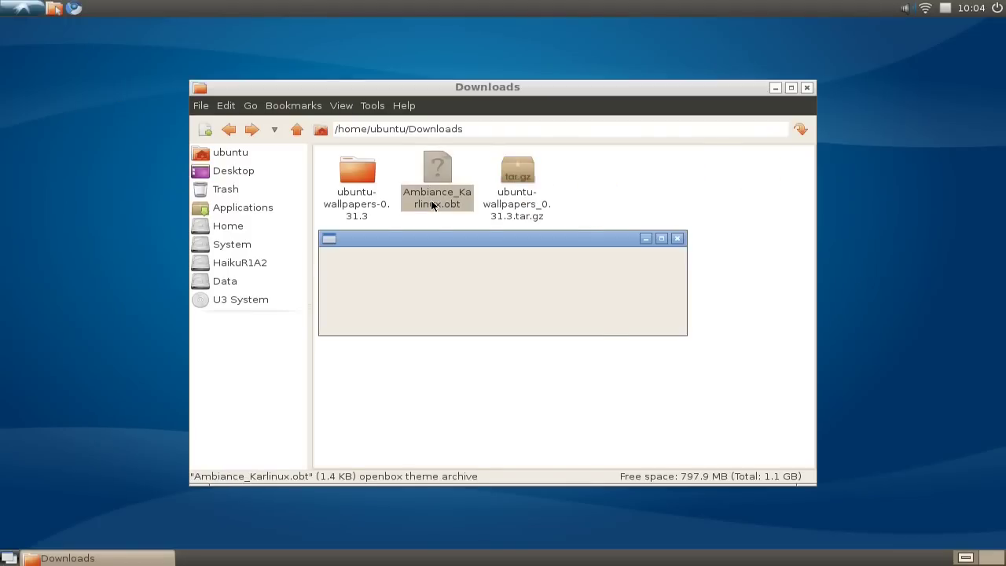
pyautogui.moveTo(573, 38); pyautogui.dragTo(356, 208)
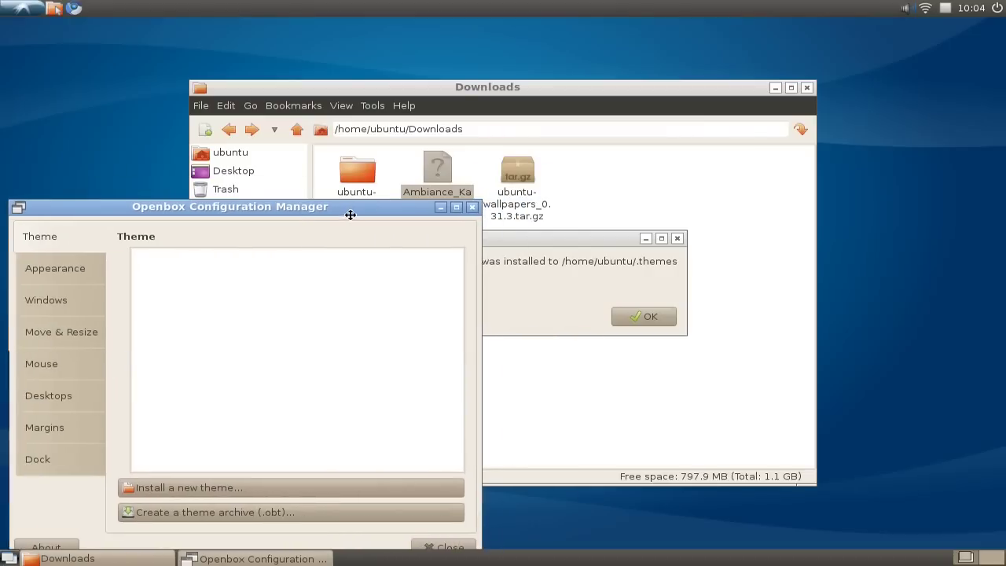
pyautogui.click(656, 299)
pyautogui.click(650, 315)
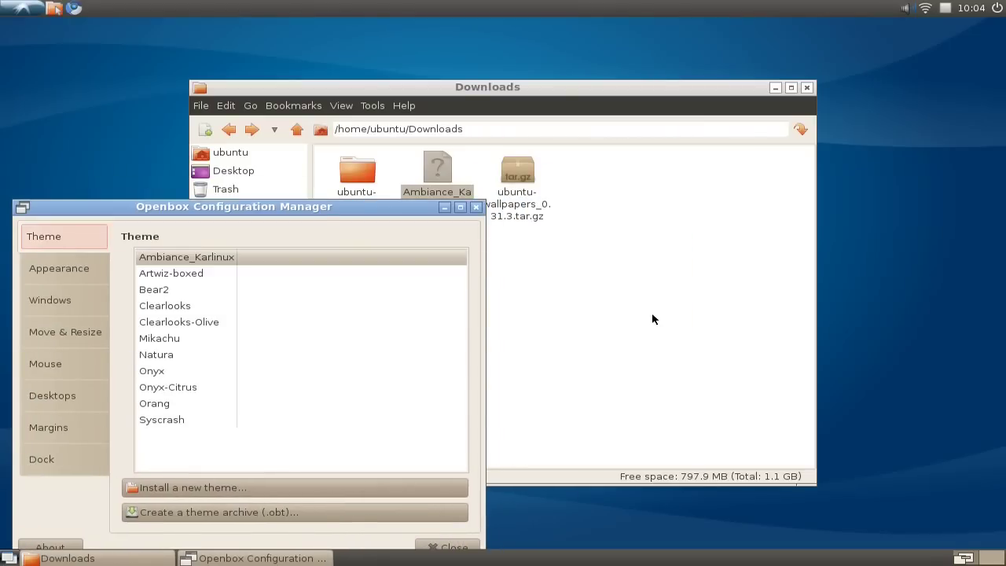
pyautogui.moveTo(299, 209); pyautogui.dragTo(501, 211)
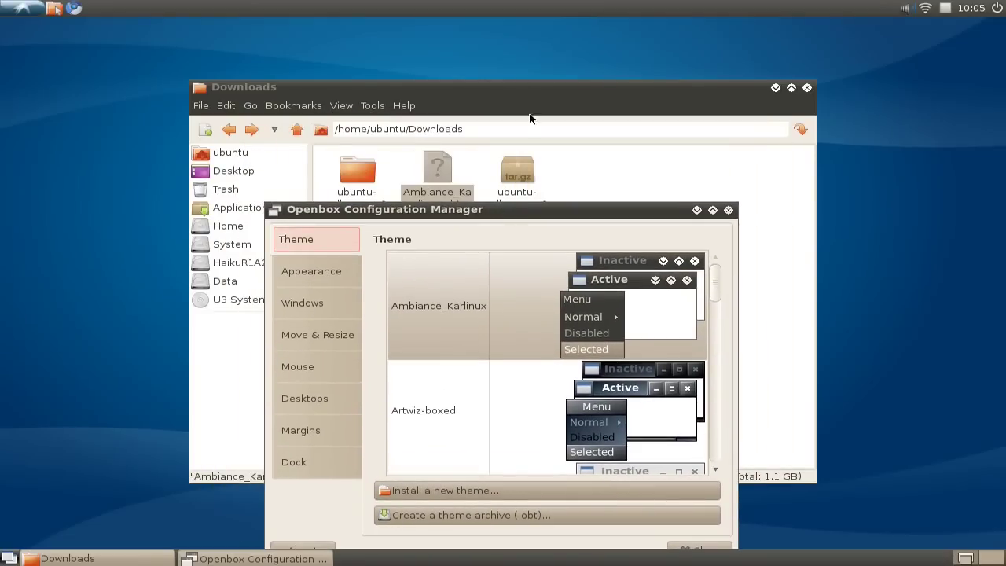
# - Open a browser window to preview the new window theme, then close it
pyautogui.click(74, 7)
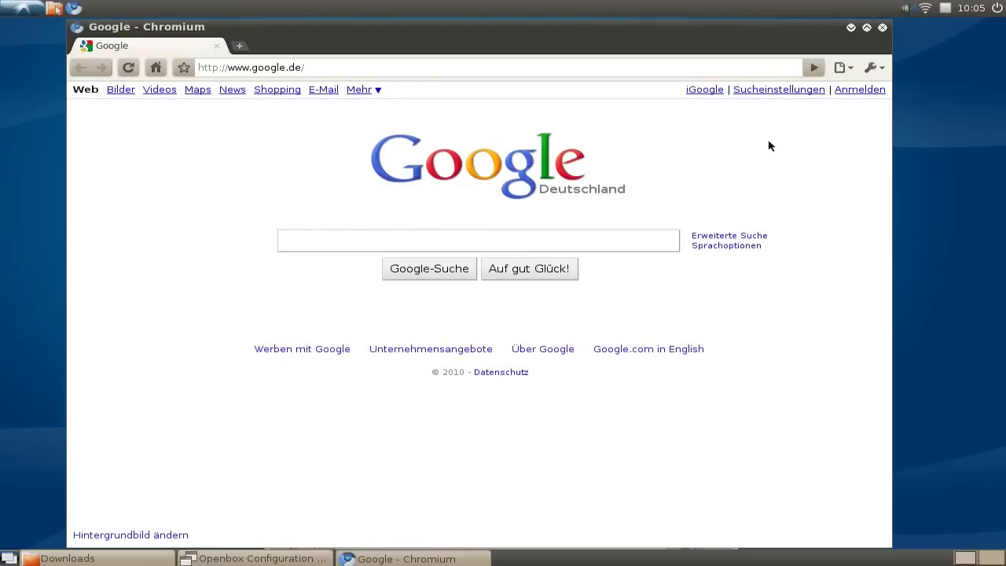
pyautogui.click(883, 27)
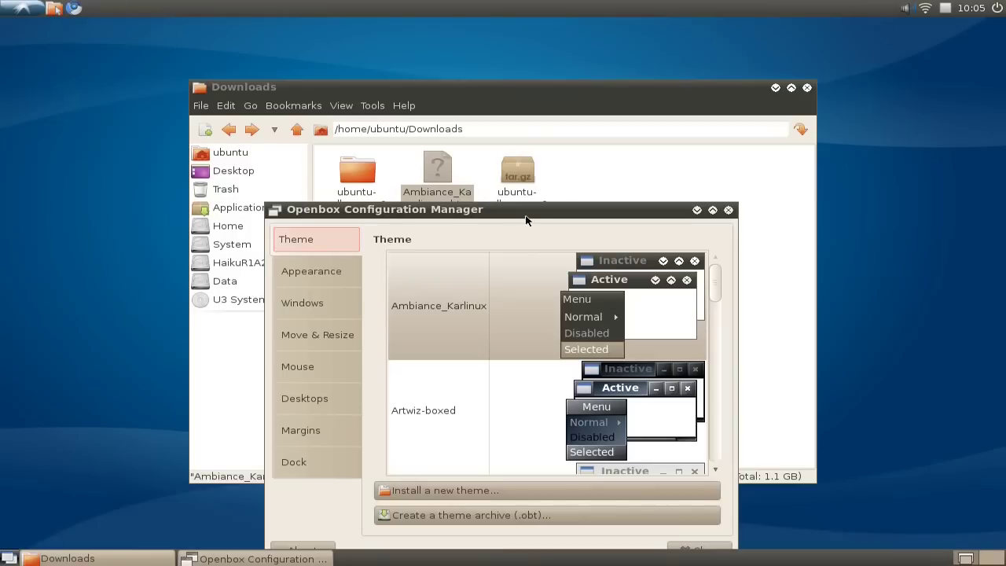
pyautogui.moveTo(535, 217); pyautogui.dragTo(539, 141)
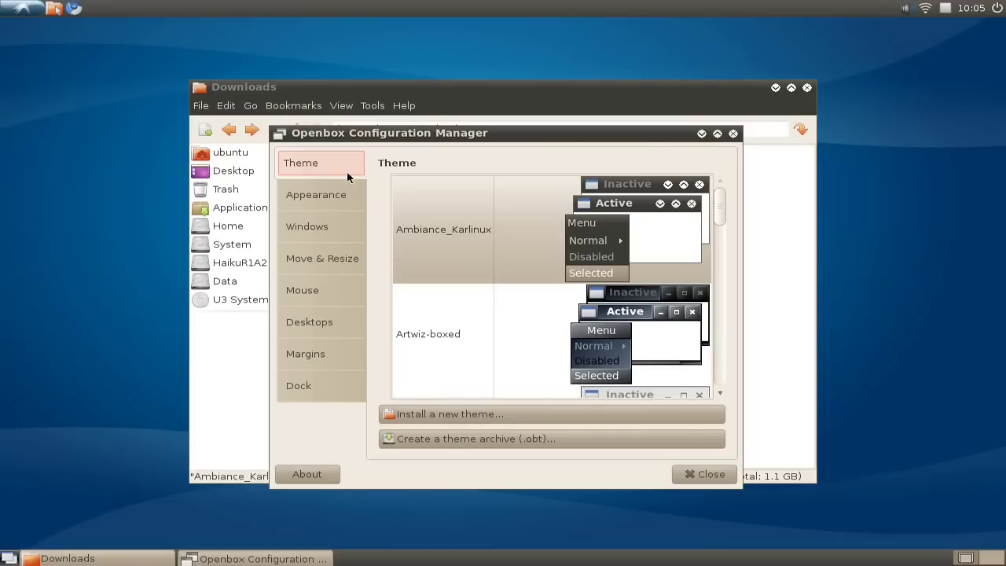
# - On the Appearance tab, change button order from NLIMC to CIML and close Openbox configuration
pyautogui.click(316, 200)
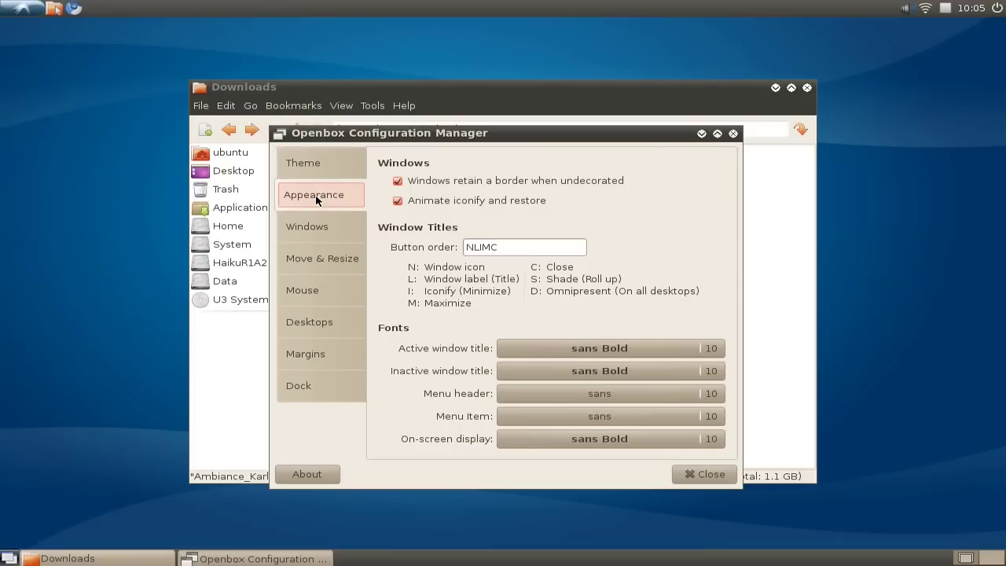
pyautogui.click(470, 247)
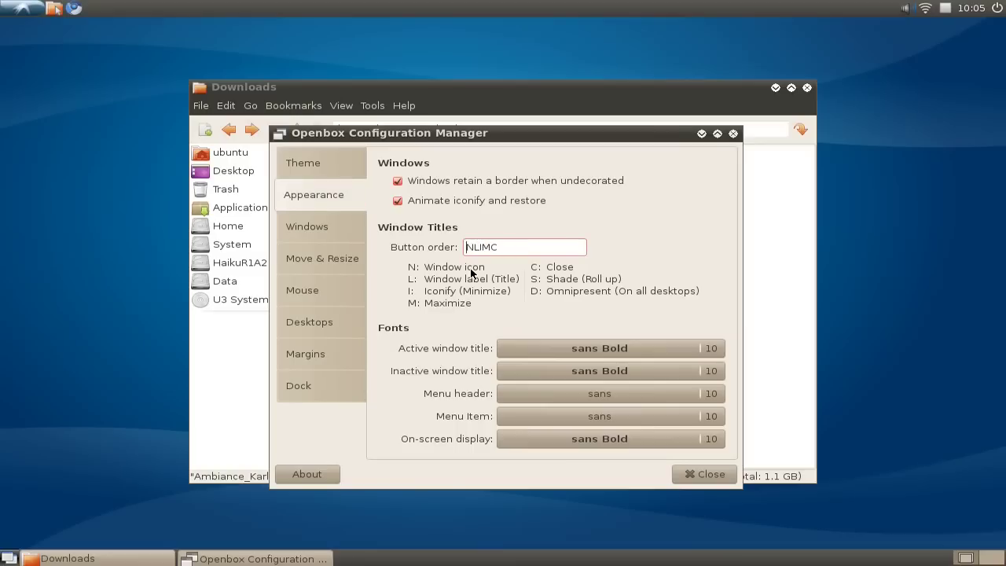
pyautogui.write('C')
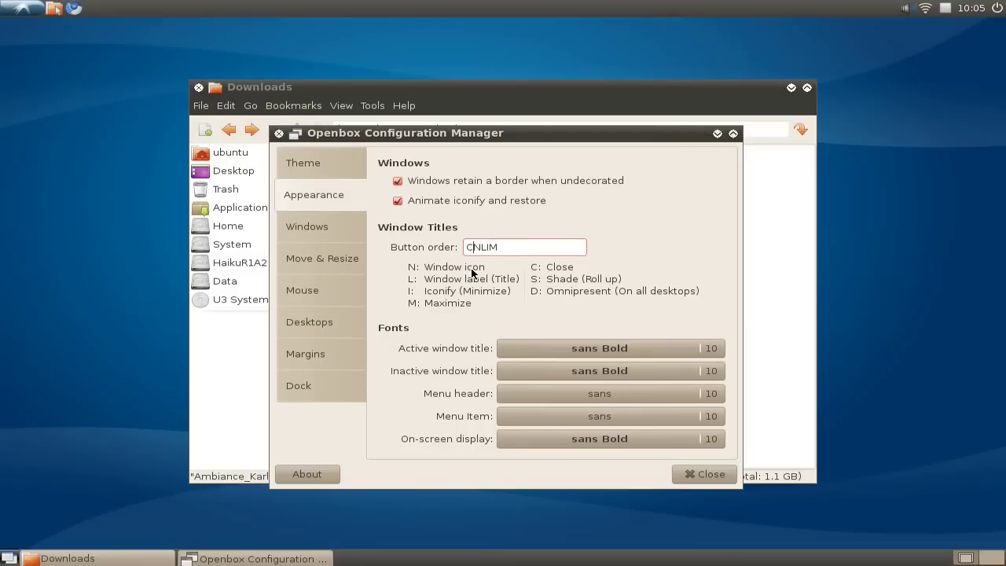
pyautogui.write('I')
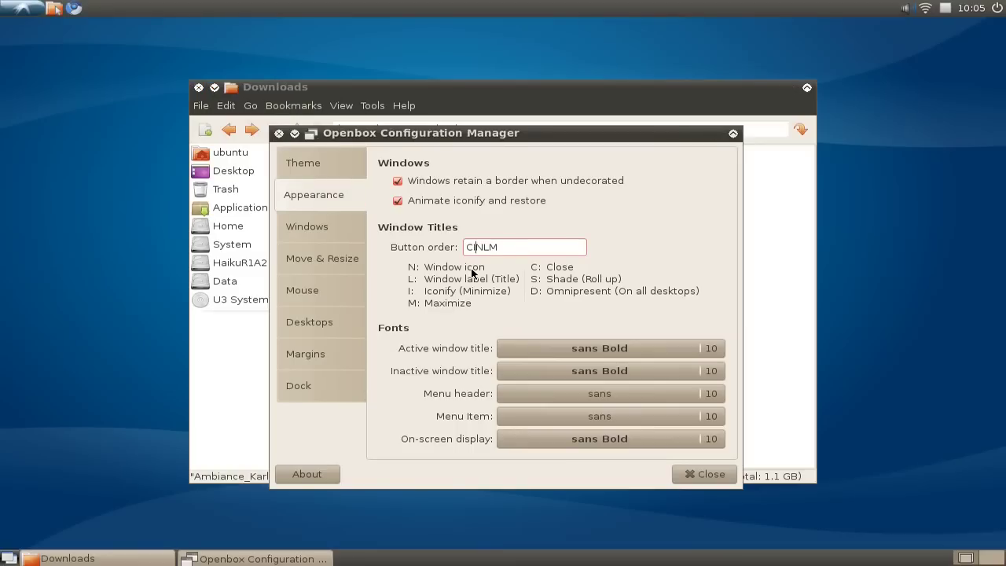
pyautogui.write('M')
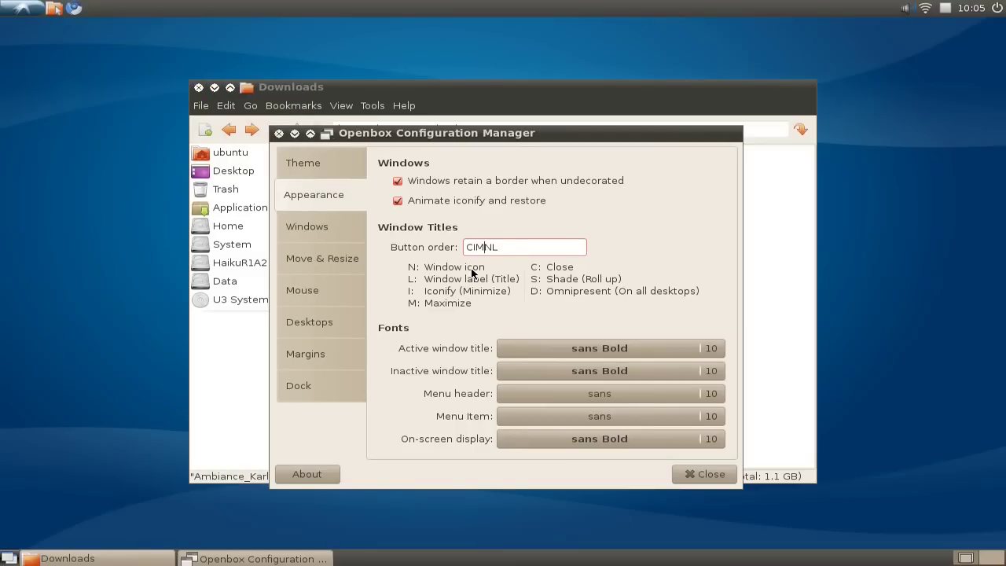
pyautogui.hotkey('shift', 'Right')
pyautogui.press('Delete')
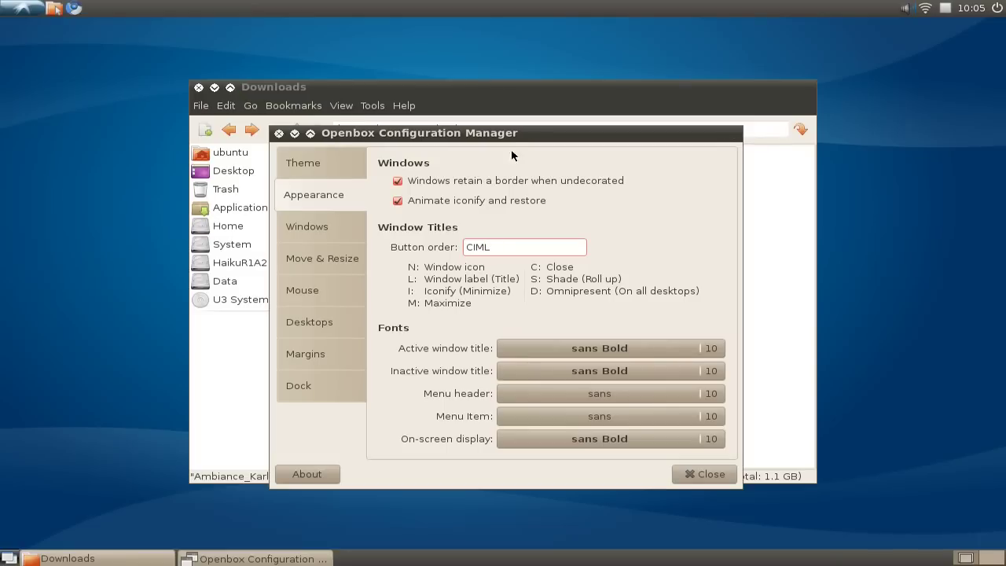
pyautogui.moveTo(511, 133); pyautogui.dragTo(498, 110)
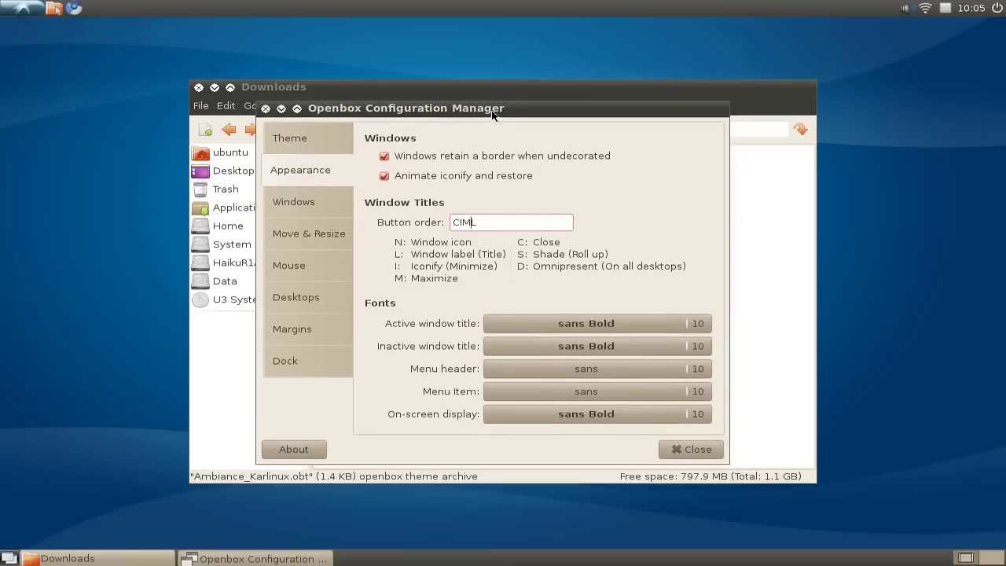
pyautogui.click(685, 459)
pyautogui.moveTo(473, 92); pyautogui.dragTo(449, 115)
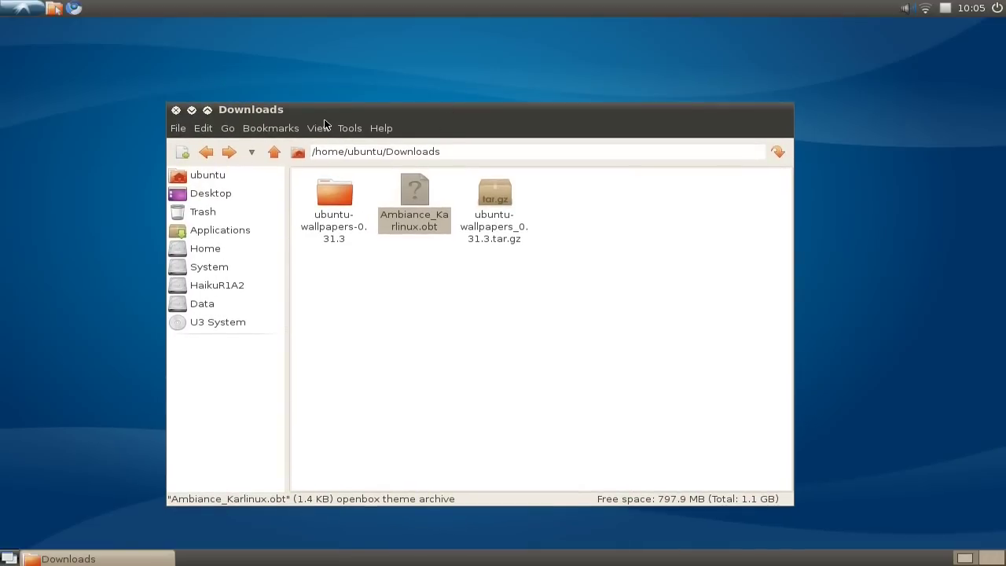
# - Minimize Downloads, then Google 'ubuntu wallpapers launchpad' in Chromium and open the Launchpad project
pyautogui.click(191, 110)
pyautogui.click(73, 8)
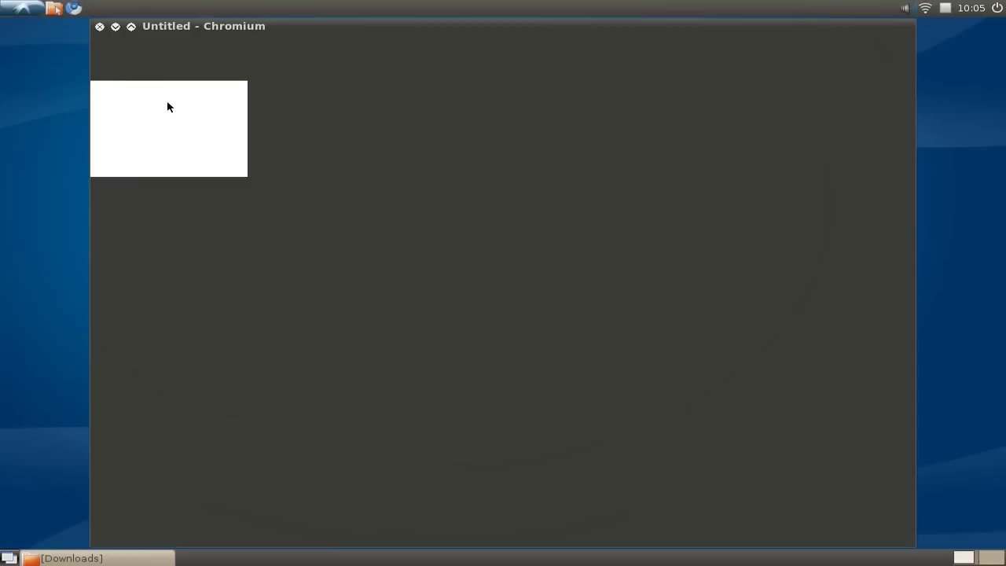
pyautogui.write('ubu')
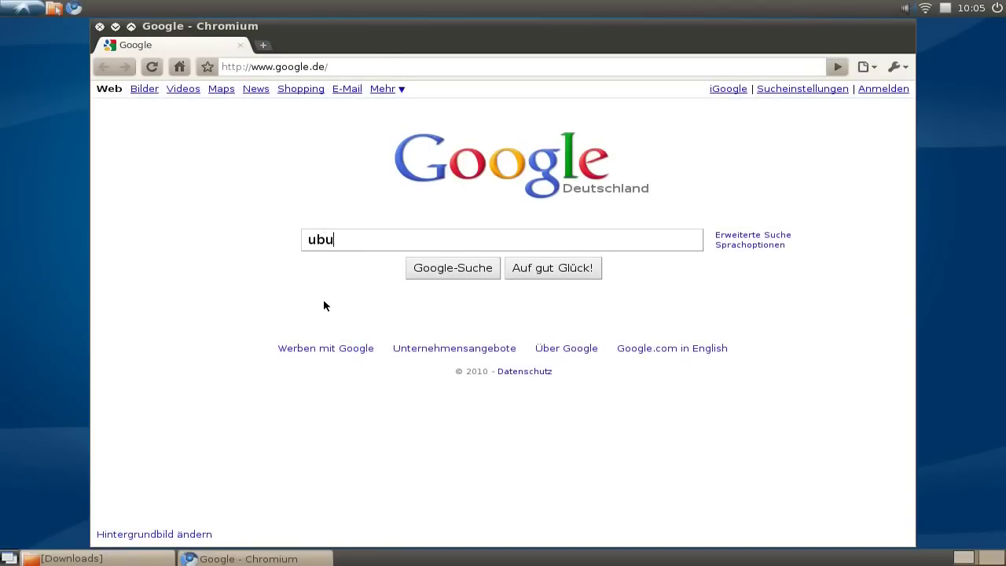
pyautogui.write('ntu wallpaper')
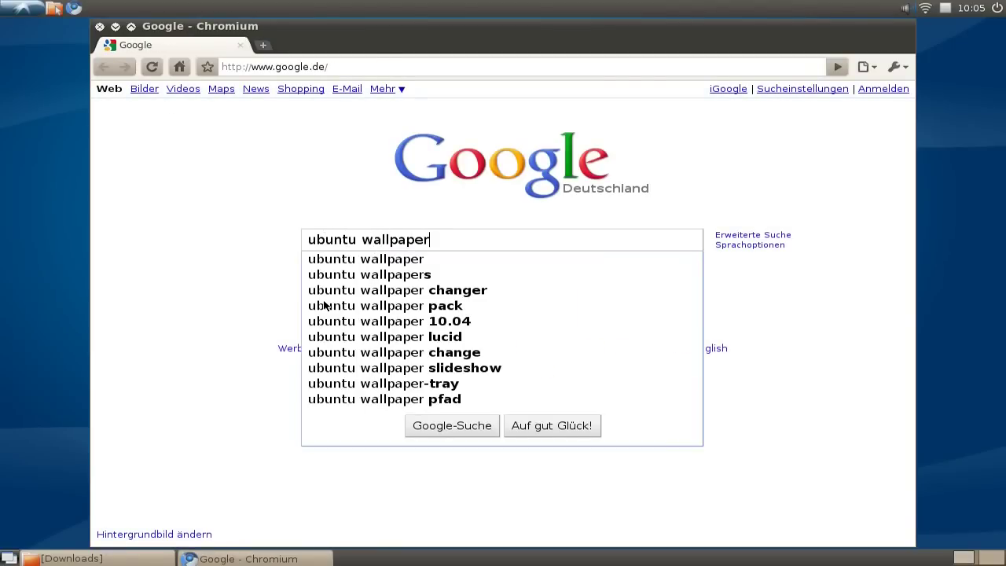
pyautogui.write('s launchpad')
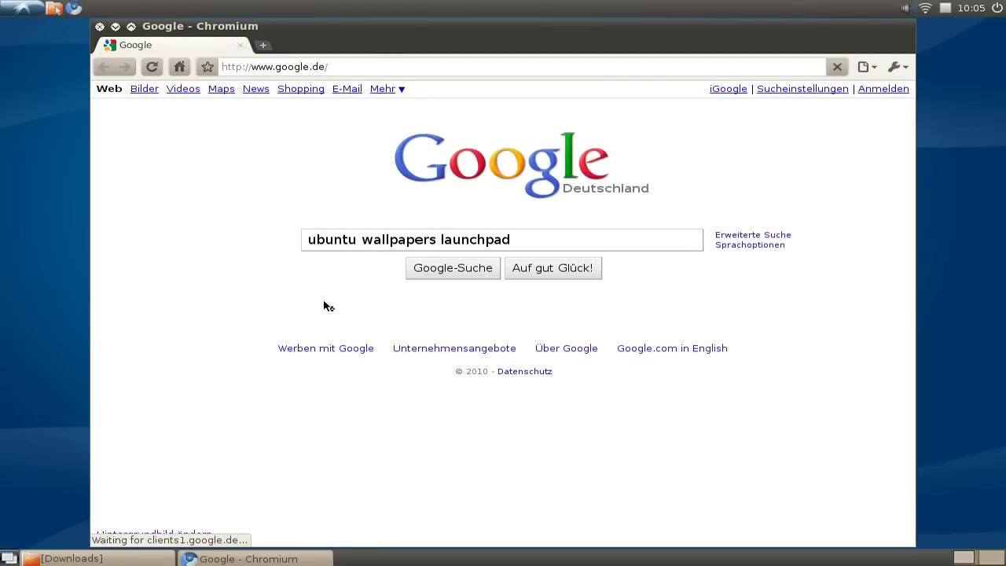
pyautogui.press('Return')
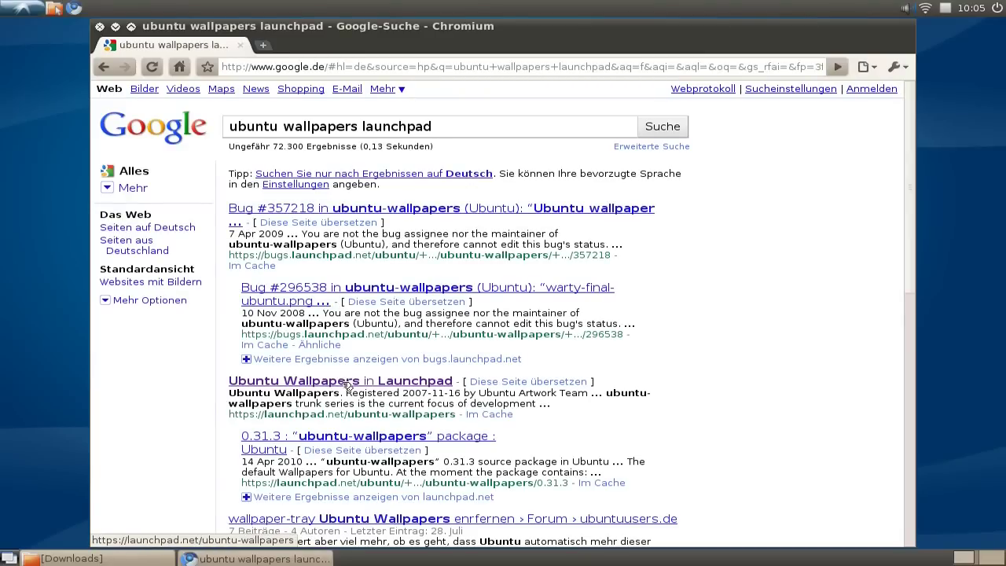
pyautogui.click(294, 384)
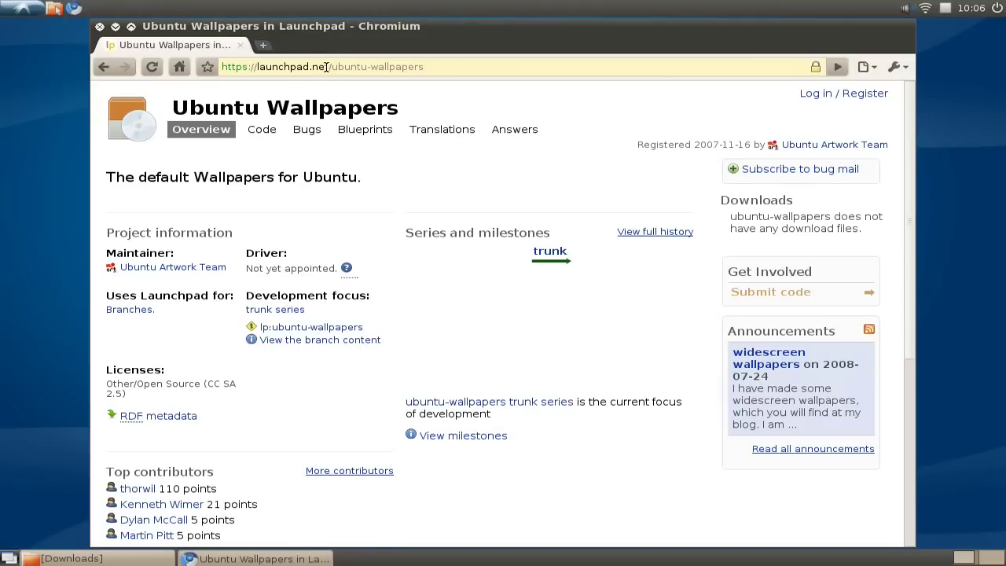
# - Open the Lucid ubuntu-wallpapers source package, note the 3.9 MiB tarball, and return to Downloads
pyautogui.scroll(-5, 307, 311)
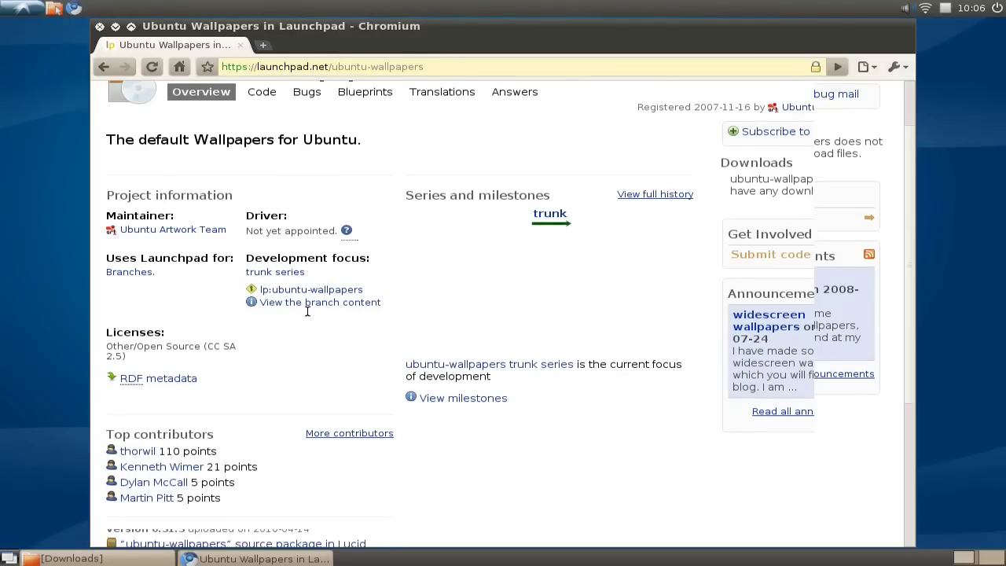
pyautogui.scroll(-1, 308, 311)
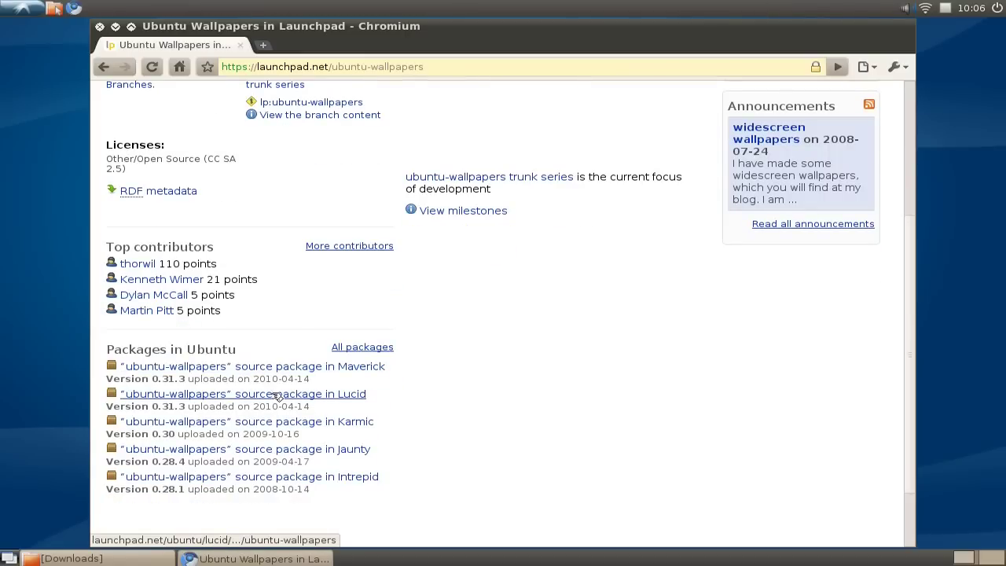
pyautogui.click(331, 396)
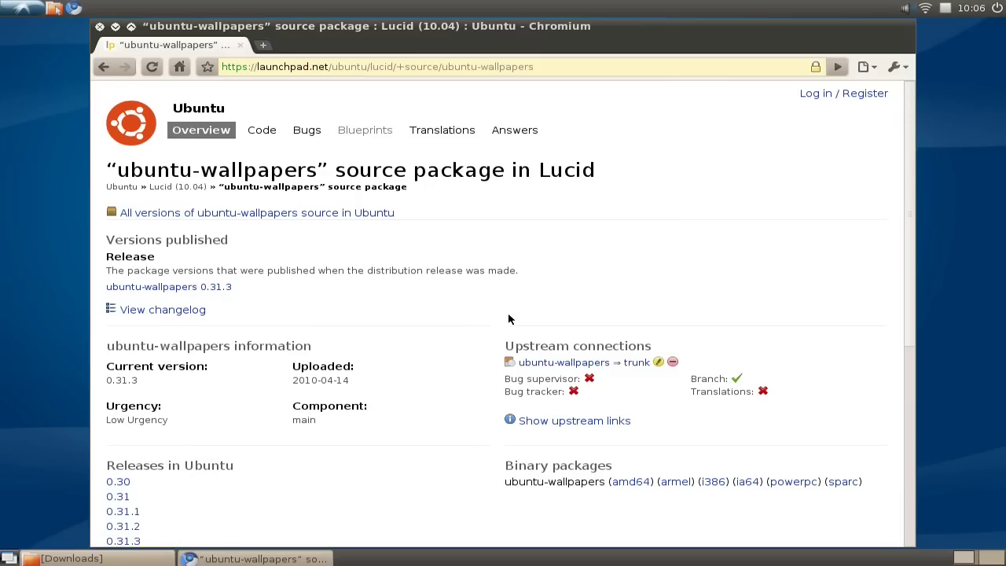
pyautogui.scroll(-5, 508, 319)
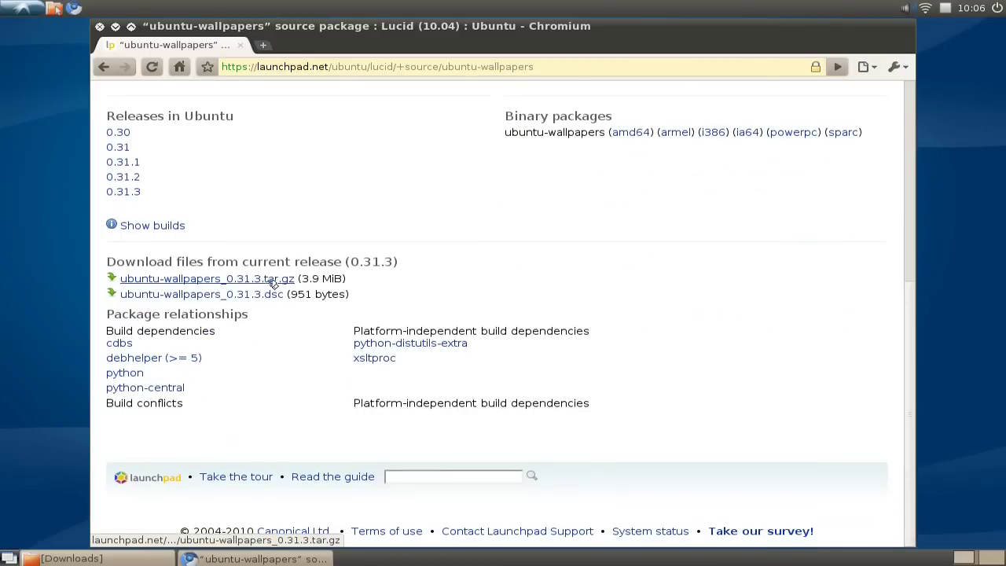
pyautogui.moveTo(304, 278); pyautogui.dragTo(347, 280)
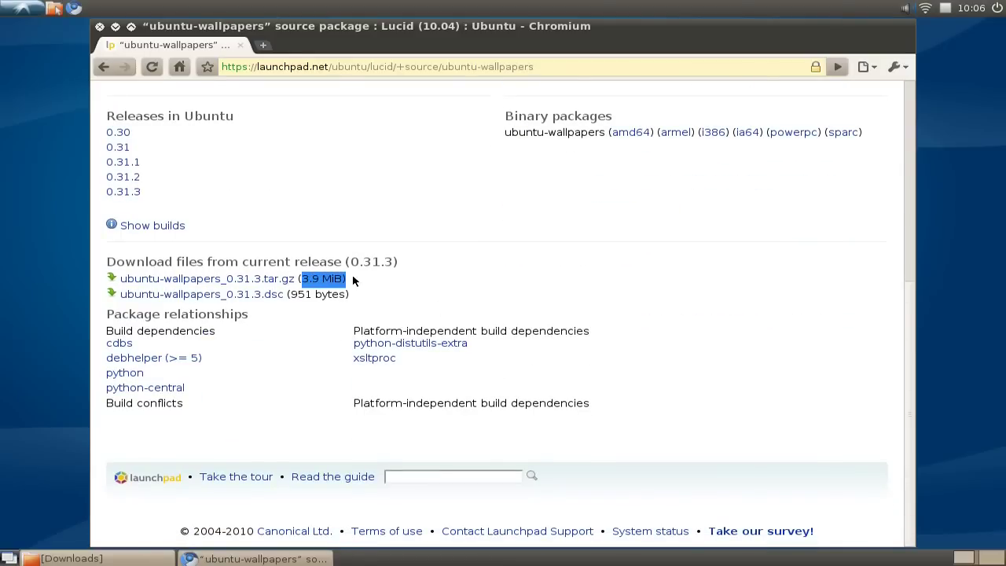
pyautogui.click(99, 26)
pyautogui.click(71, 558)
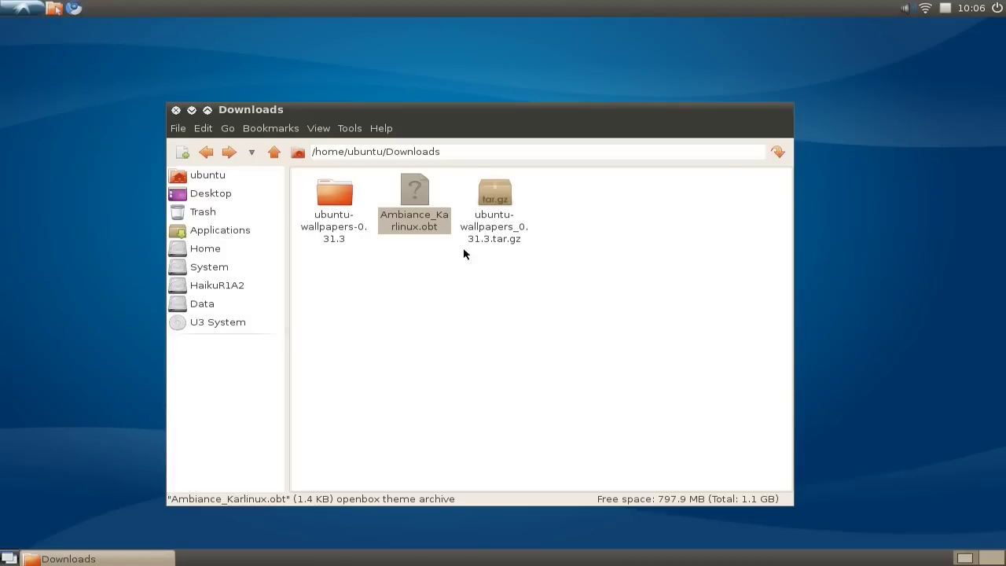
# - Preview warty-final-ubuntu.png in ubuntu-wallpapers-0.31.3, then close the viewer and file manager
pyautogui.doubleClick(340, 230)
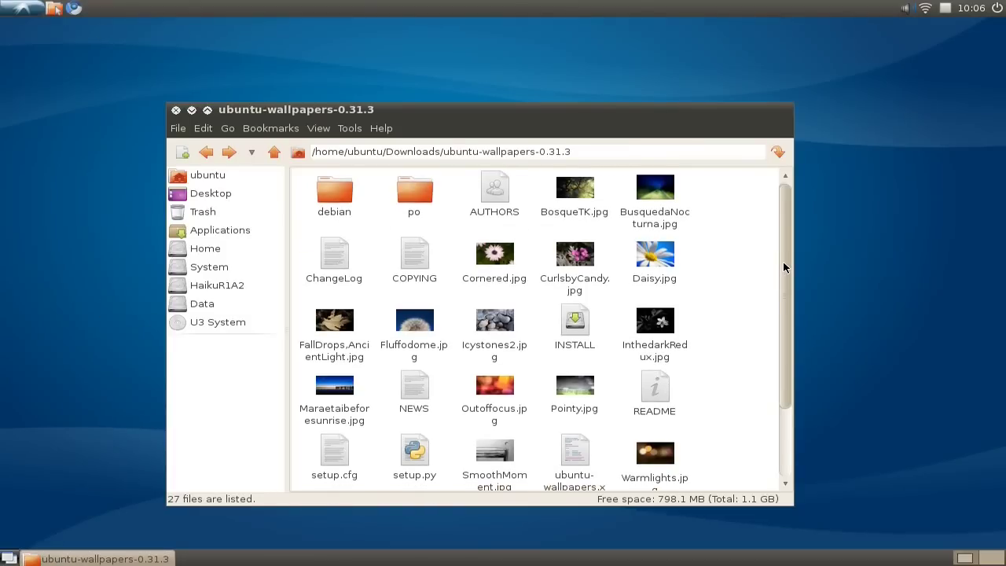
pyautogui.moveTo(784, 268); pyautogui.dragTo(781, 333)
pyautogui.click(339, 445)
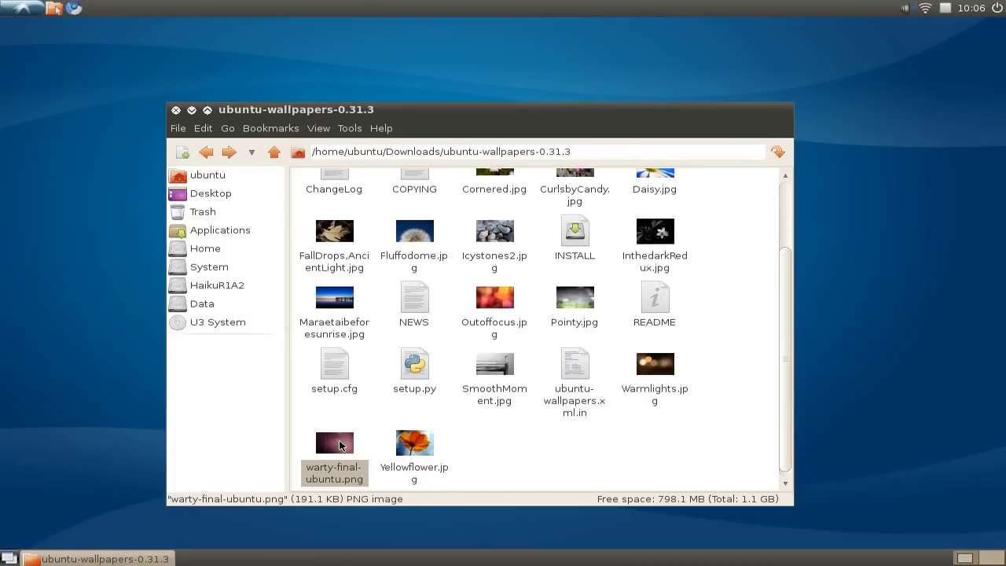
pyautogui.doubleClick(339, 439)
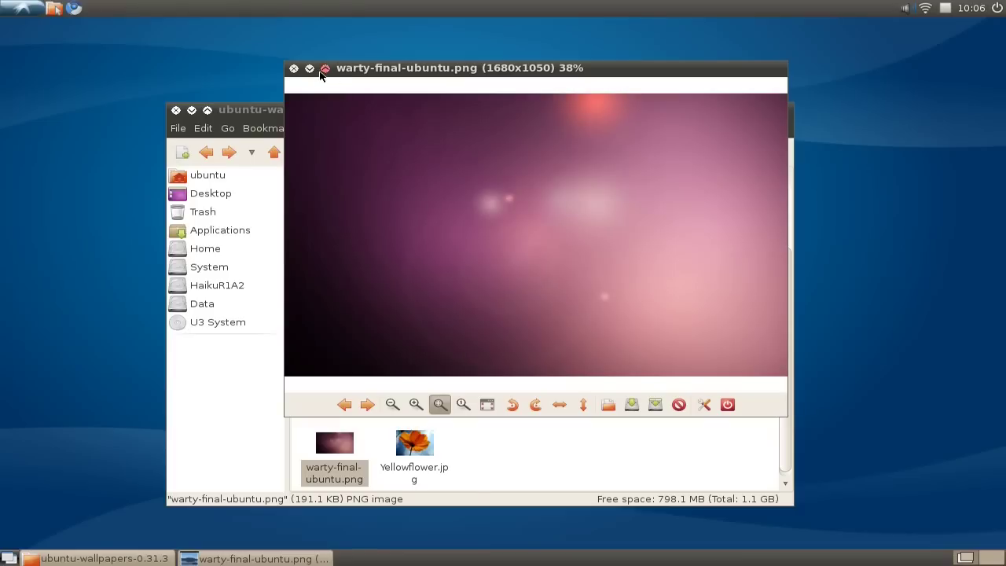
pyautogui.click(293, 69)
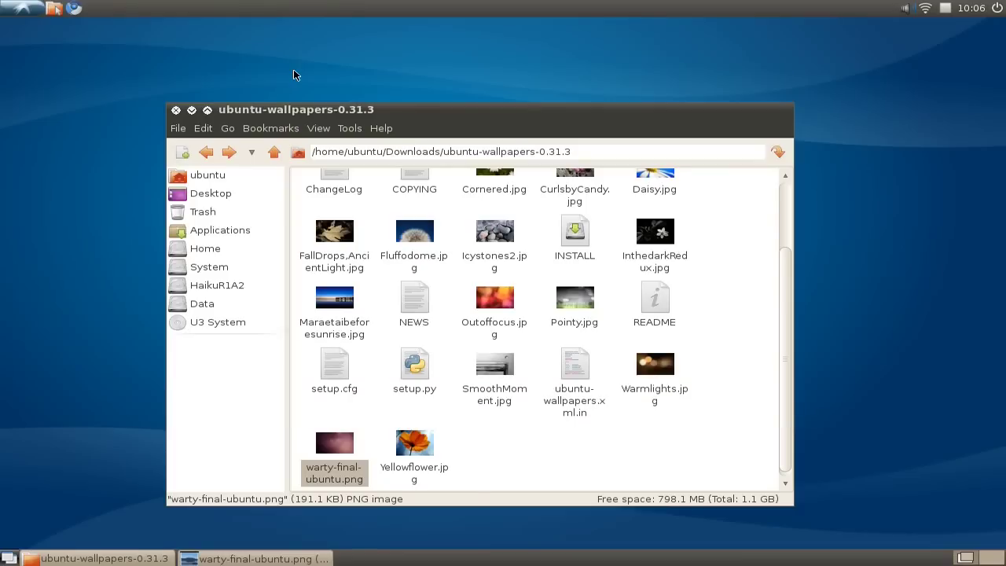
pyautogui.click(176, 109)
# - In Desktop Preferences, set Downloads/ubuntu-wallpapers-0.31.3/warty-final-ubuntu.png as the wallpaper
pyautogui.rightClick(223, 149)
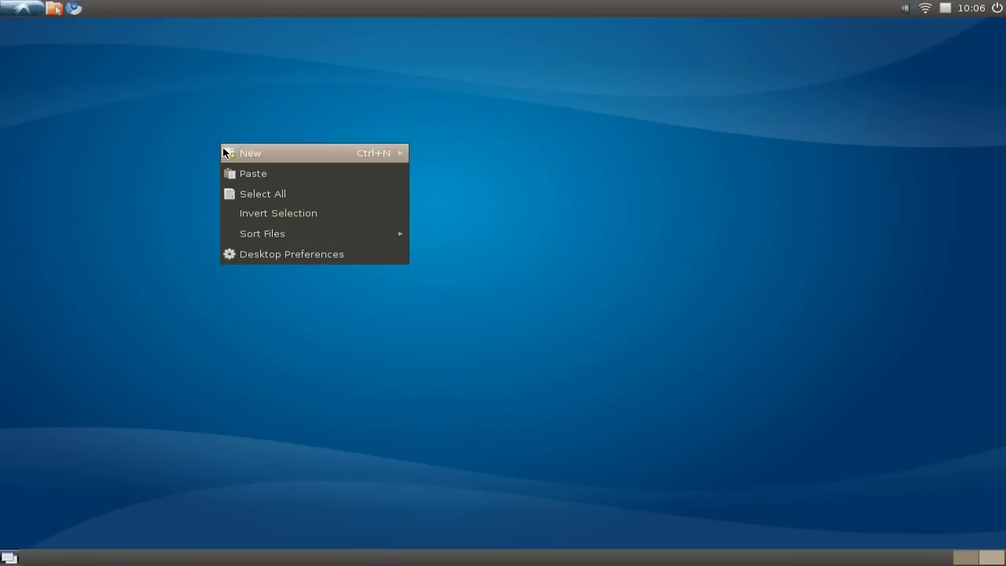
pyautogui.click(274, 258)
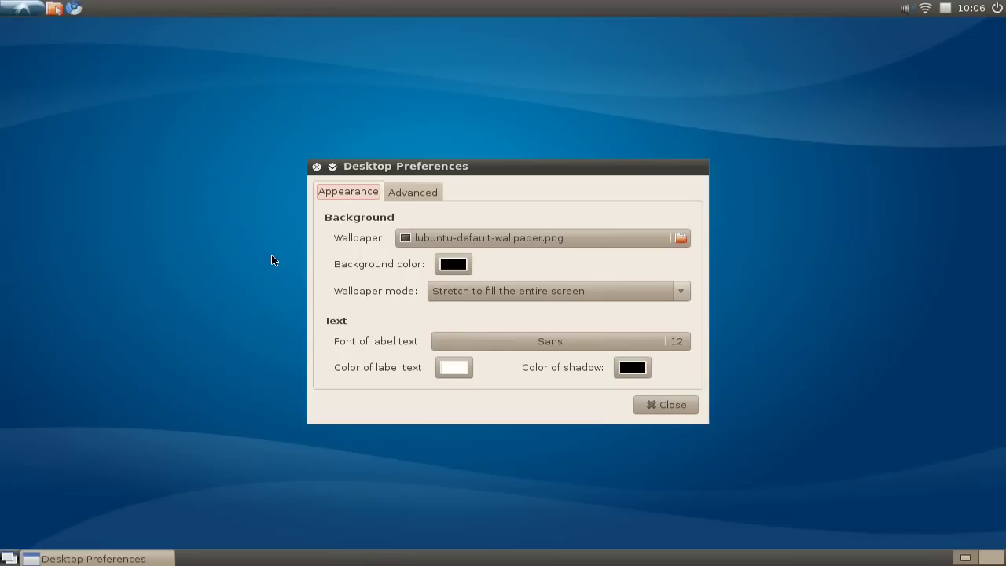
pyautogui.click(444, 238)
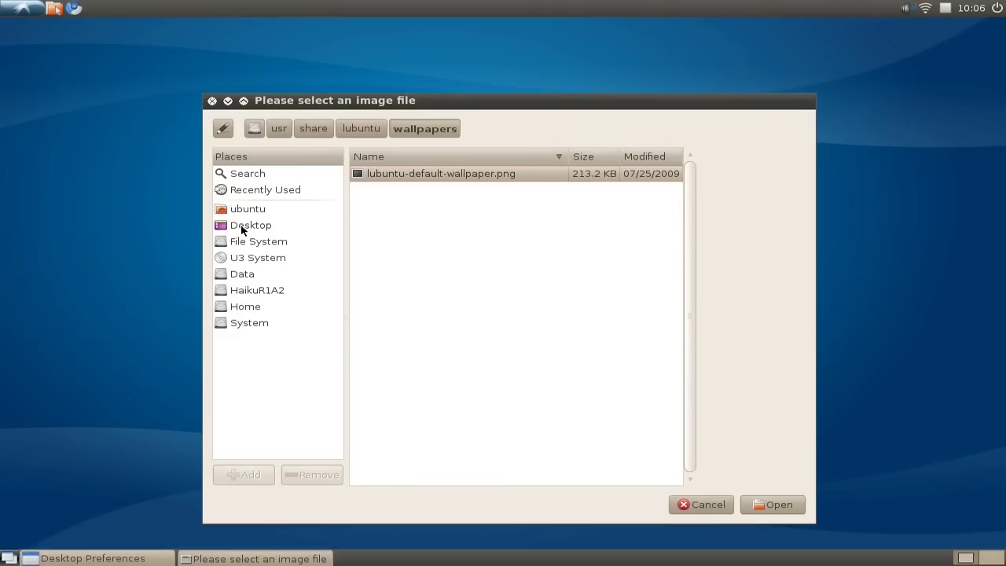
pyautogui.click(249, 210)
pyautogui.click(398, 207)
pyautogui.doubleClick(397, 208)
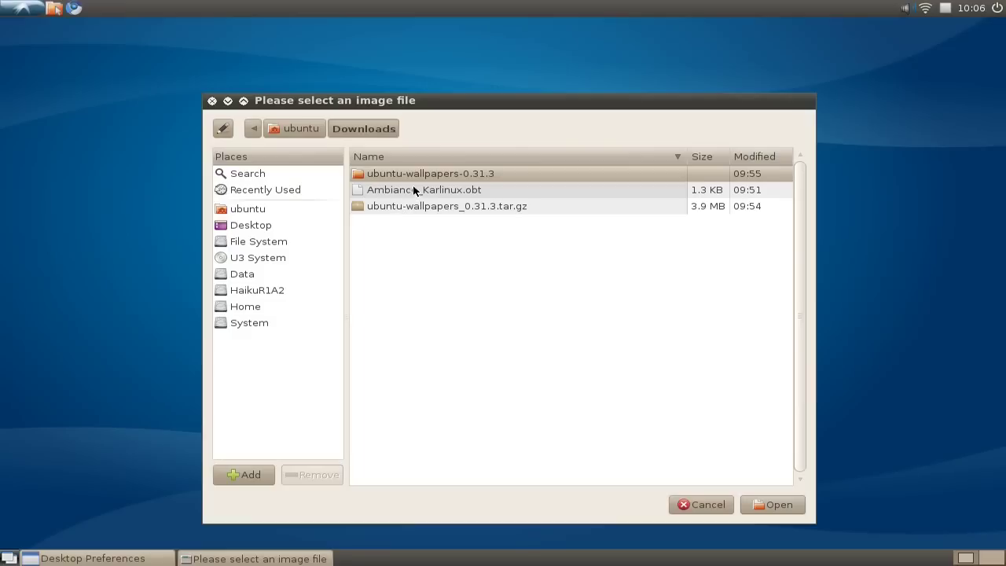
pyautogui.doubleClick(417, 174)
pyautogui.scroll(-3, 803, 246)
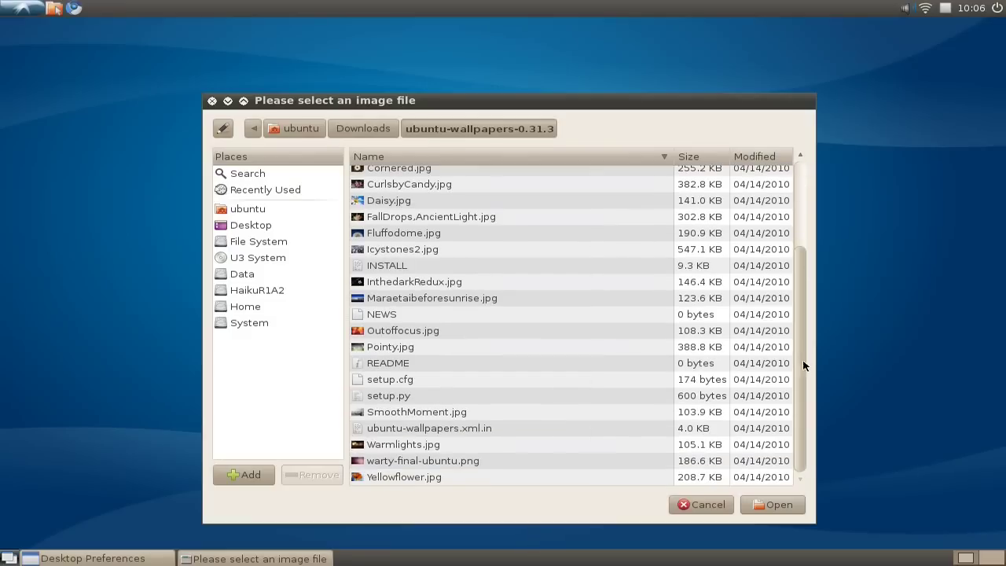
pyautogui.click(465, 461)
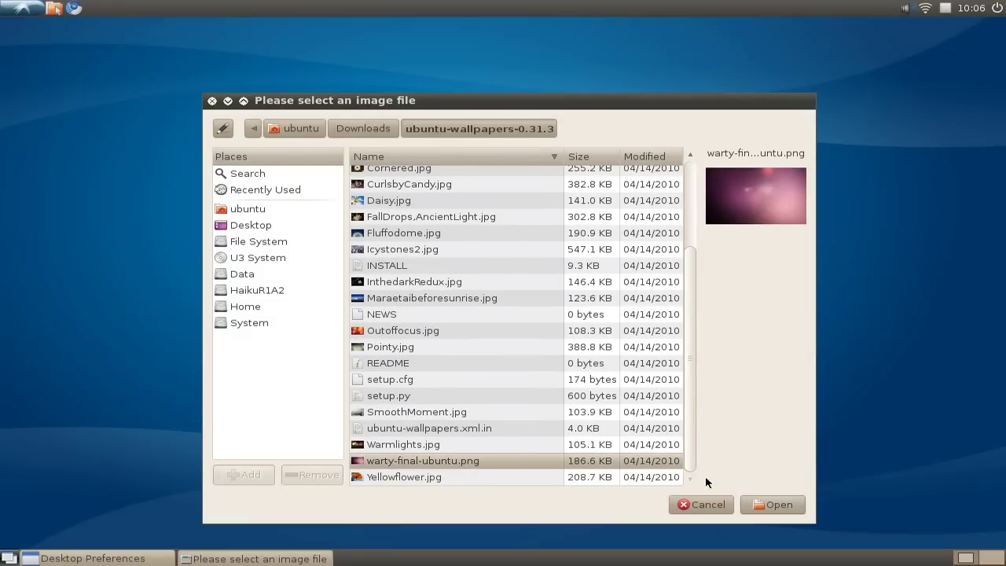
pyautogui.click(767, 507)
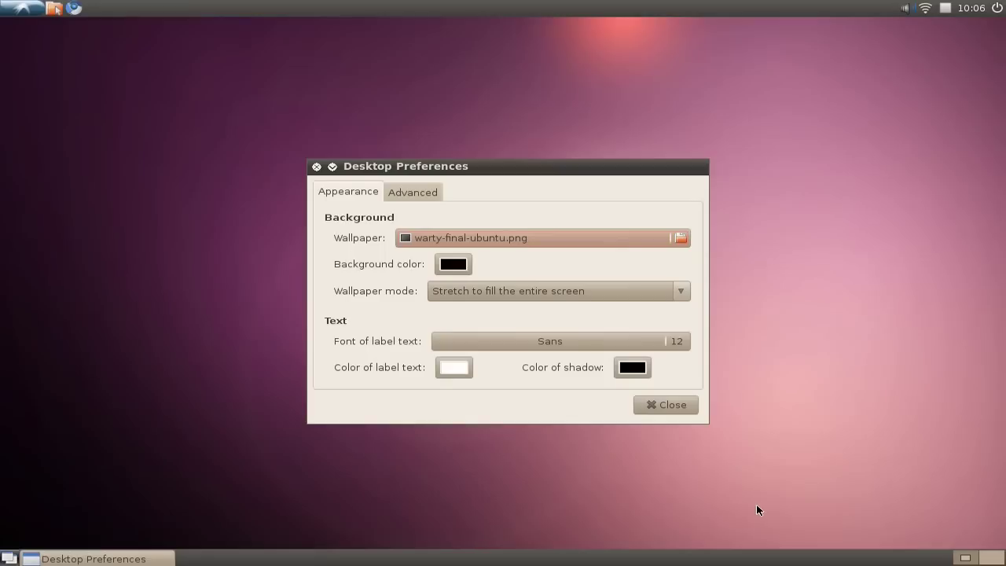
pyautogui.click(652, 405)
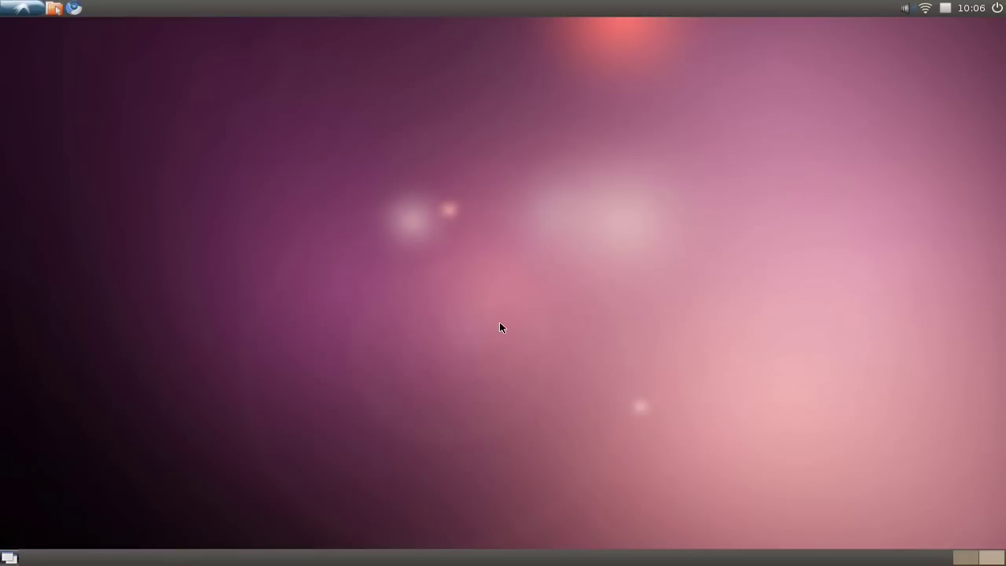
# - In the Menu applet settings, choose button.png from Dokumente/Themes as the menu icon
pyautogui.rightClick(23, 16)
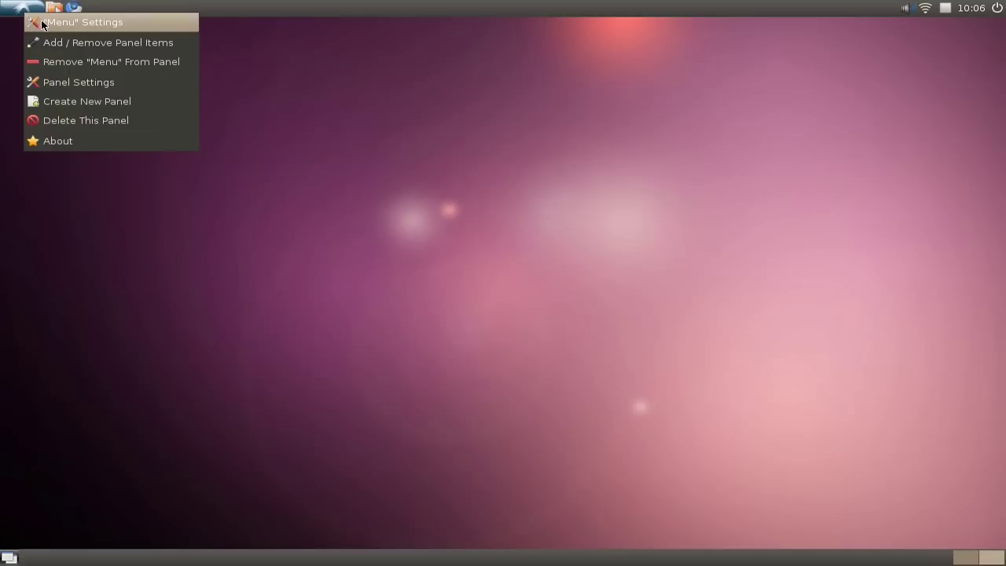
pyautogui.click(76, 23)
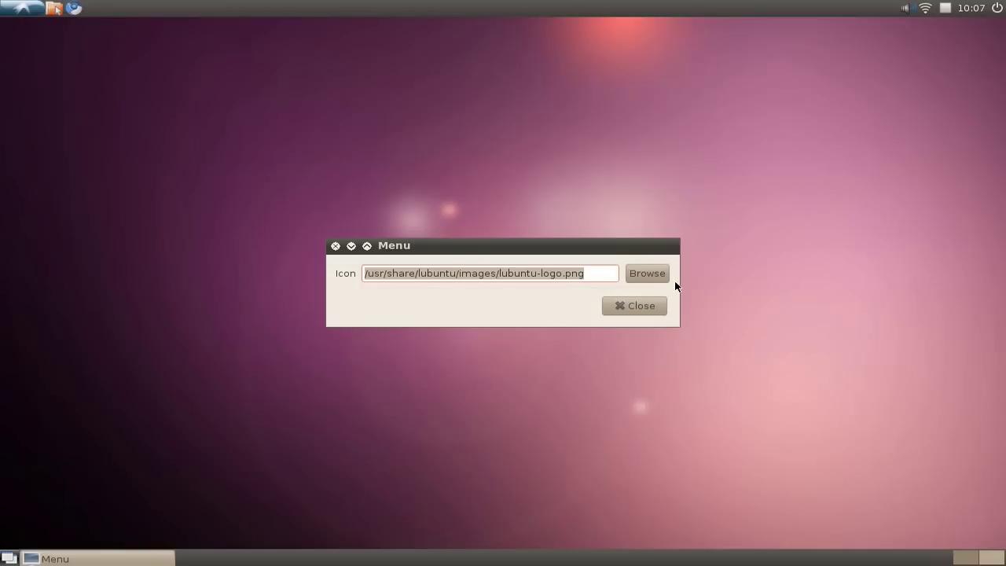
pyautogui.click(656, 273)
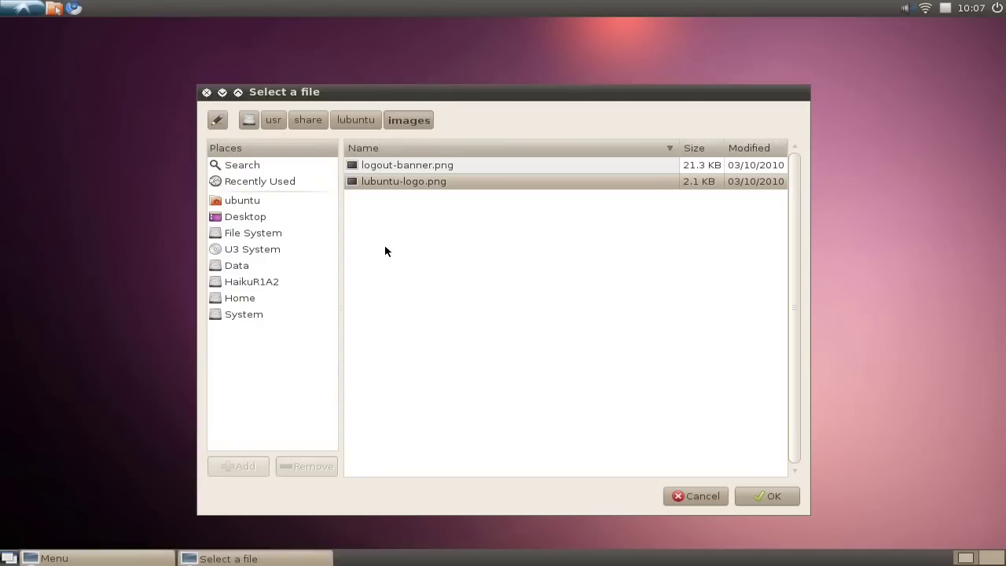
pyautogui.click(263, 201)
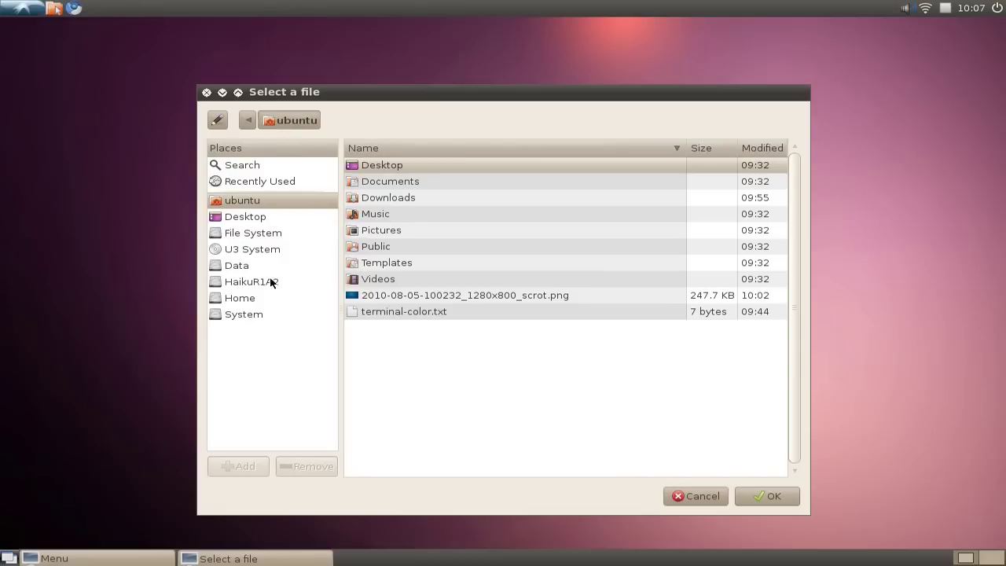
pyautogui.click(254, 298)
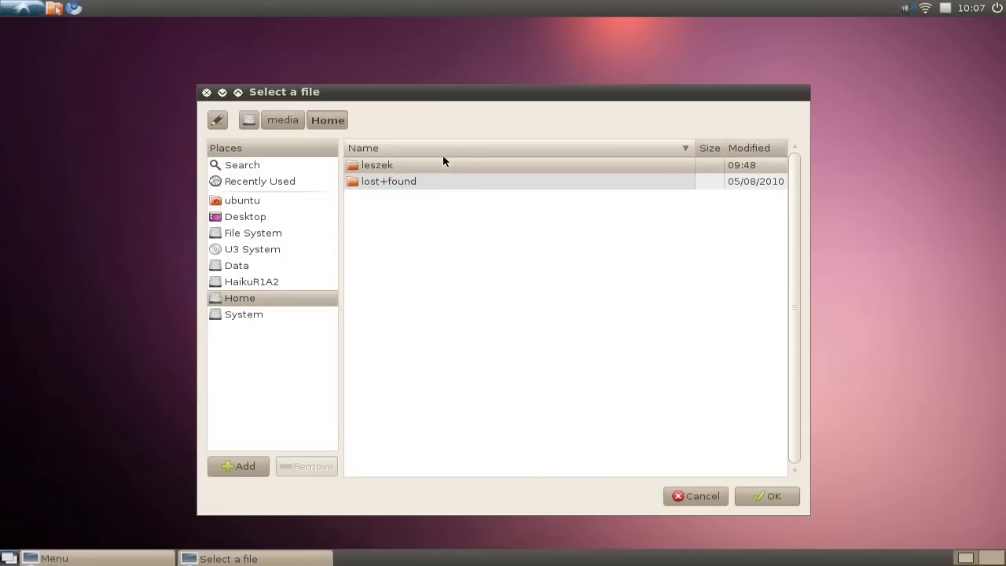
pyautogui.doubleClick(423, 166)
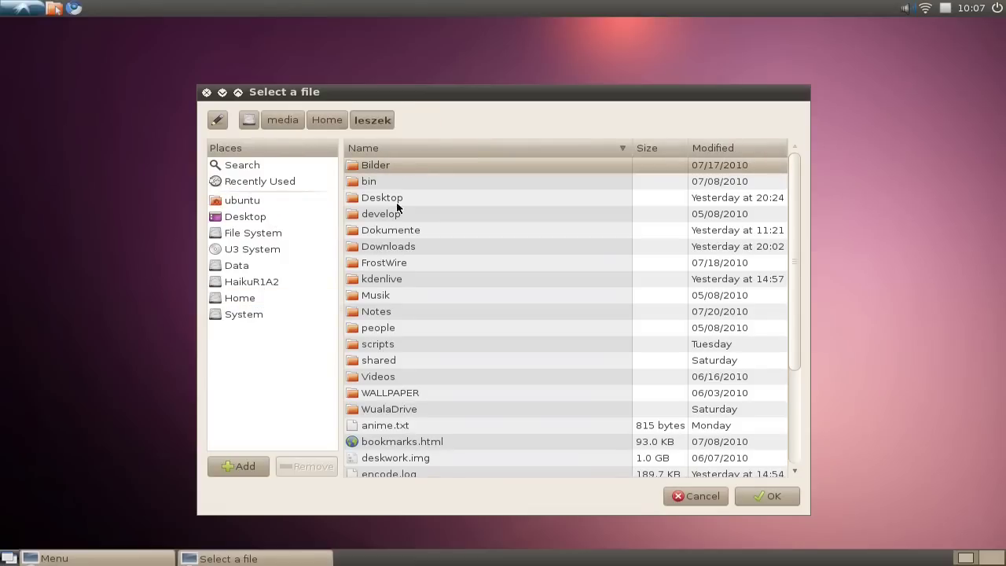
pyautogui.doubleClick(399, 229)
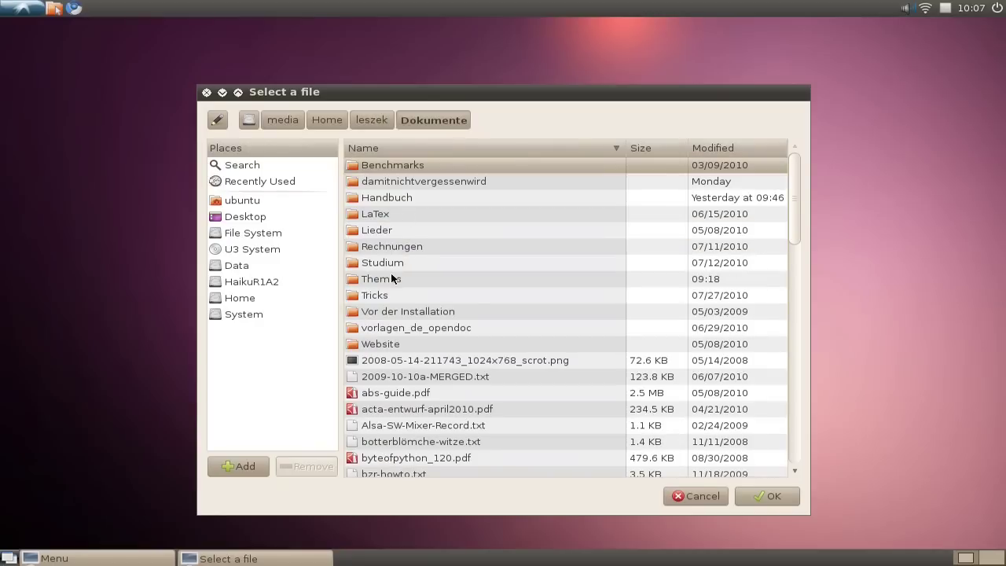
pyautogui.doubleClick(388, 279)
pyautogui.scroll(-2, 449, 323)
pyautogui.click(450, 323)
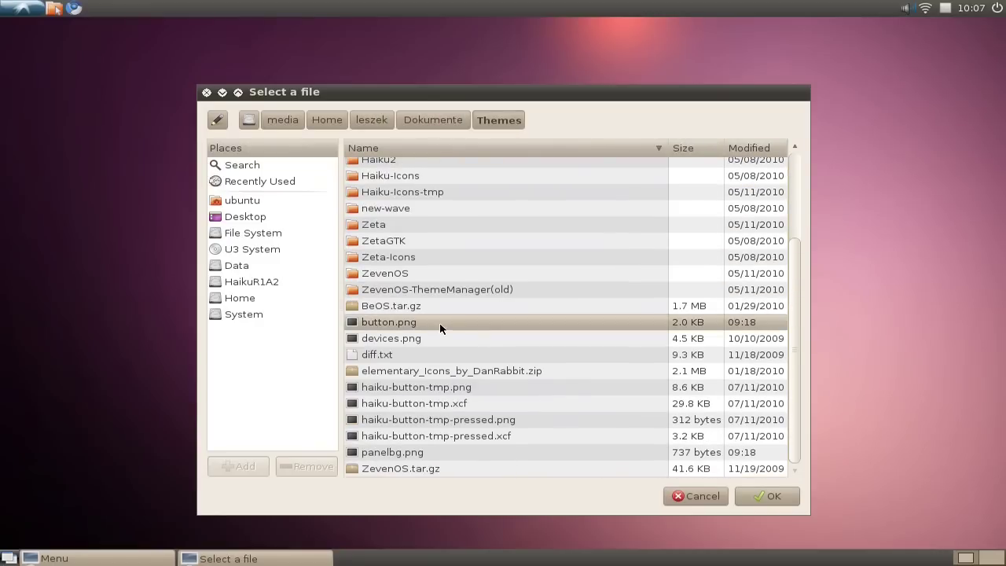
pyautogui.click(767, 496)
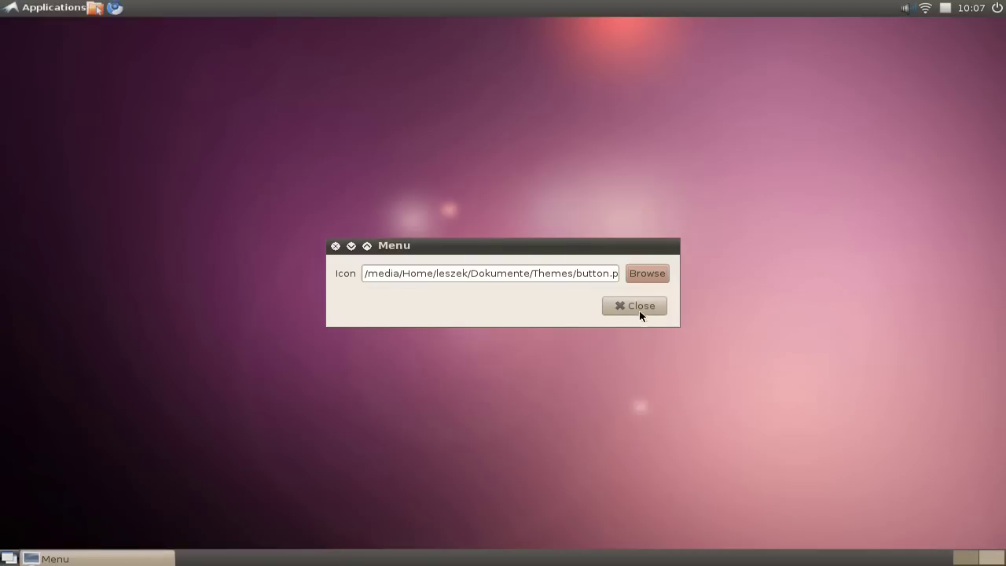
# - Close the Menu settings and launch LXTerminal from Applications > Accessories
pyautogui.click(638, 309)
pyautogui.click(13, 8)
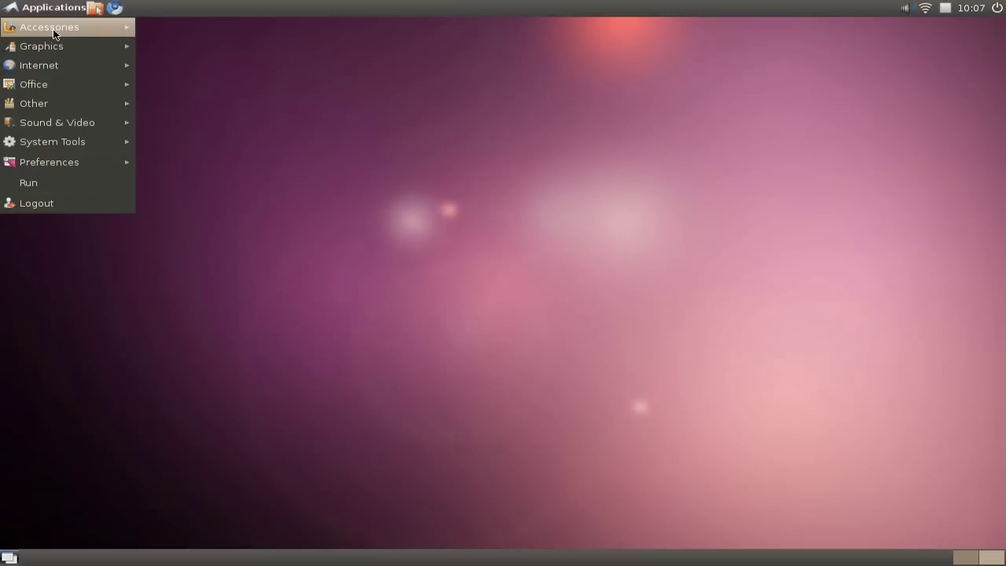
pyautogui.click(16, 10)
pyautogui.click(17, 11)
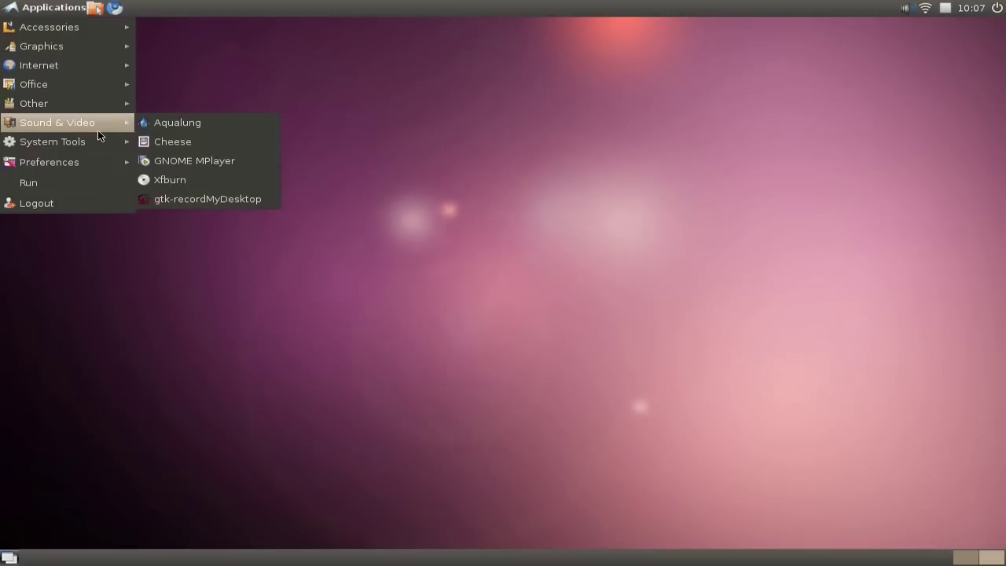
pyautogui.moveTo(83, 41)
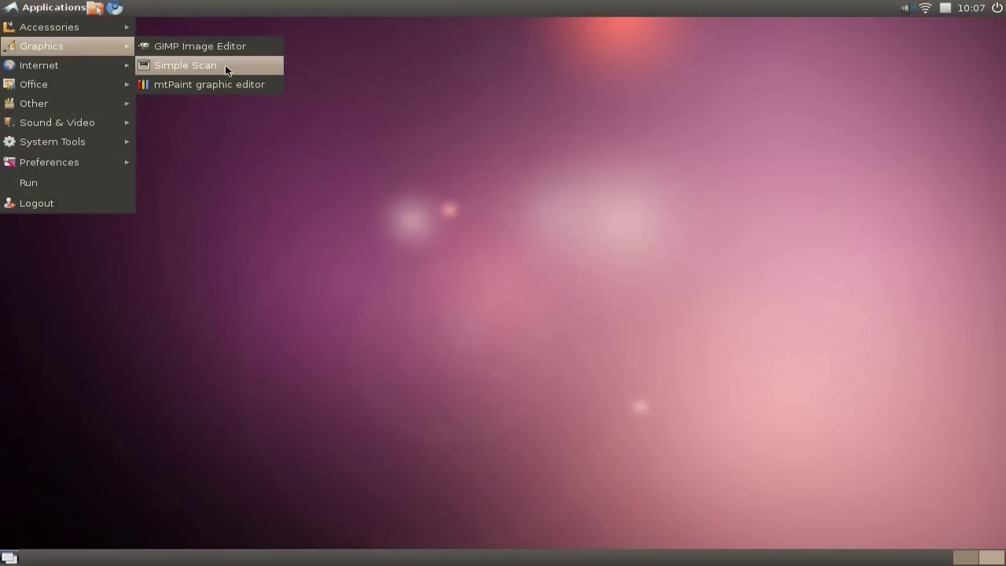
pyautogui.moveTo(115, 133)
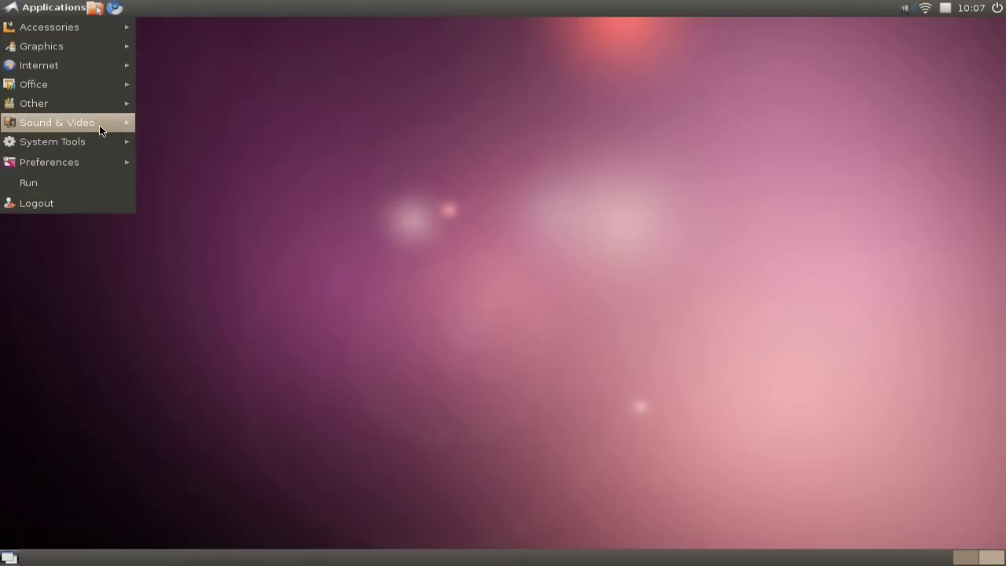
pyautogui.moveTo(114, 31)
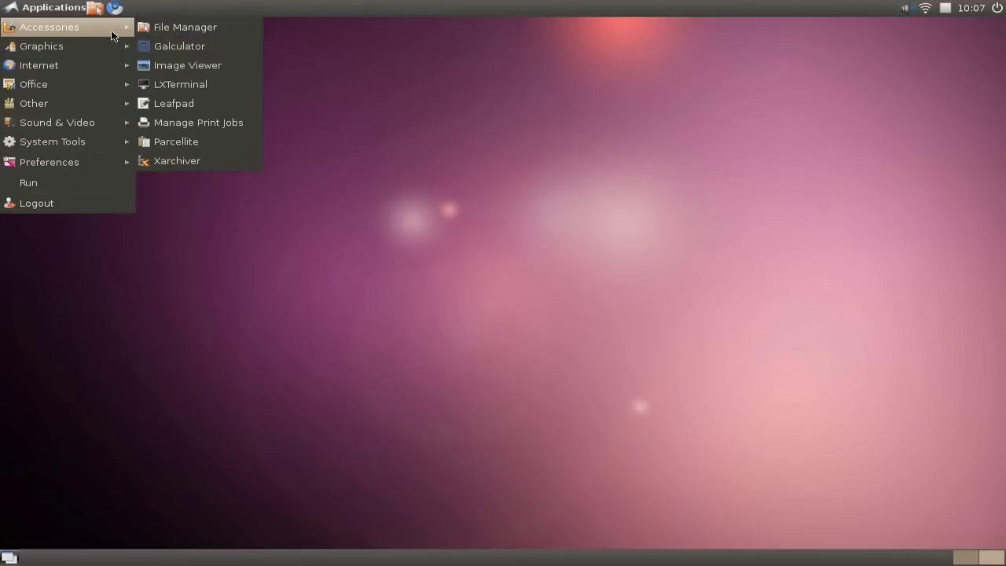
pyautogui.click(183, 84)
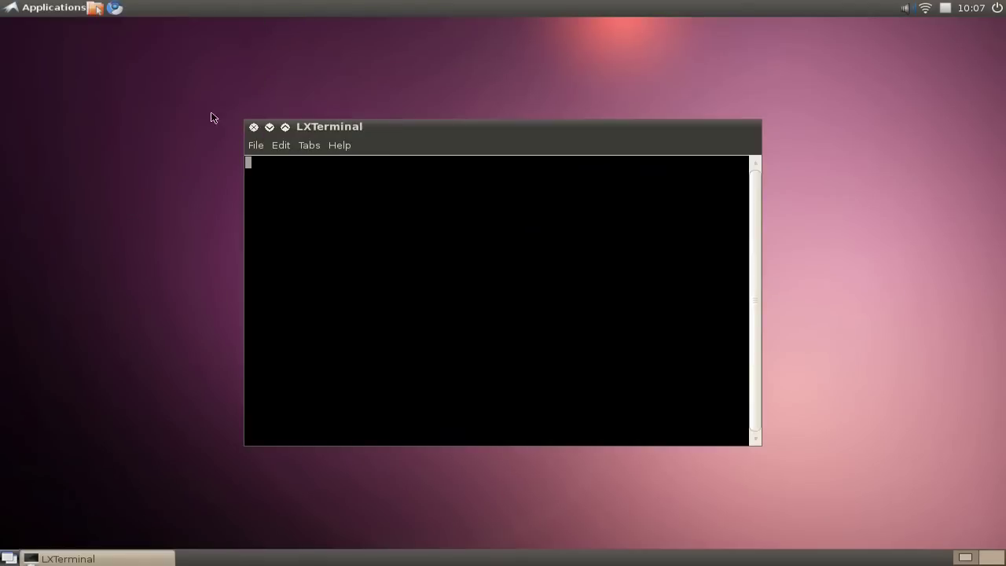
pyautogui.moveTo(420, 137); pyautogui.dragTo(415, 170)
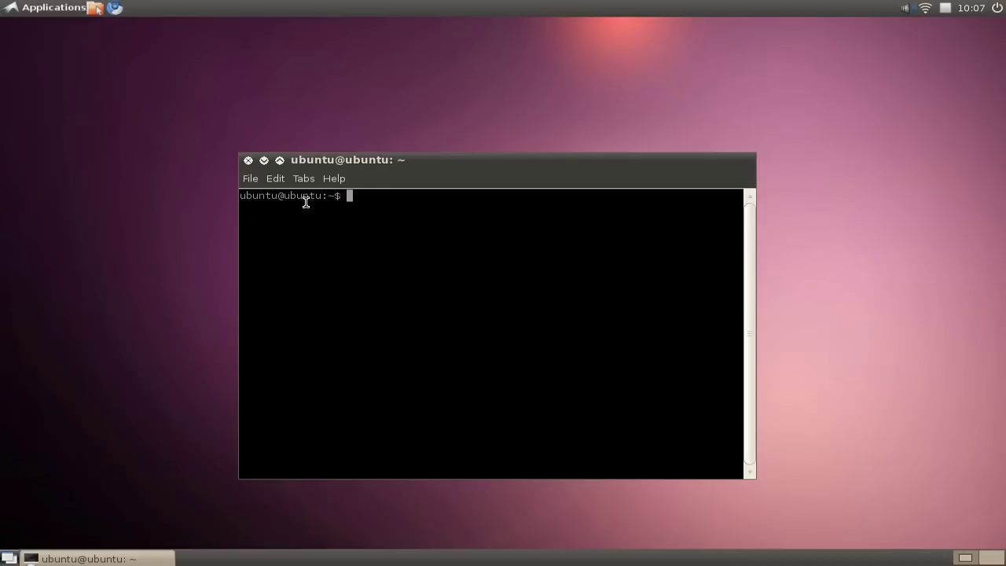
# - Open LXTerminal Preferences and copy the colour code #38112a from terminal-color.txt
pyautogui.click(275, 179)
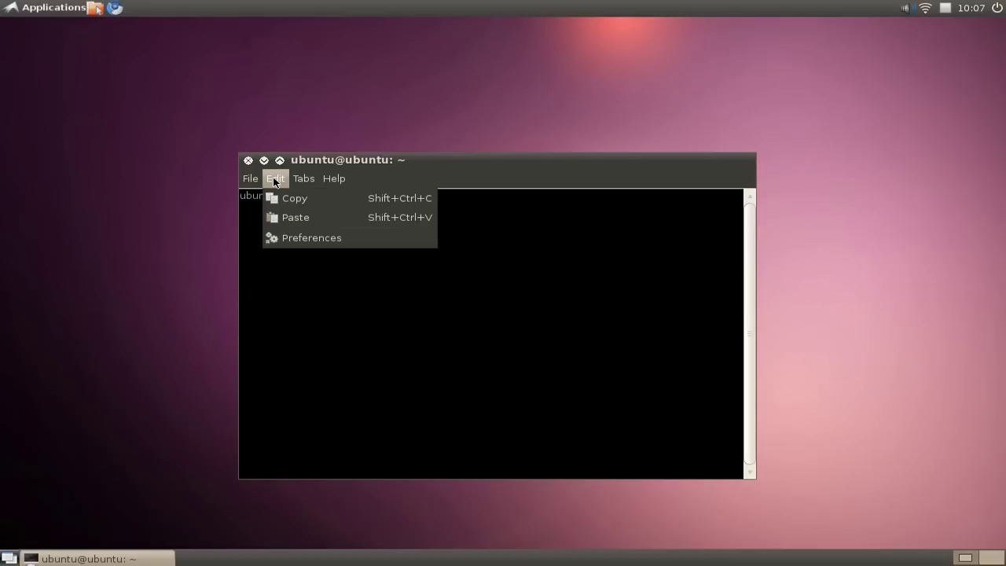
pyautogui.click(291, 237)
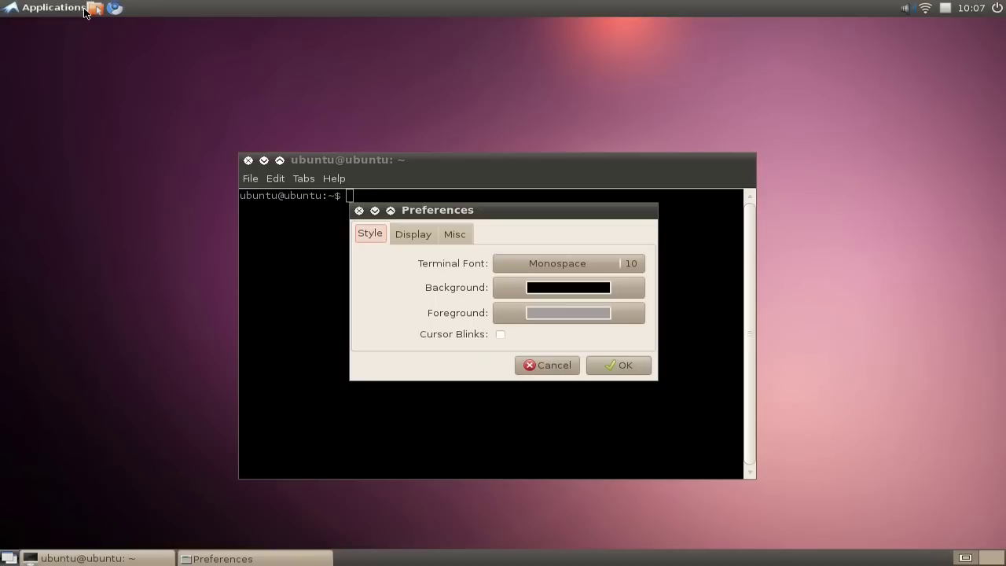
pyautogui.click(93, 9)
pyautogui.doubleClick(602, 264)
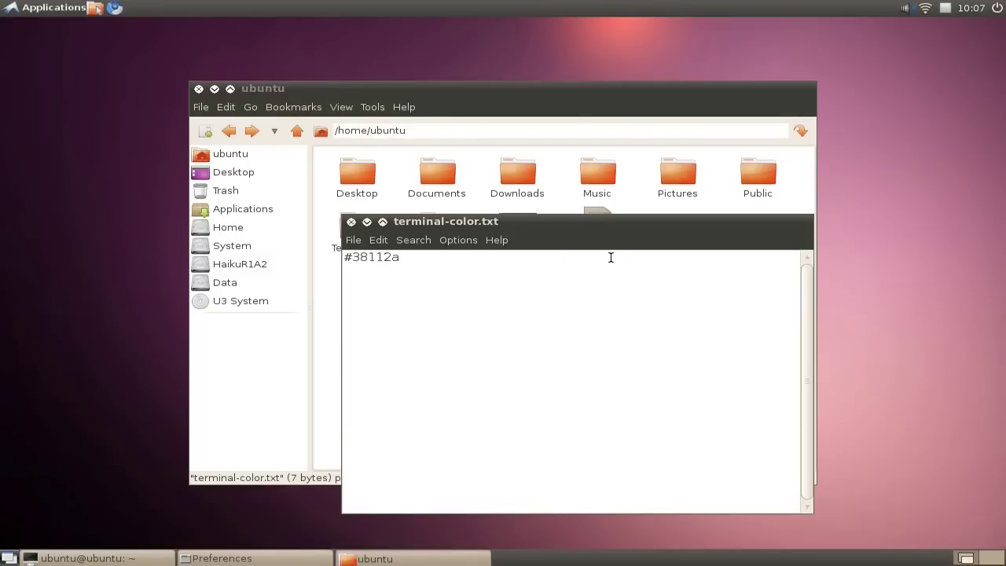
pyautogui.moveTo(403, 259); pyautogui.dragTo(347, 258)
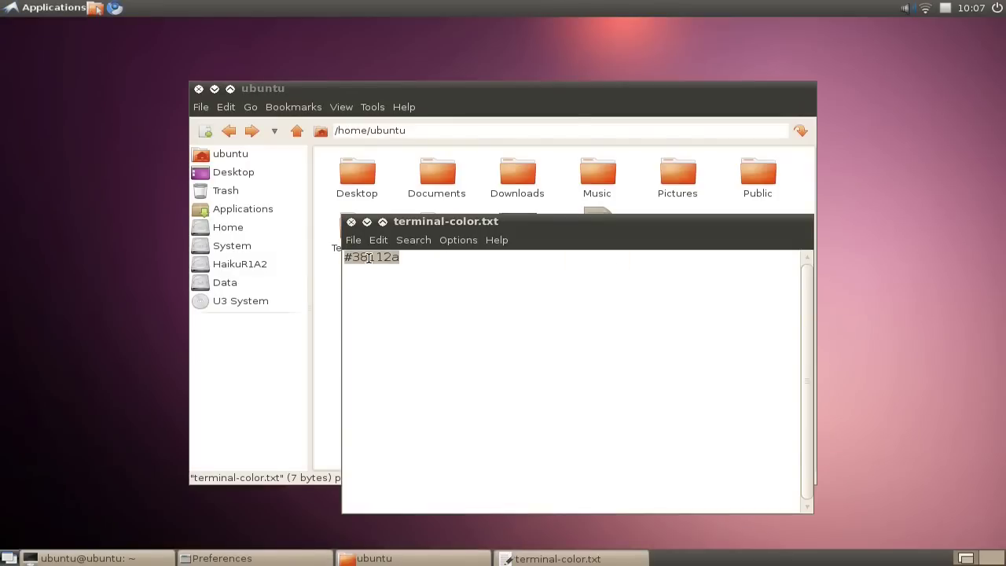
pyautogui.rightClick(371, 262)
pyautogui.click(391, 286)
pyautogui.click(367, 221)
pyautogui.click(215, 89)
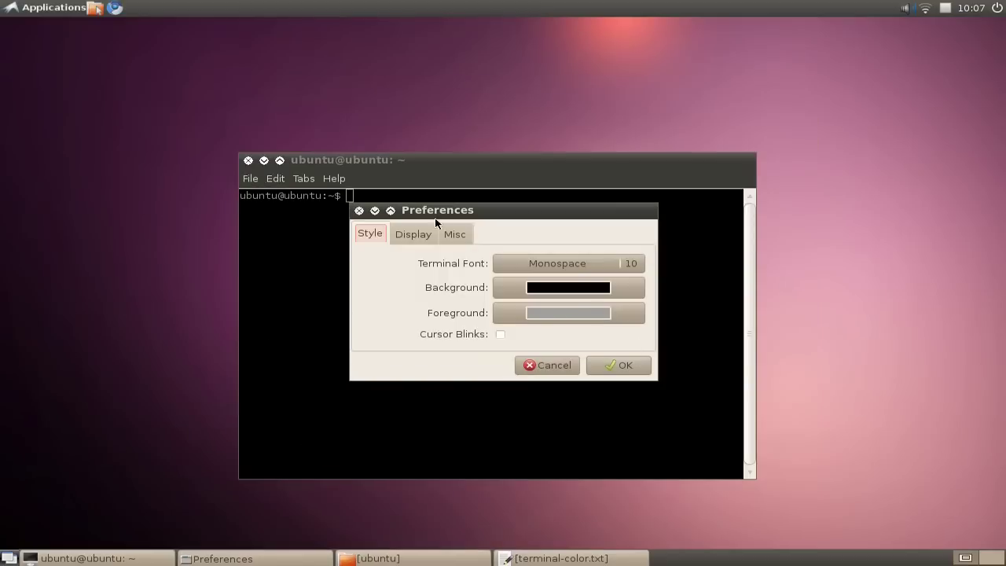
# - Set background to #38112a, foreground to white, and enable Cursor Blinks
pyautogui.click(539, 287)
pyautogui.moveTo(588, 336); pyautogui.dragTo(515, 335)
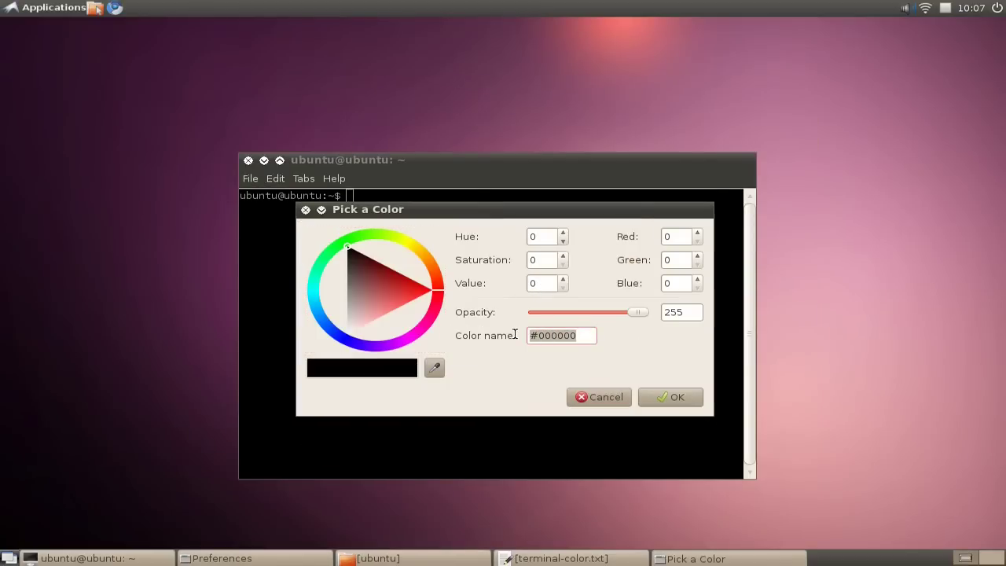
pyautogui.hotkey('ctrl', 'v')
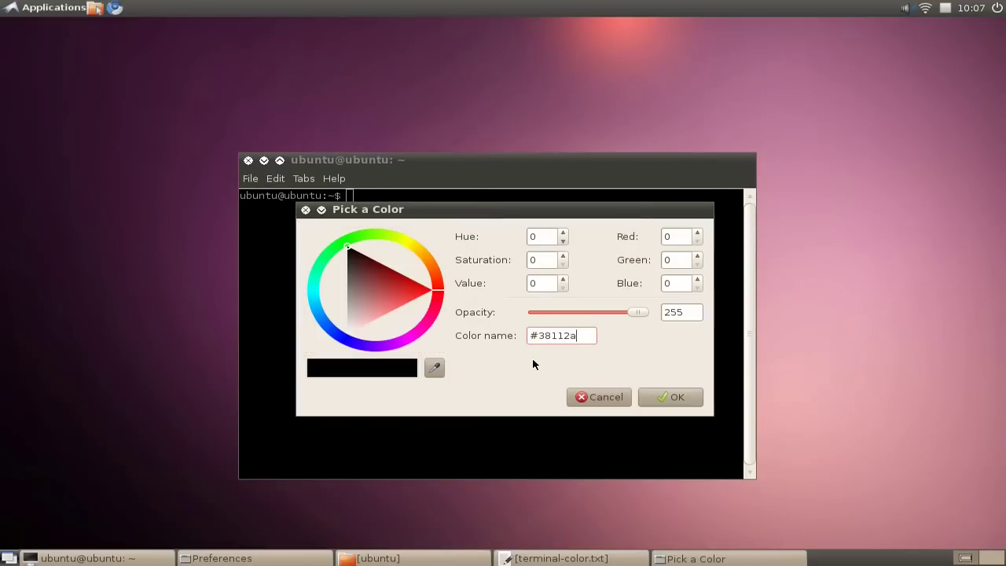
pyautogui.click(665, 395)
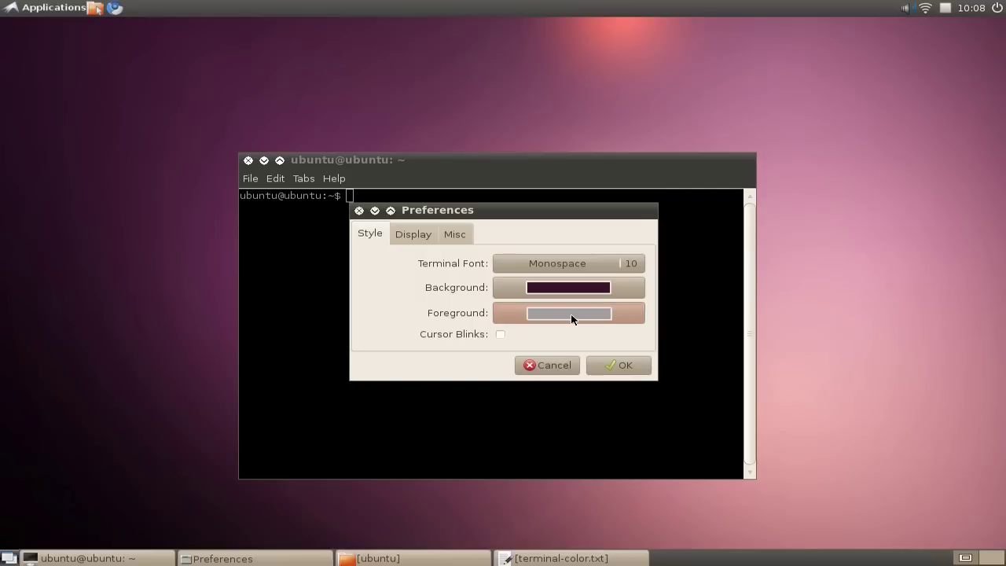
pyautogui.click(571, 314)
pyautogui.moveTo(347, 301); pyautogui.dragTo(346, 334)
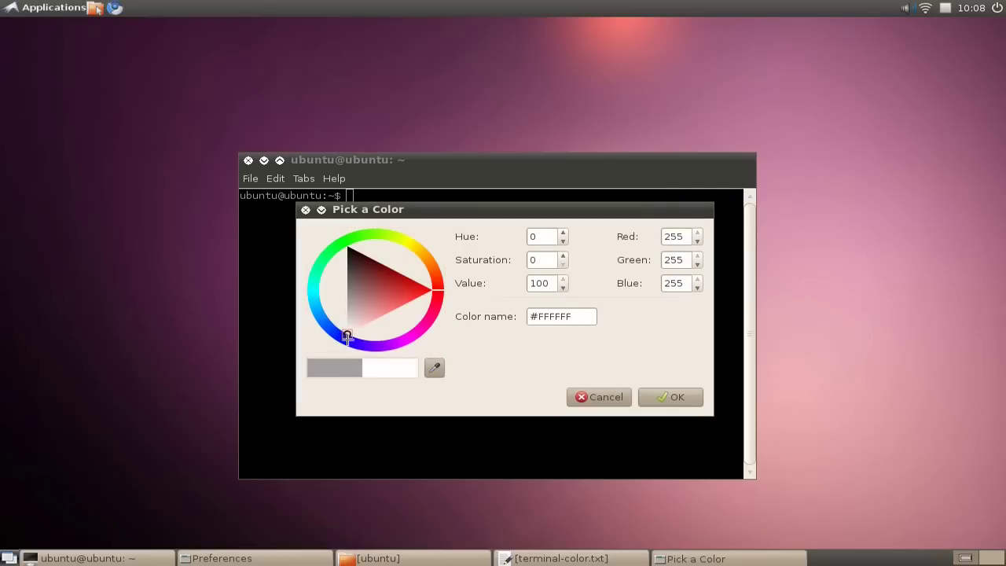
pyautogui.click(666, 397)
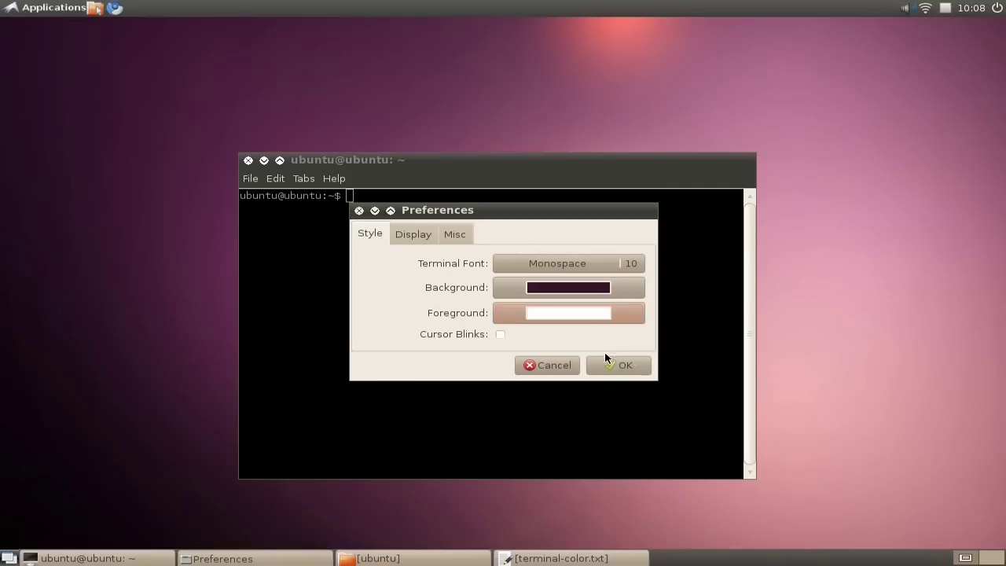
pyautogui.click(500, 335)
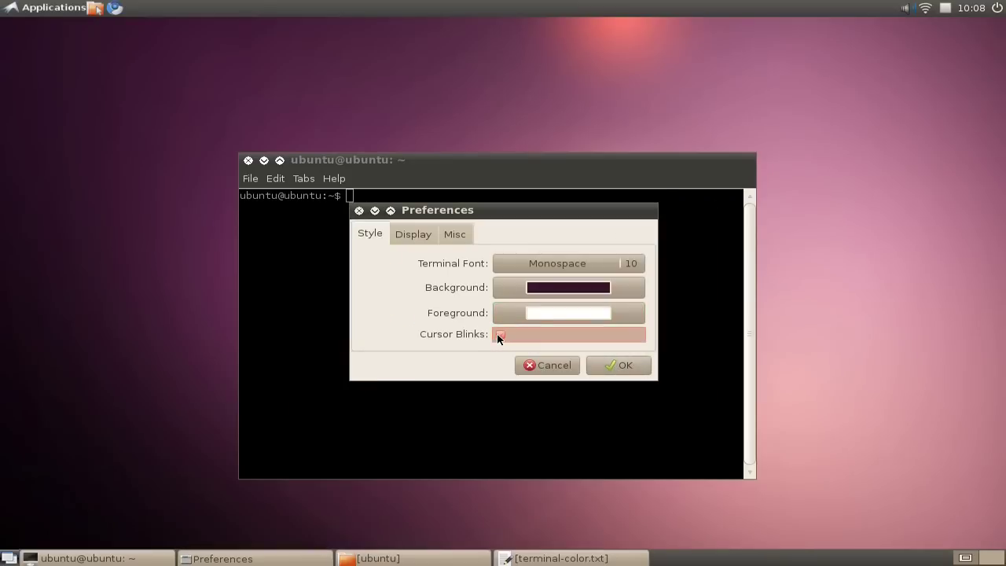
pyautogui.click(612, 363)
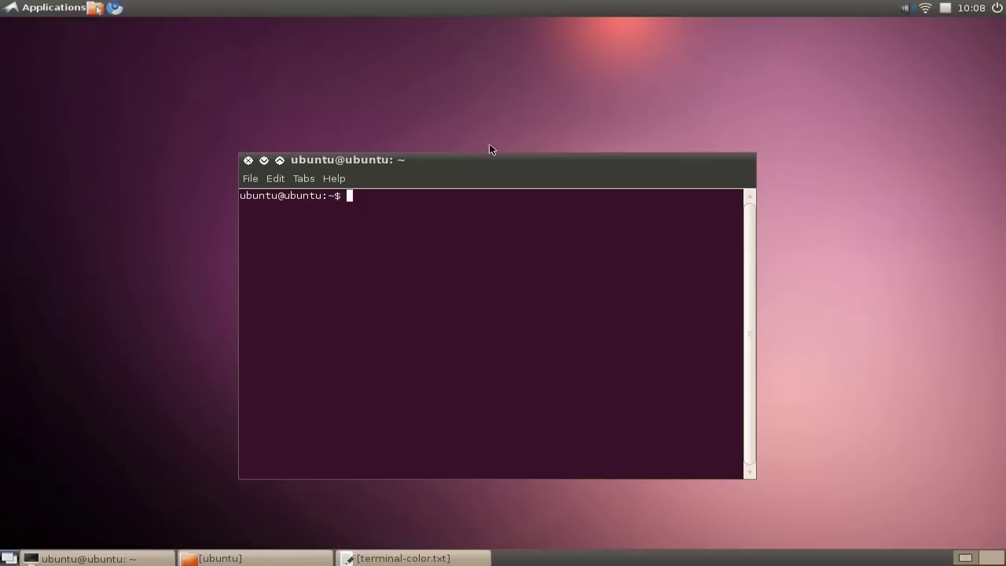
# - Move the purple terminal up-left, list the home folder with ls, then clear and close it
pyautogui.moveTo(479, 163); pyautogui.dragTo(386, 153)
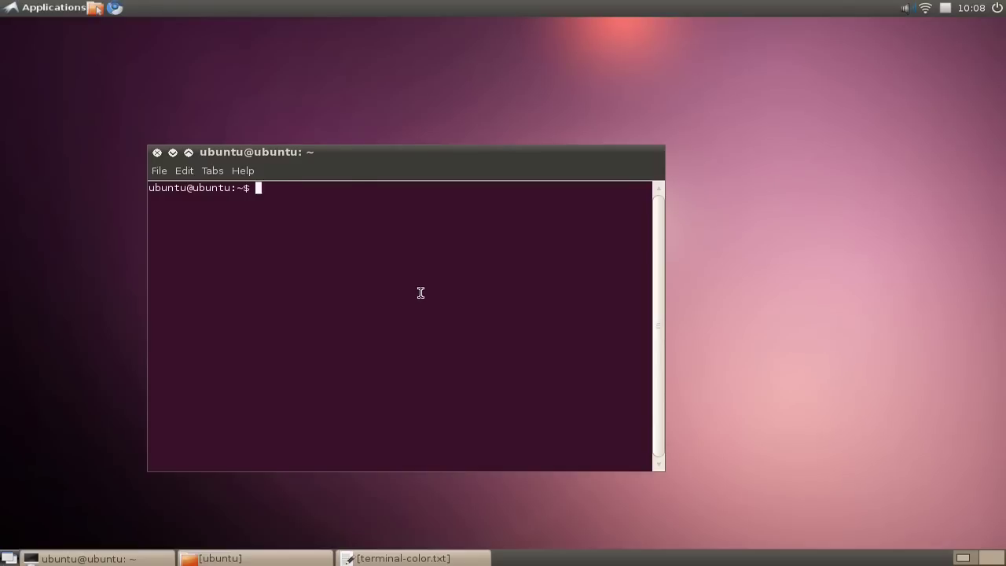
pyautogui.write('ls')
pyautogui.press('Return')
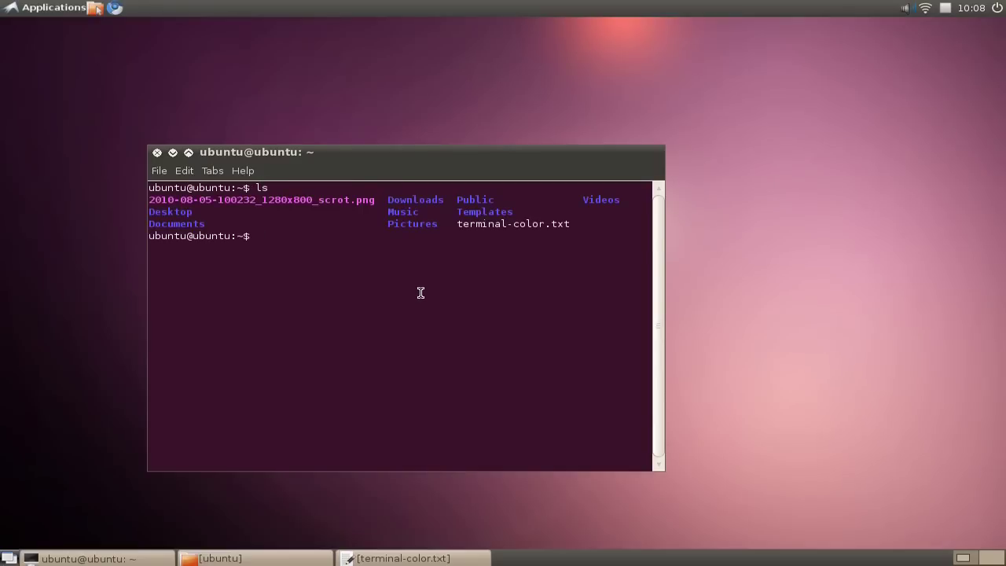
pyautogui.hotkey('ctrl', 'l')
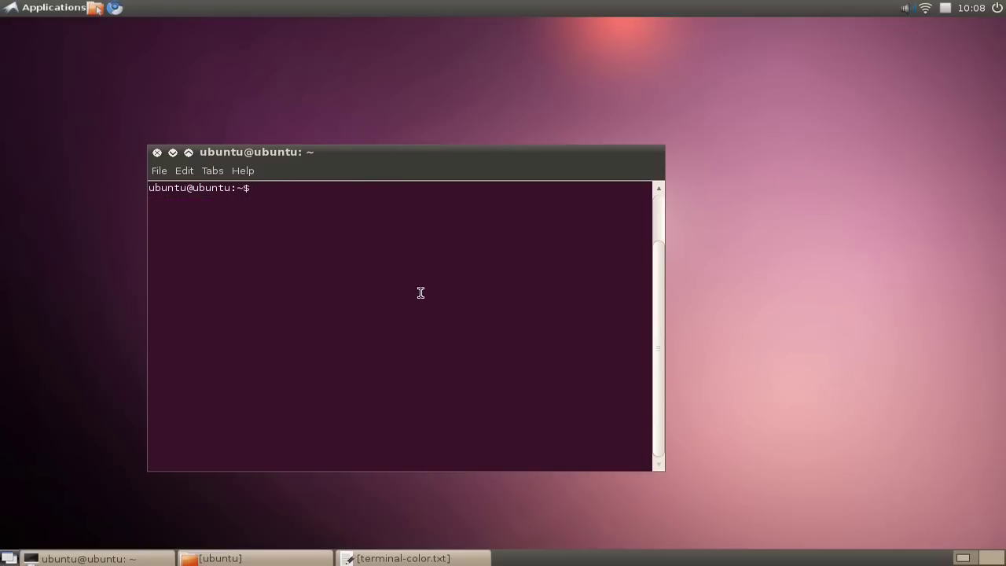
pyautogui.hotkey('ctrl', 'd')
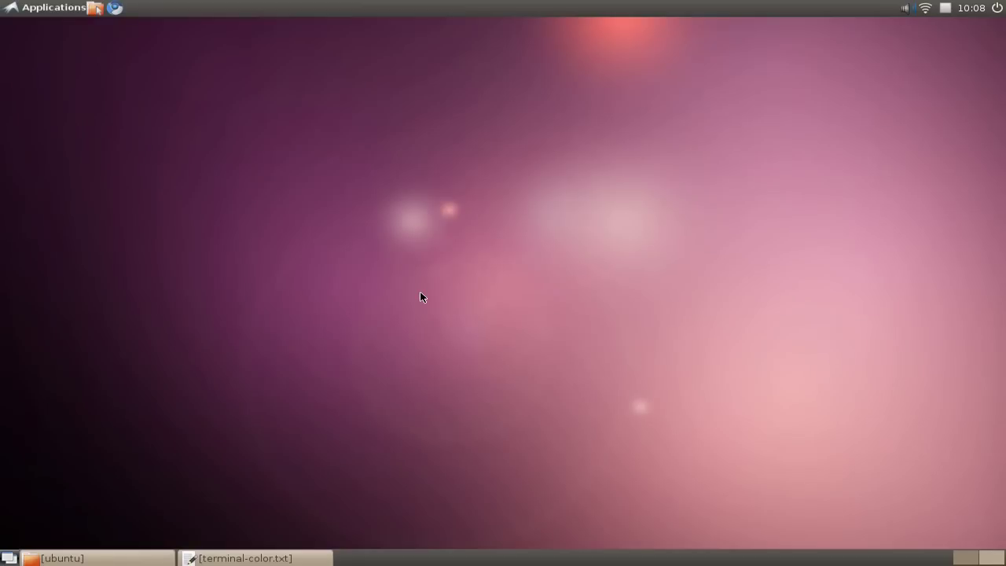